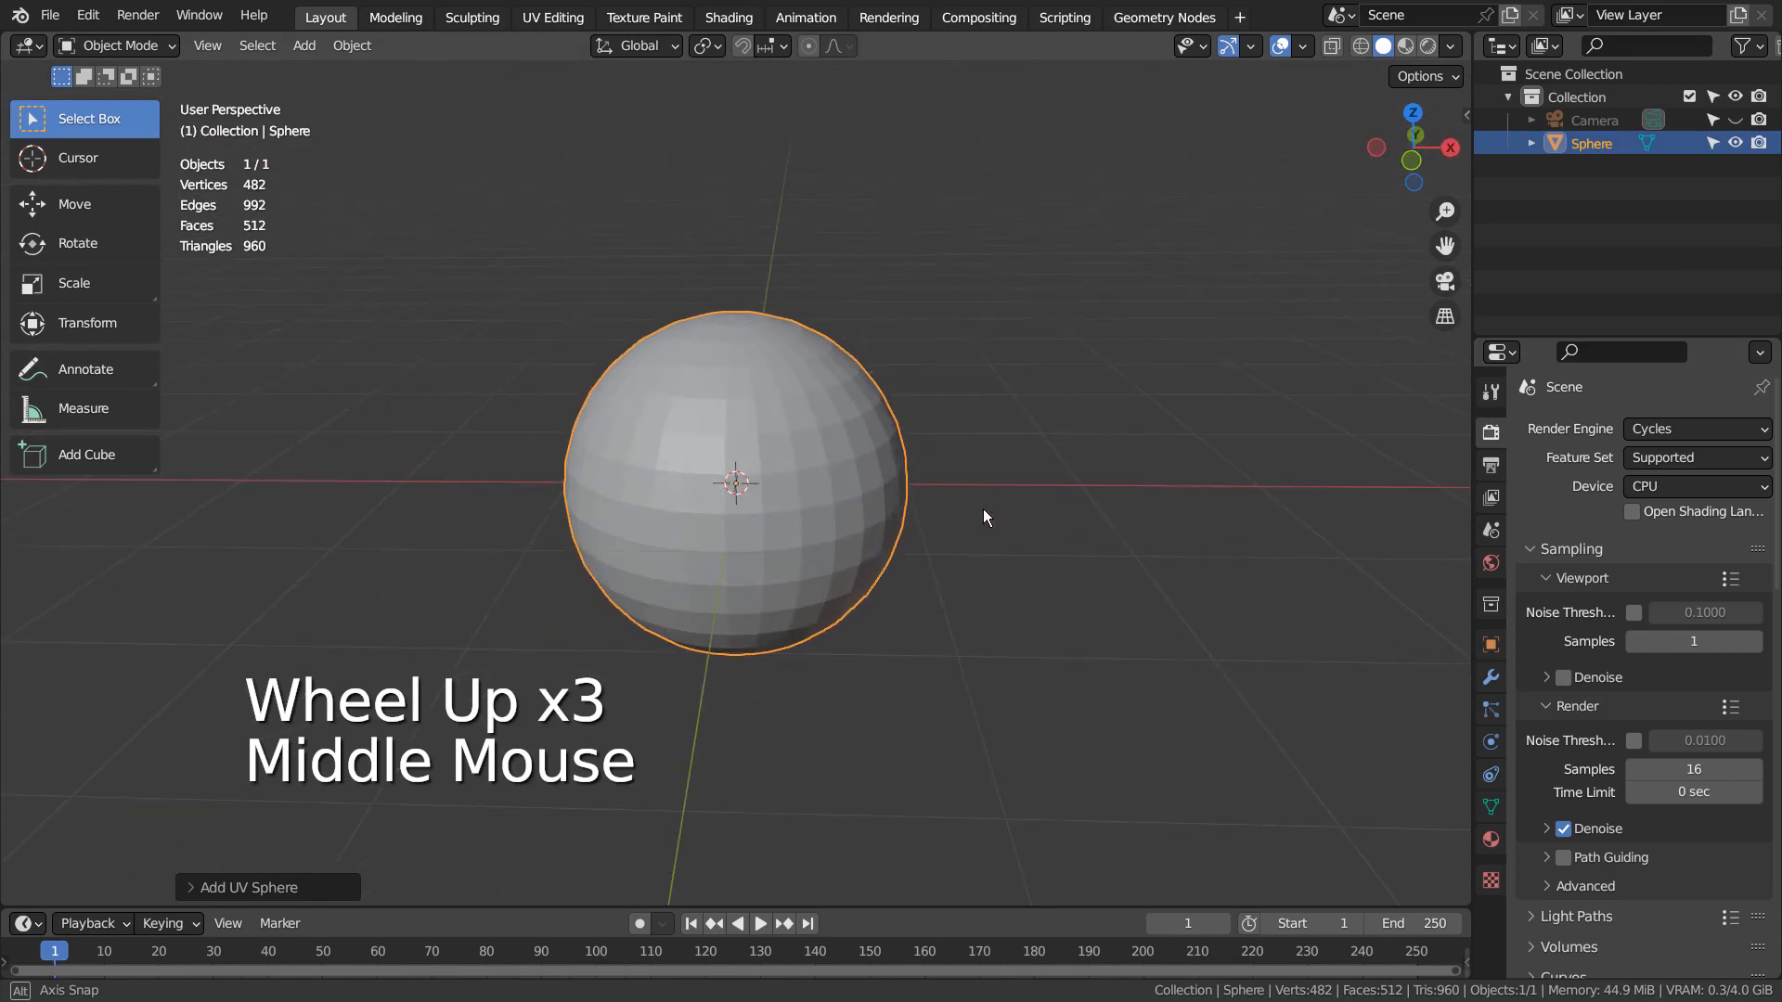
Step: Add a level 3 subdivision surface to the sphere, followed by a Displace modifier with a new texture
key("ctrl+3")
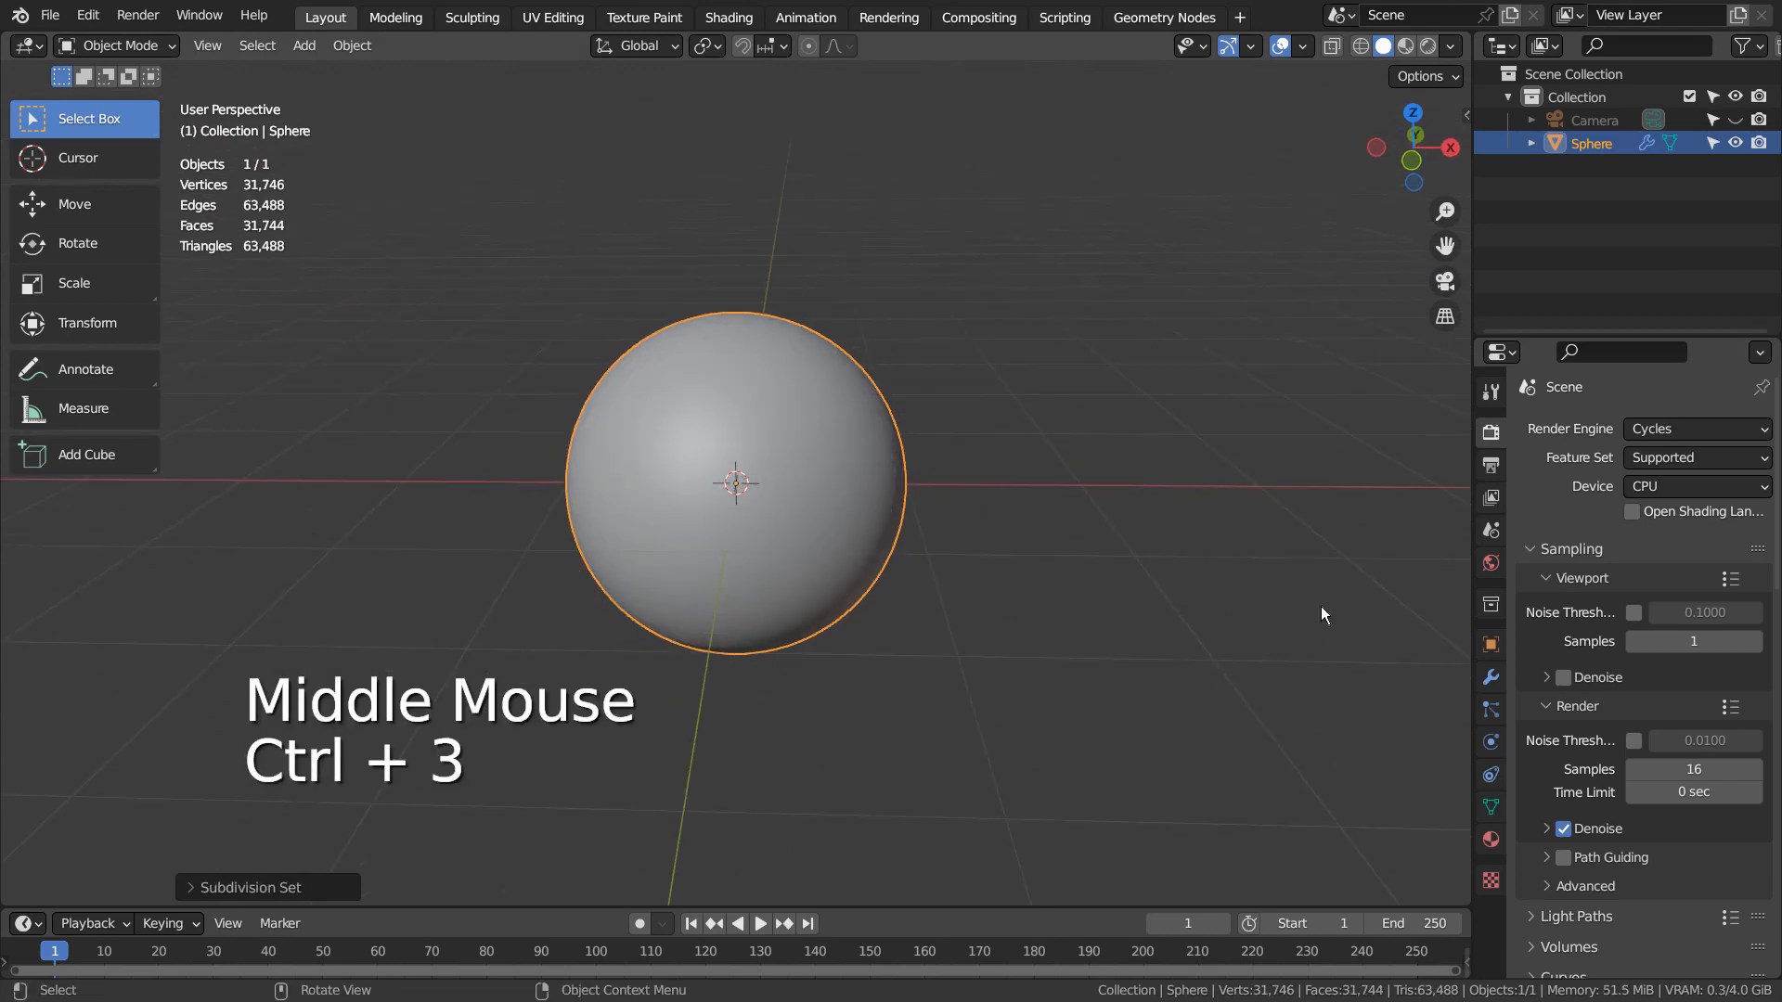
left_click(1490, 676)
left_click(1702, 432)
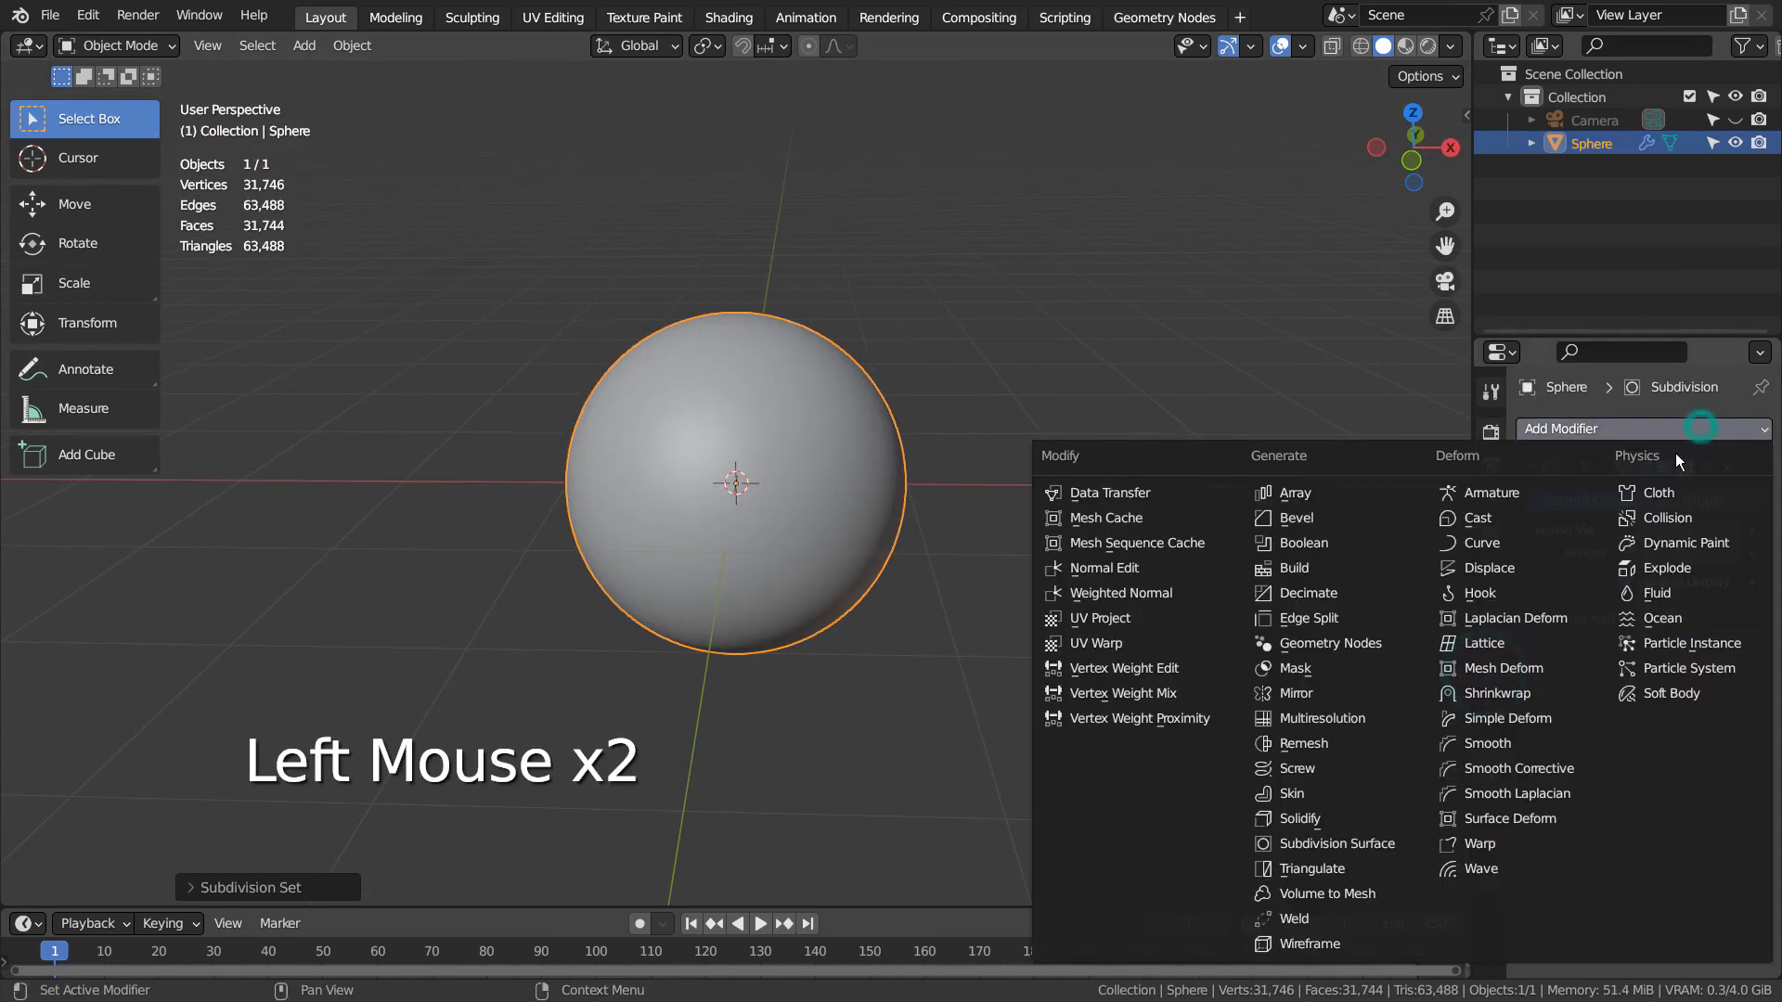
left_click(1542, 566)
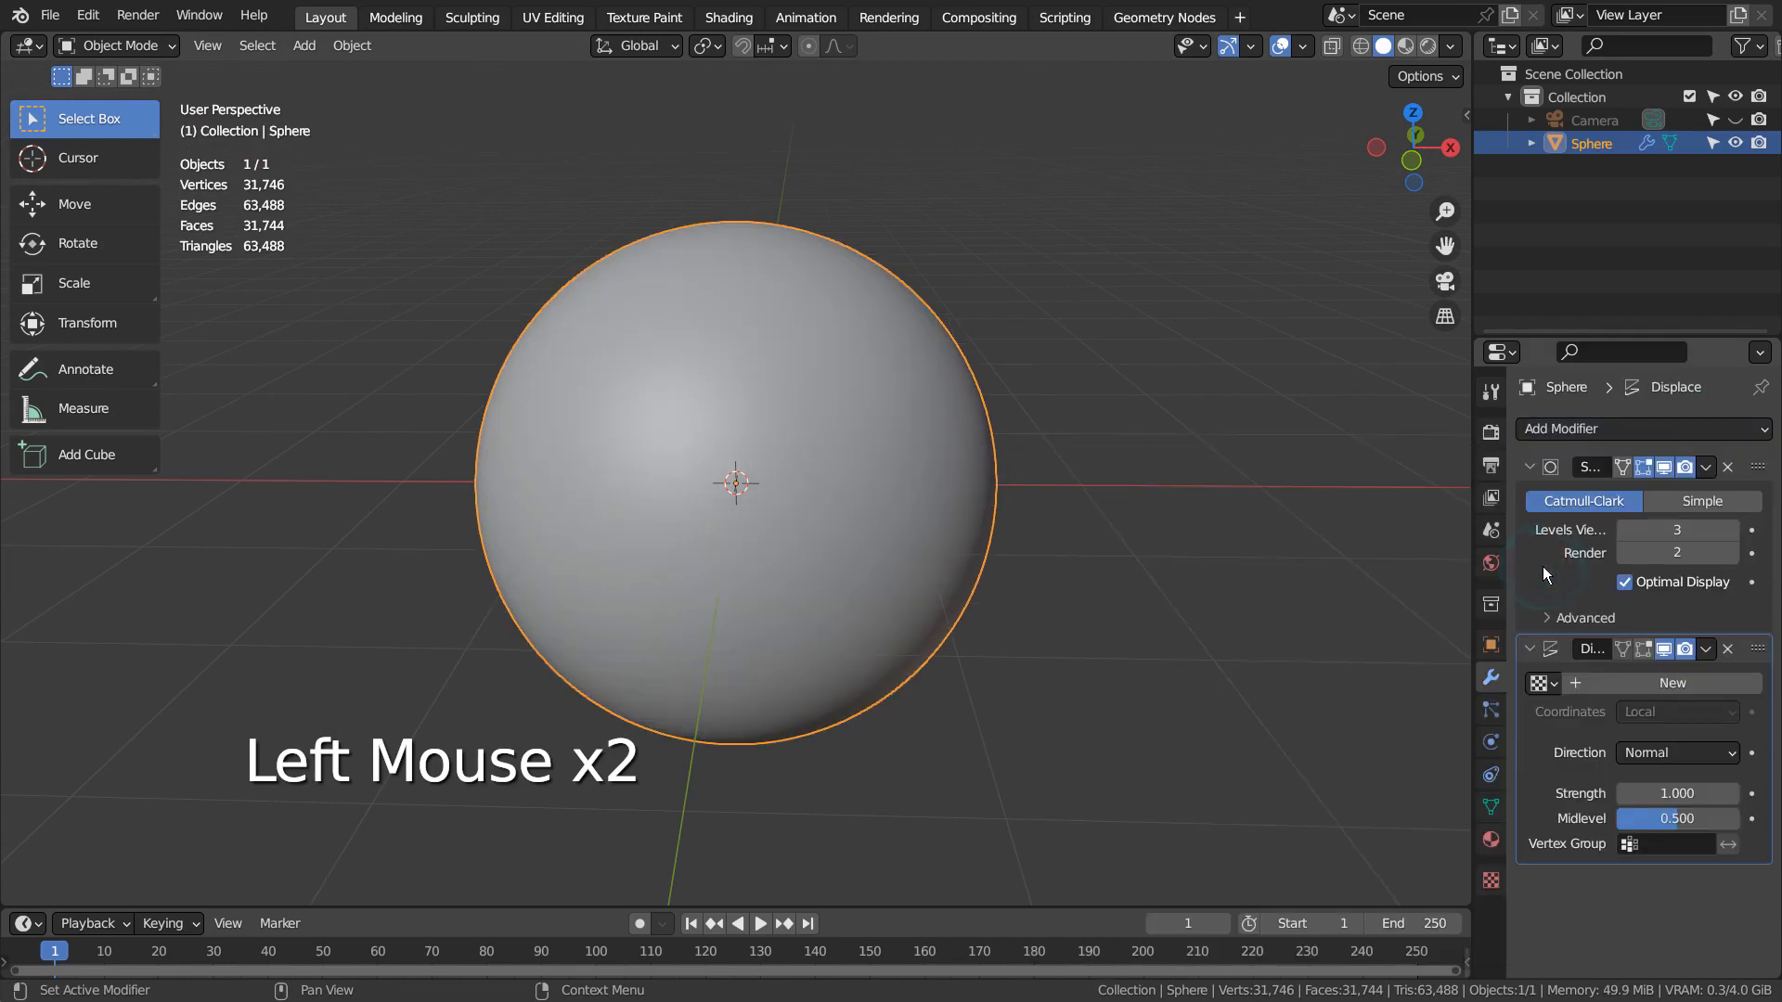
left_click(1612, 682)
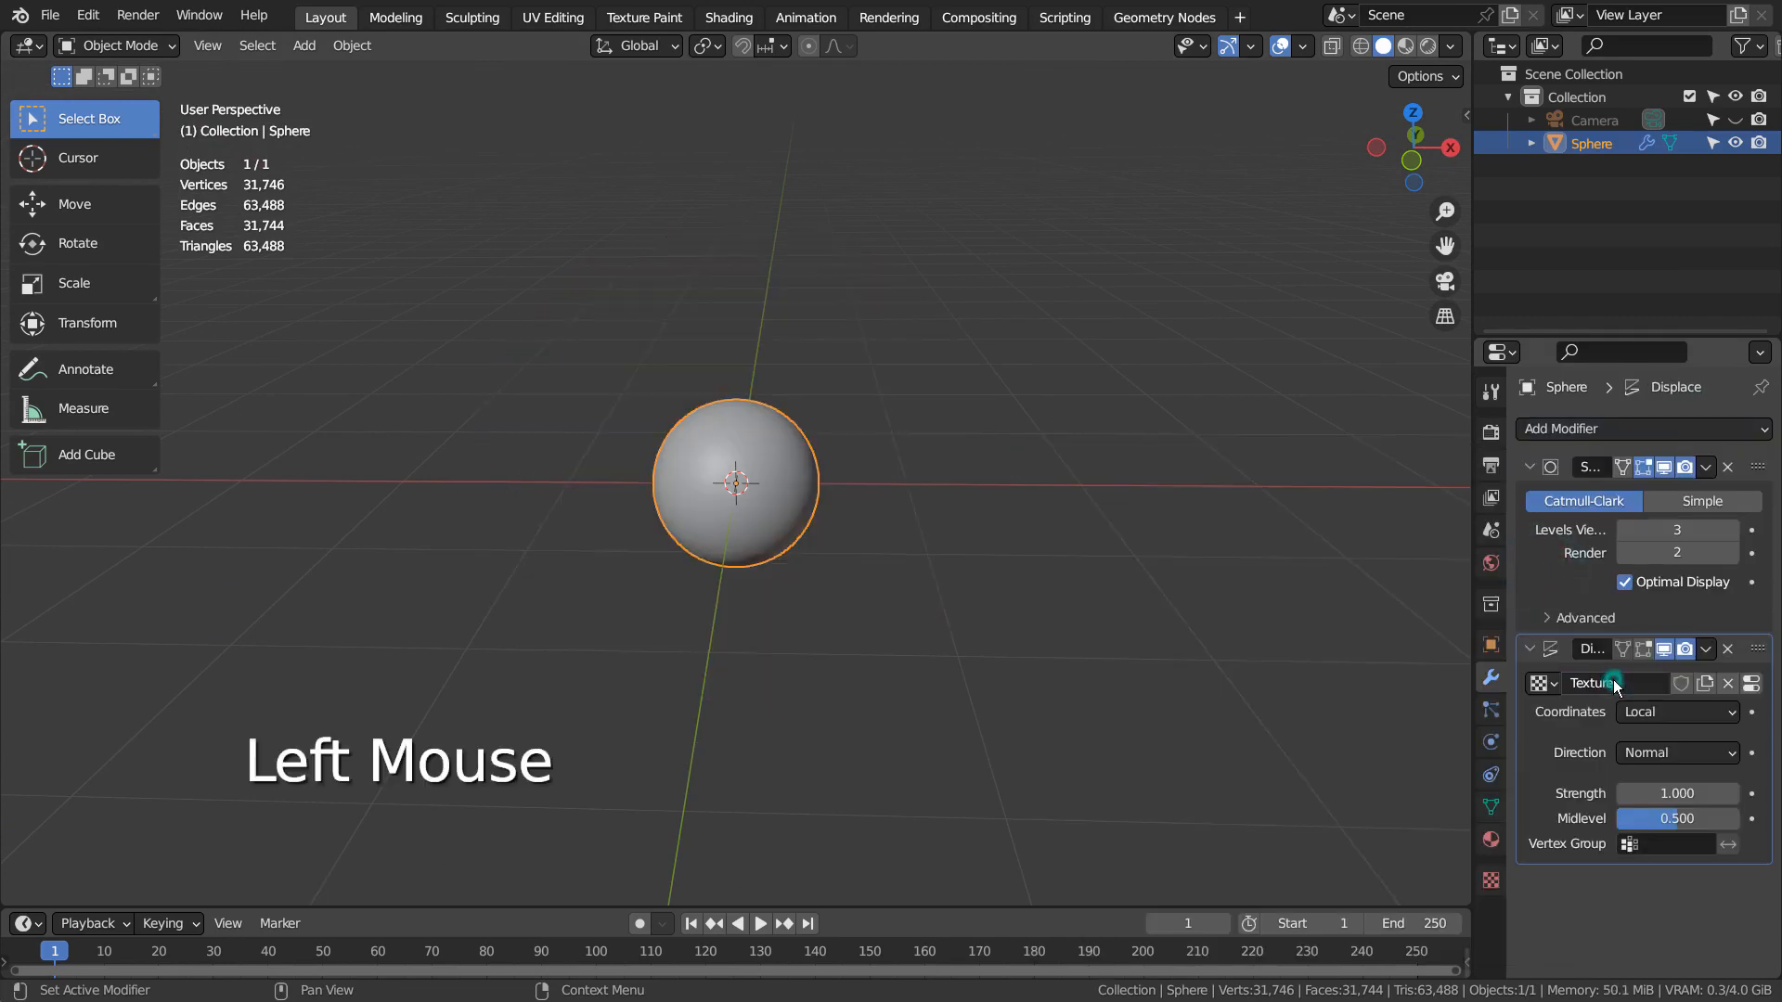
Step: Try Clouds as the displacement texture's type and settle on Noise
left_click(1490, 879)
left_click(1651, 495)
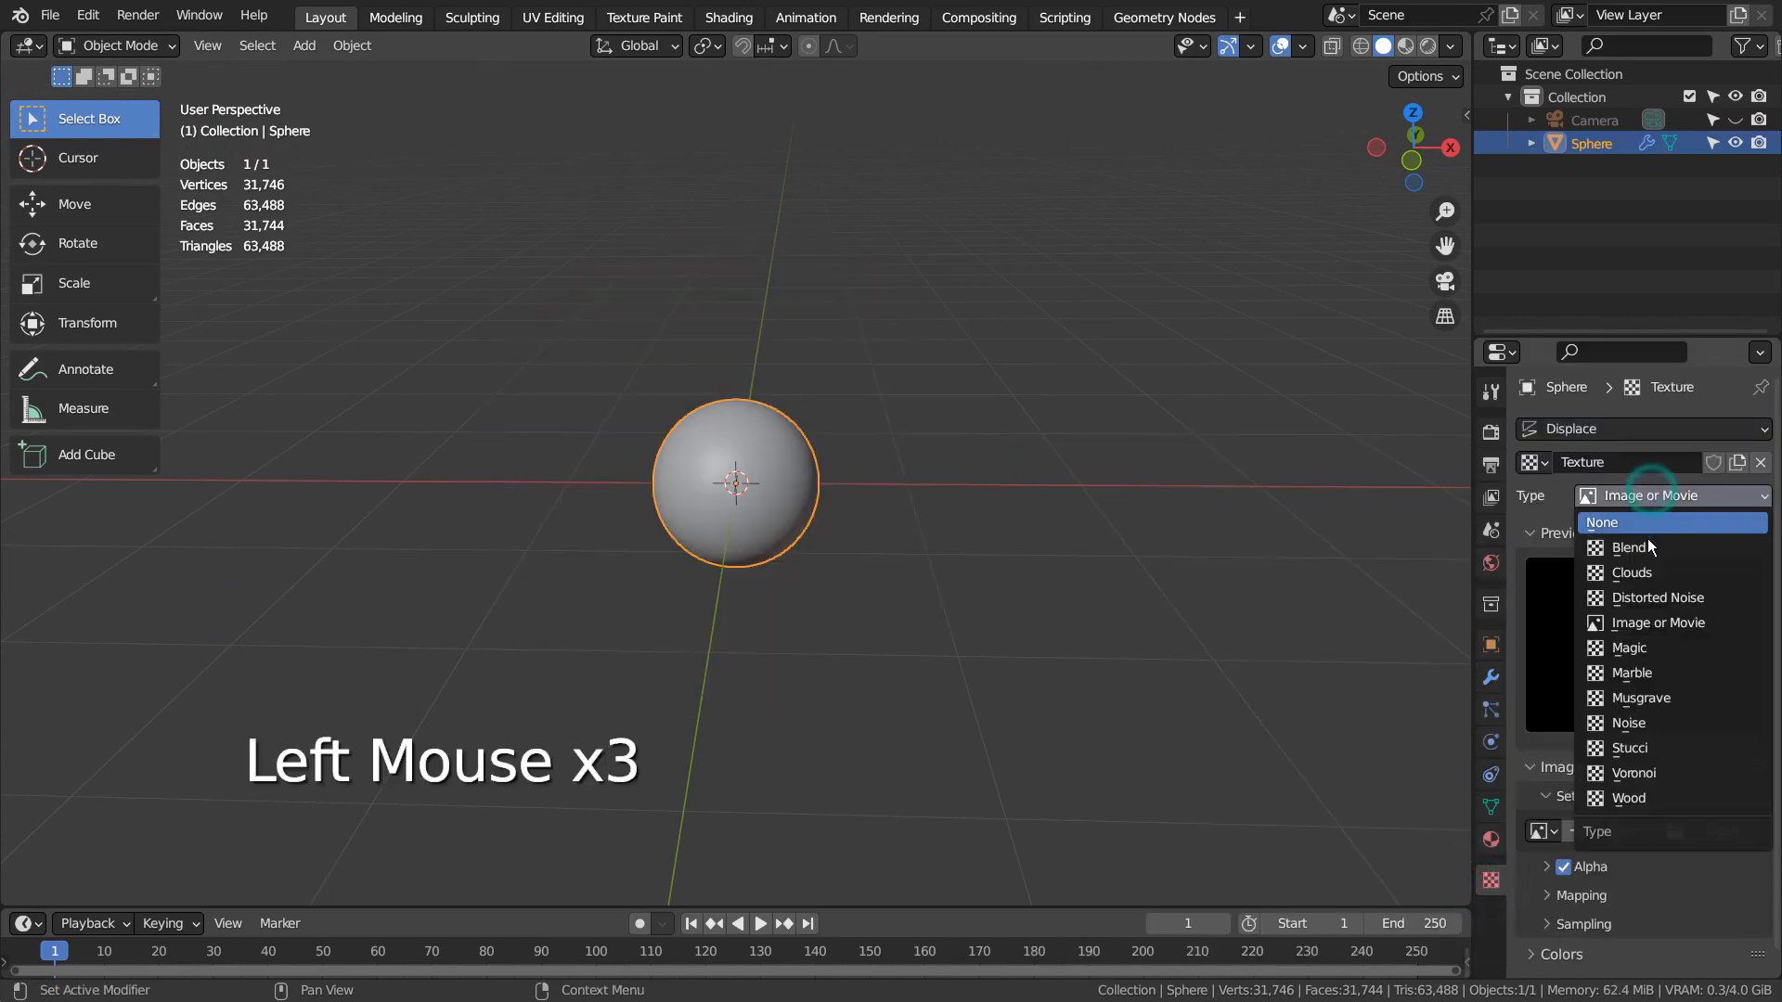
left_click(1650, 570)
middle_click_drag(852, 548, 1545, 547)
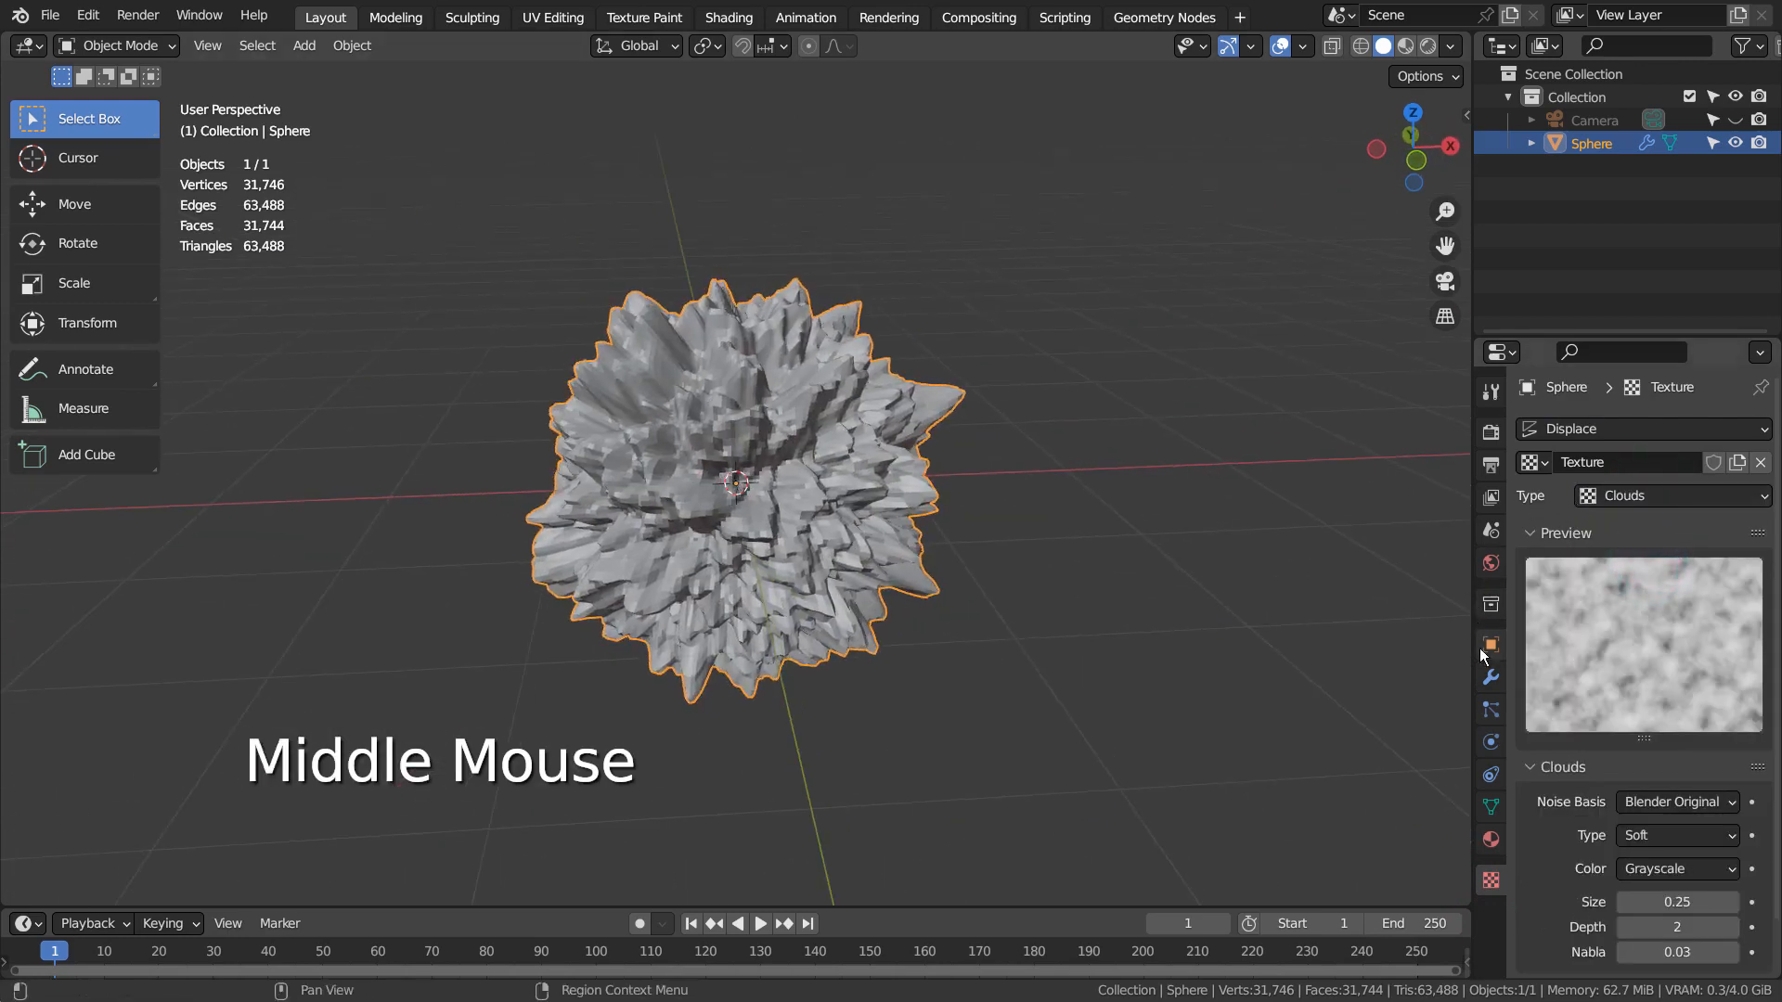
left_click(1655, 496)
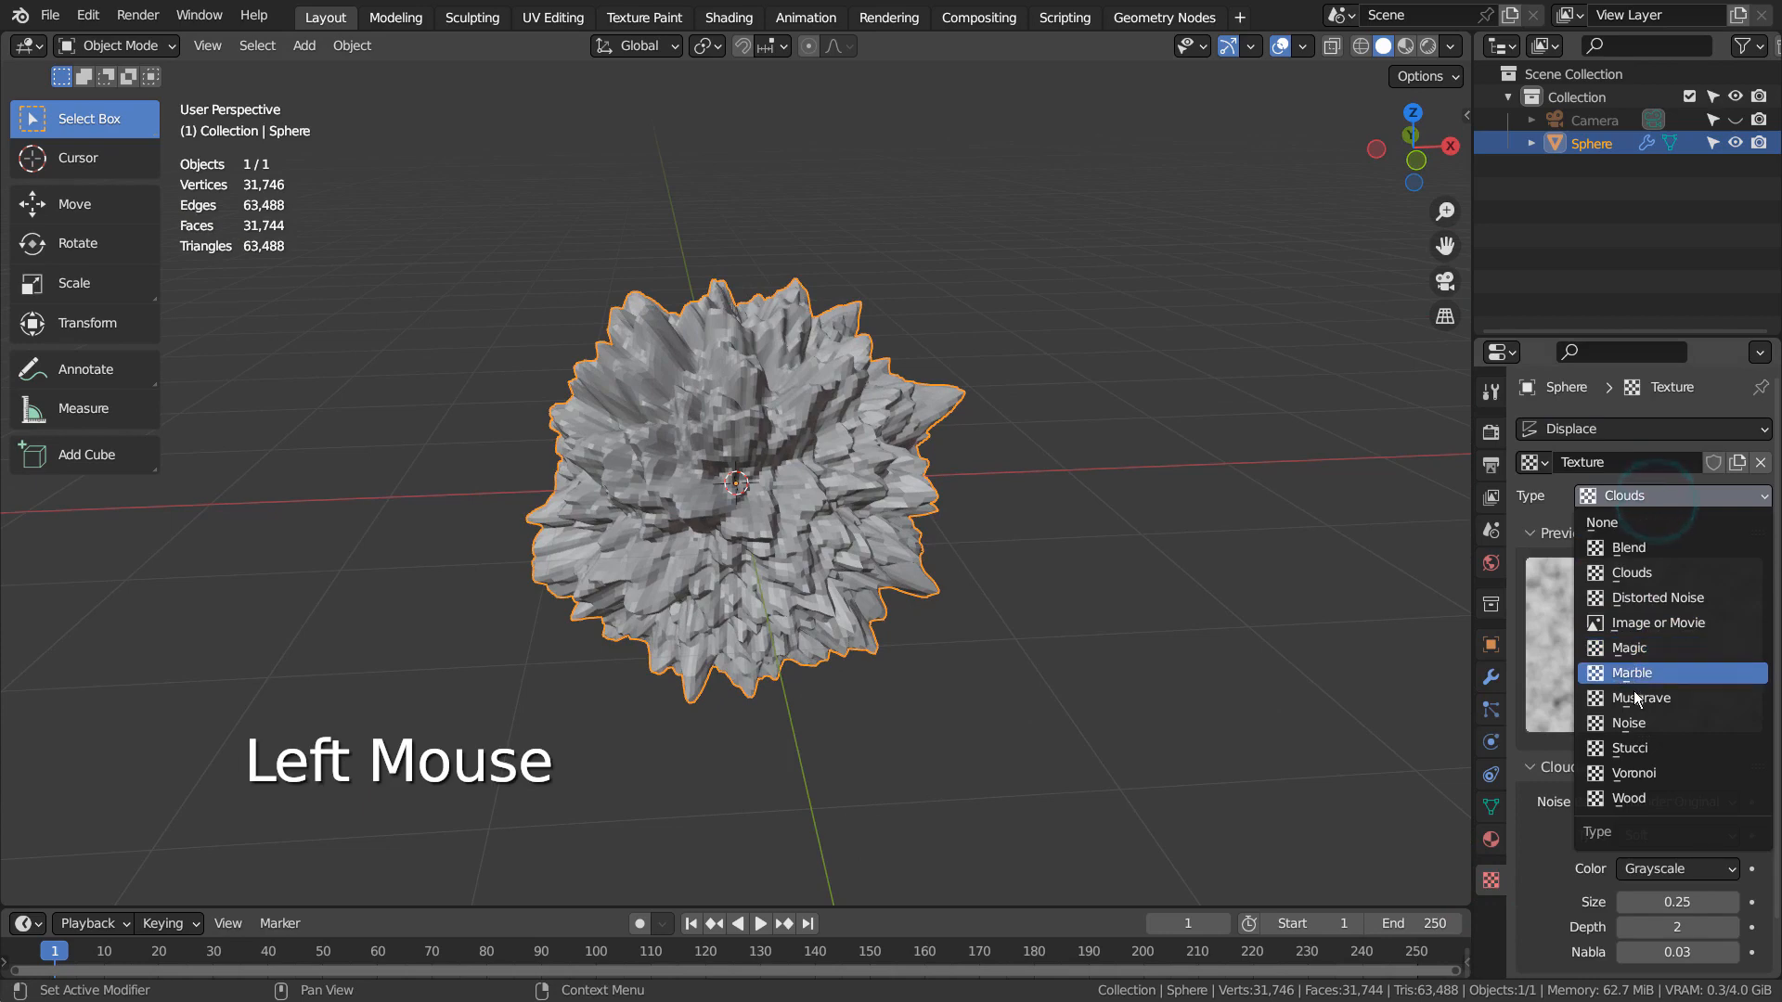
left_click(1633, 725)
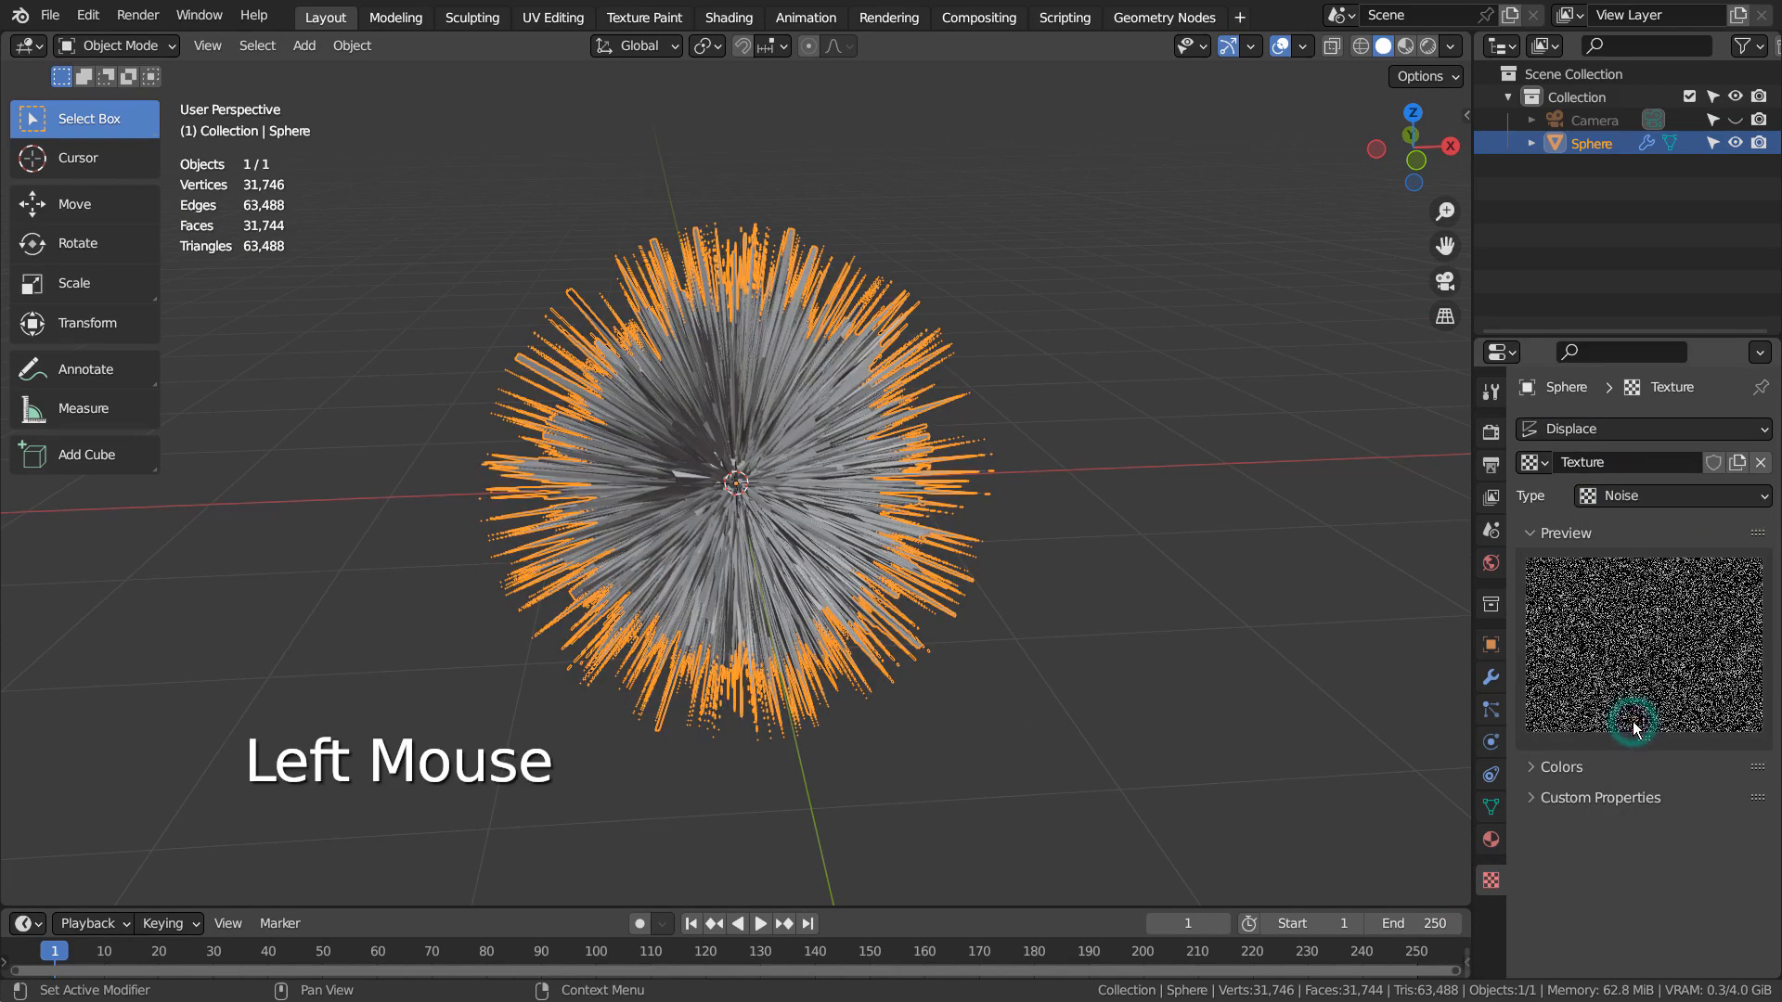
left_click(1646, 497)
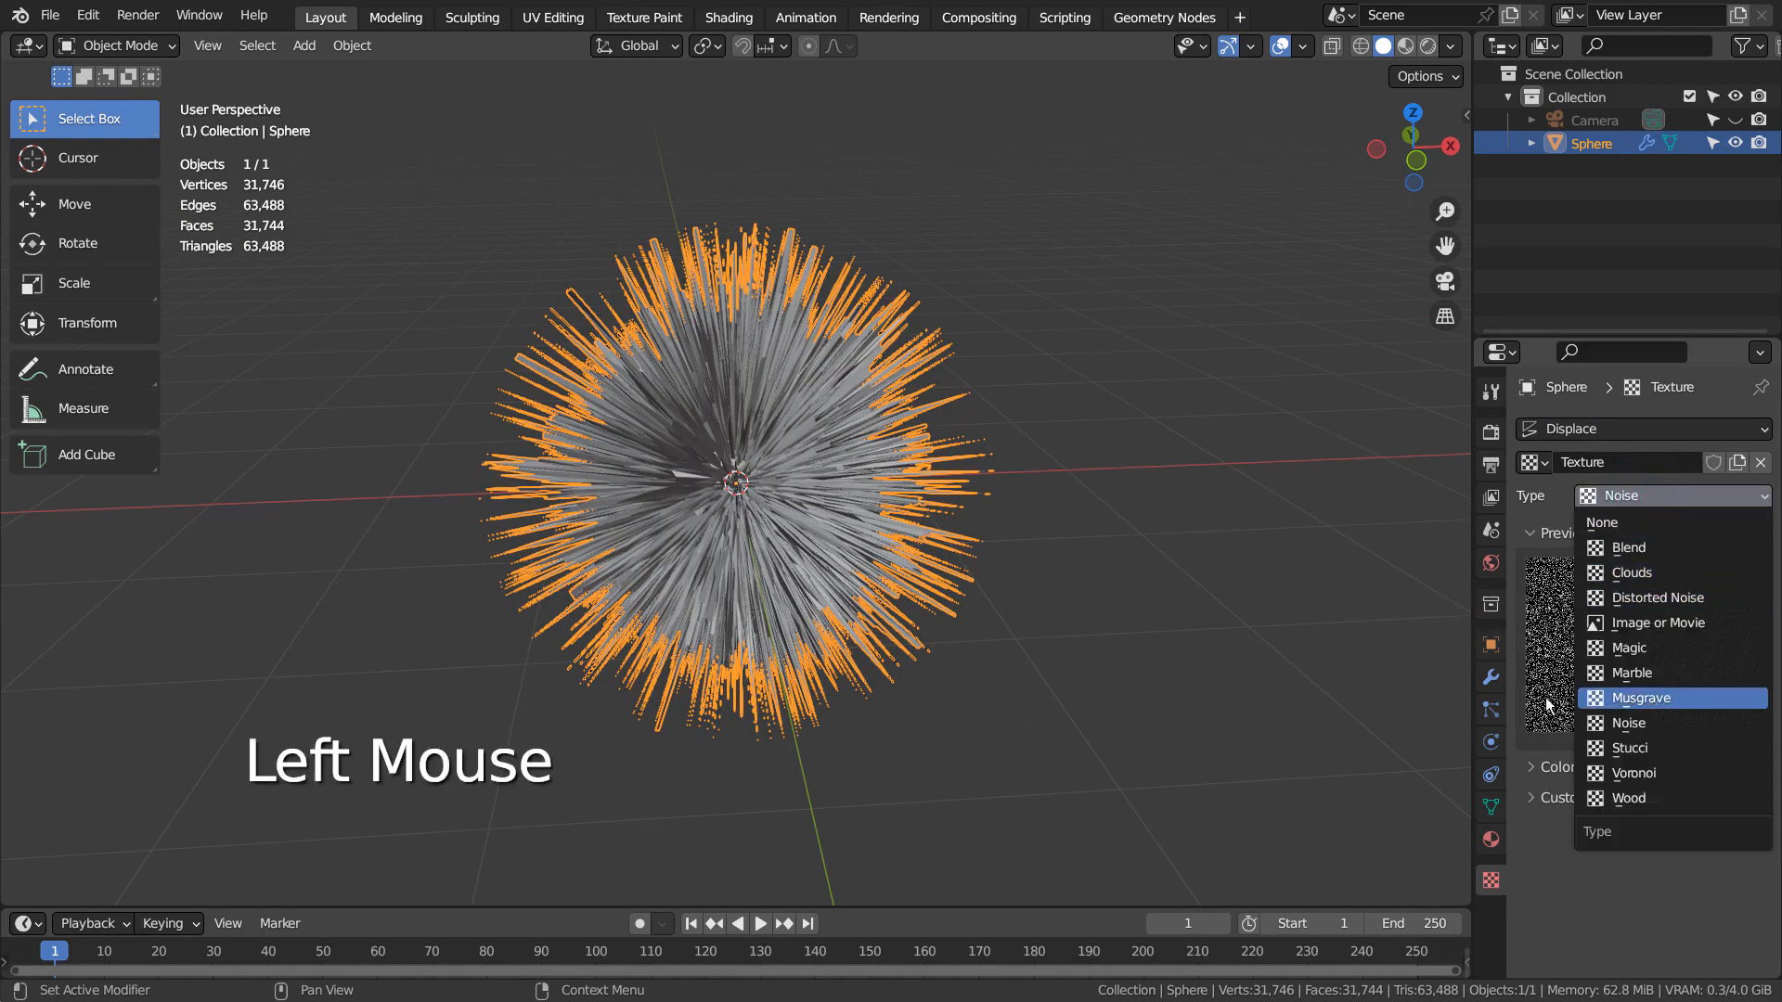
left_click(1631, 723)
Step: Set the Displace modifier's strength to 0.030 and shade the sphere smooth
left_click(1490, 677)
left_click_drag(1679, 794, 1635, 793, "shift")
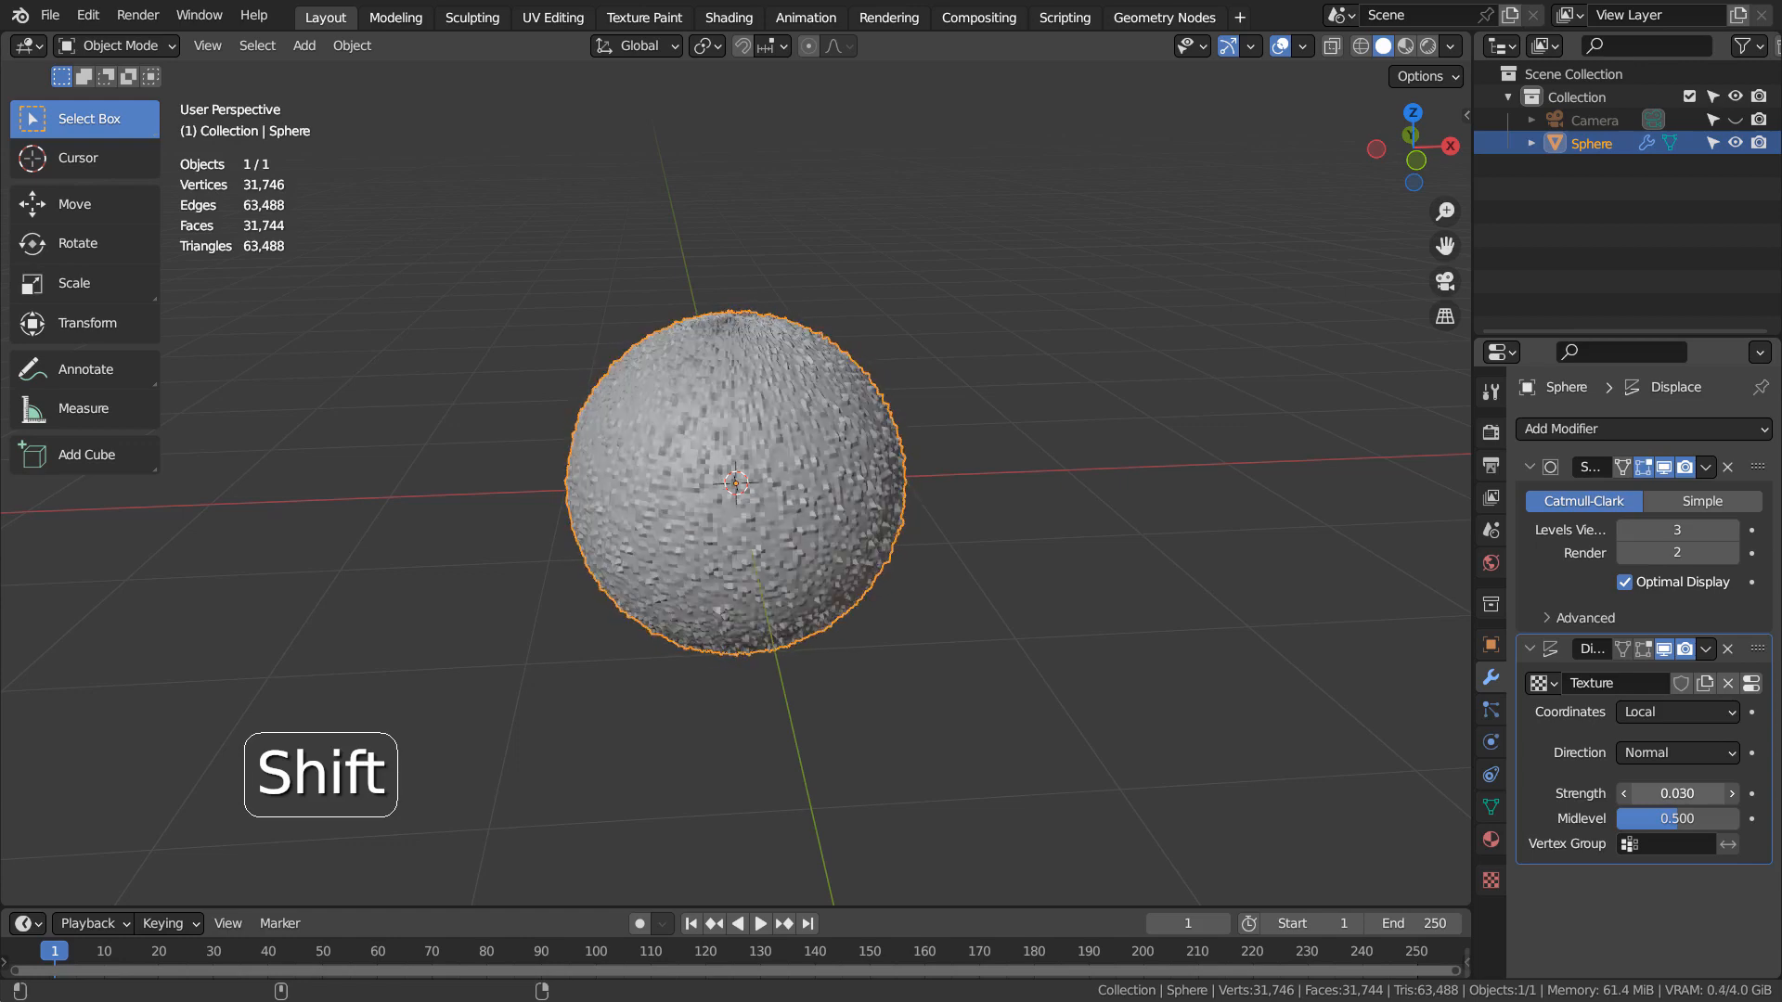
scroll(904, 484, "up", 4)
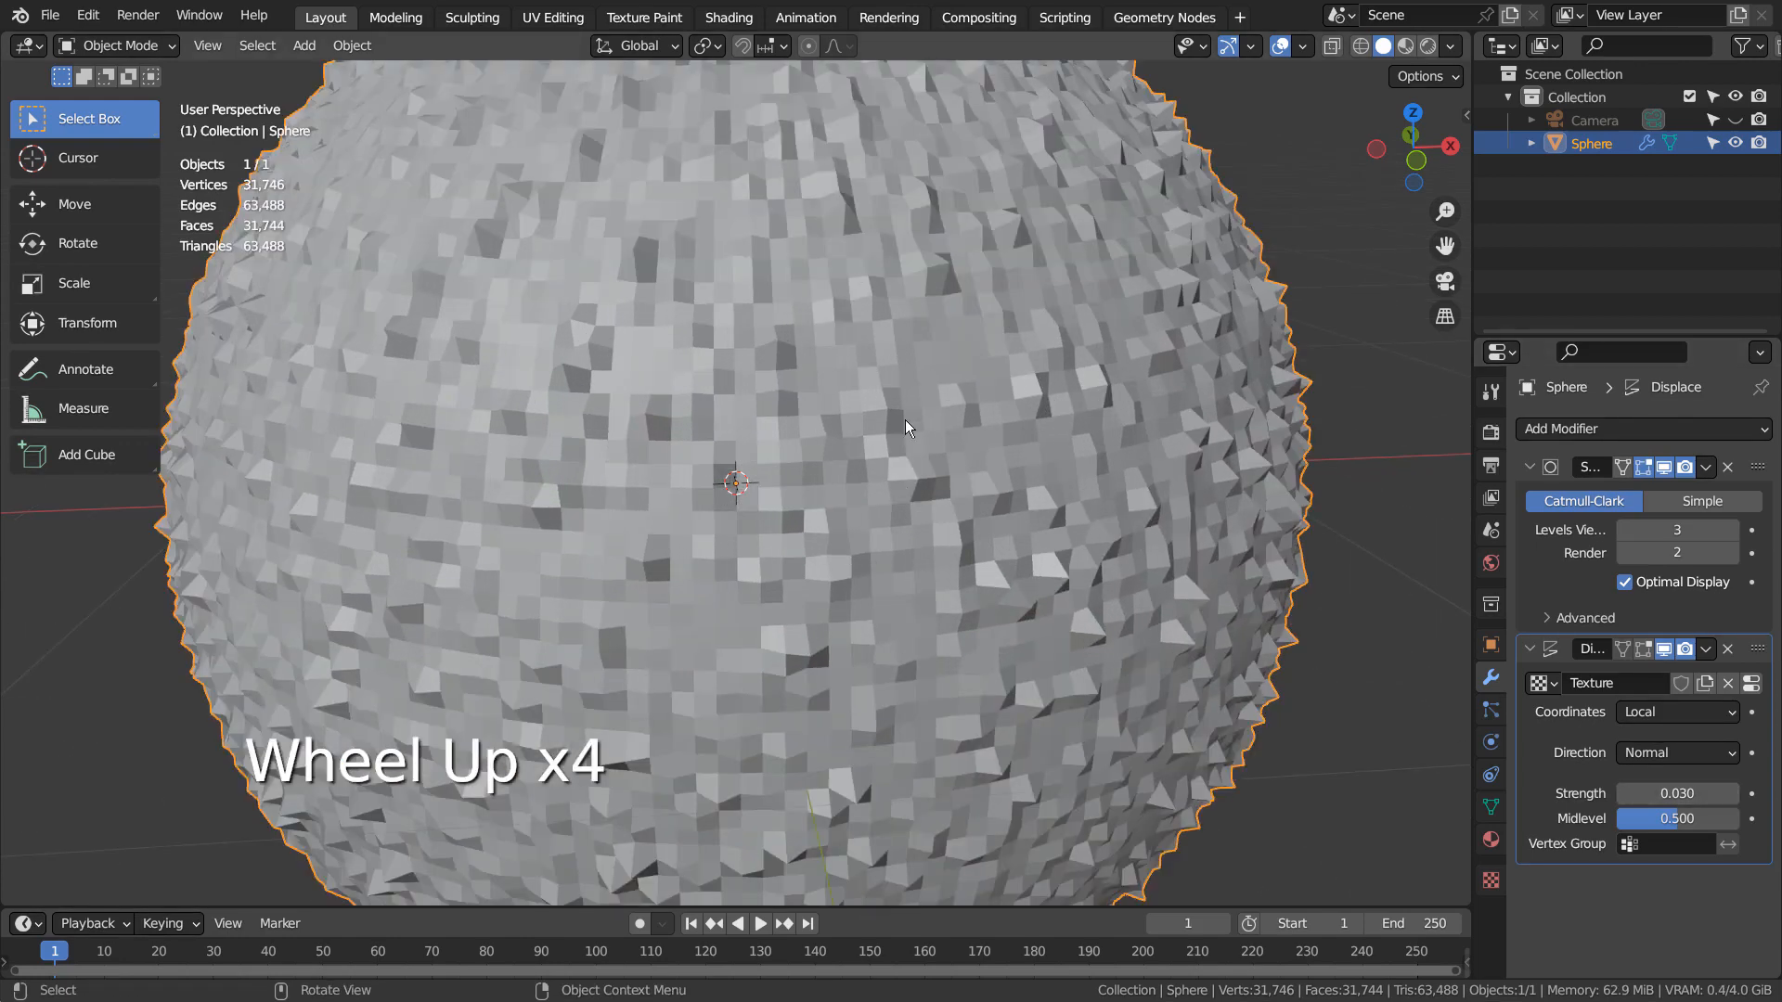
right_click(908, 386)
left_click(910, 385)
mouse_move(927, 403)
middle_mouse_down()
mouse_move(1054, 446)
mouse_move(1189, 441)
mouse_move(1015, 473)
mouse_move(1106, 460)
middle_mouse_up()
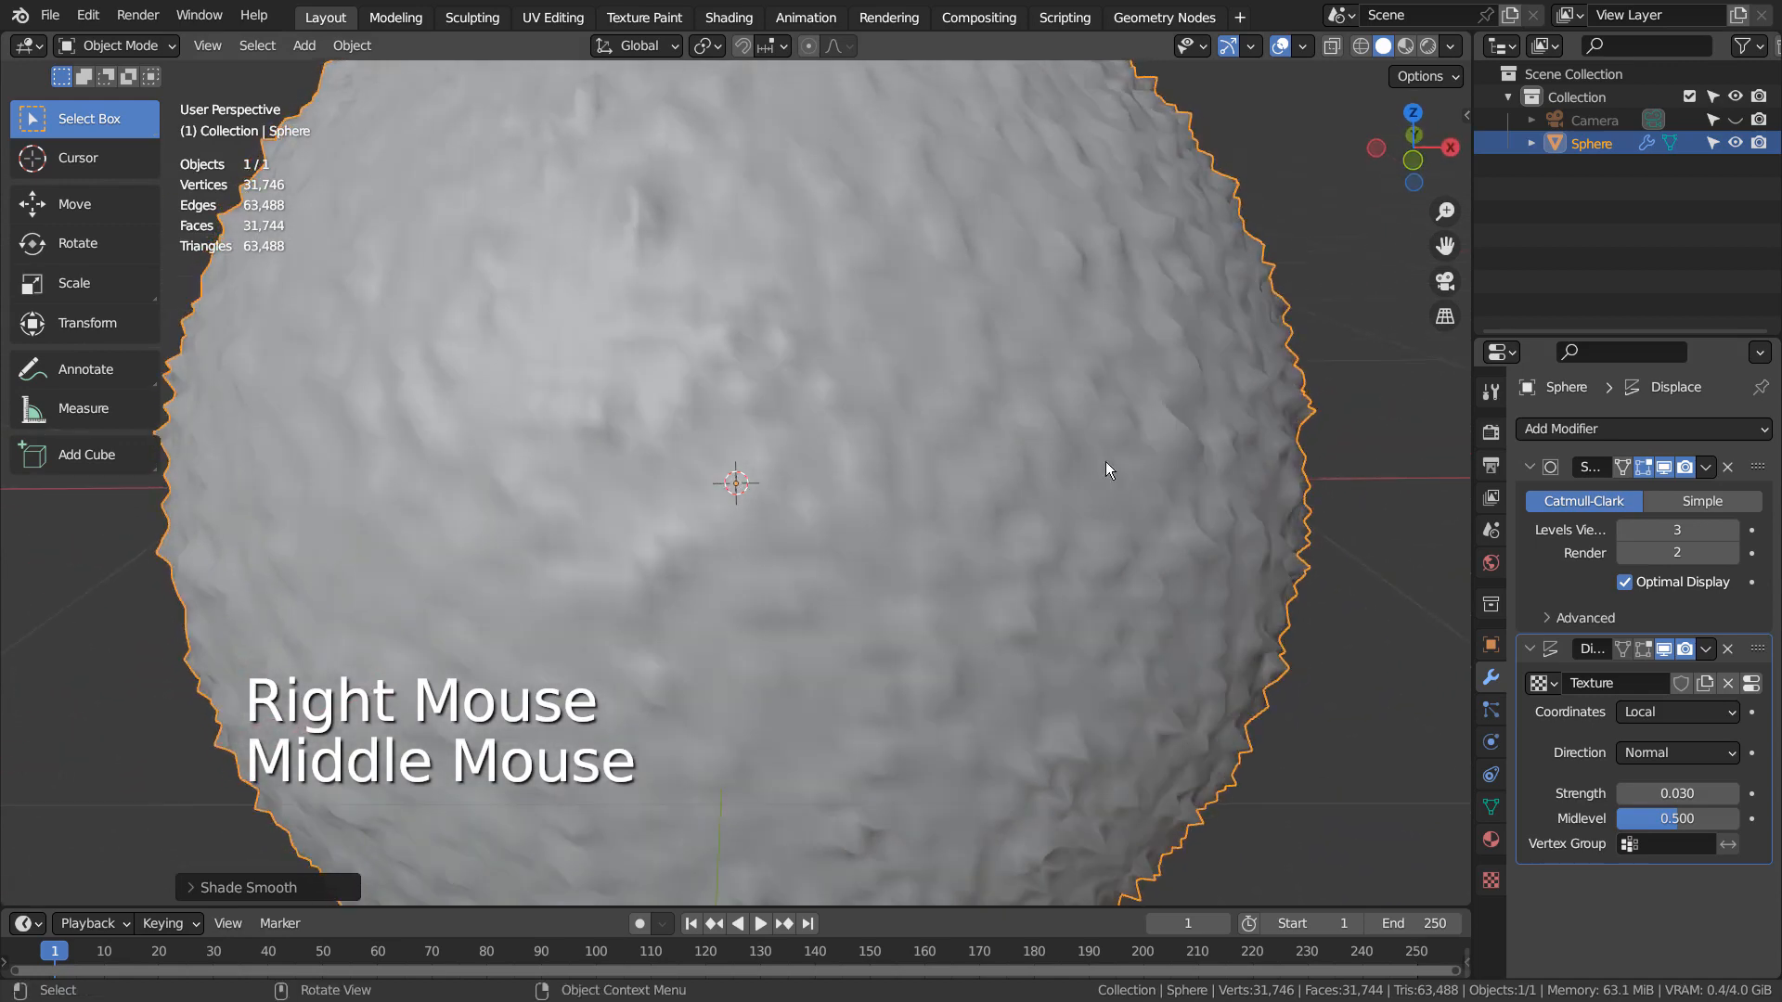
Step: Create a new material for the sphere and give it a blue-violet base color
left_click(1490, 839)
left_click(1640, 526)
left_click(1687, 729)
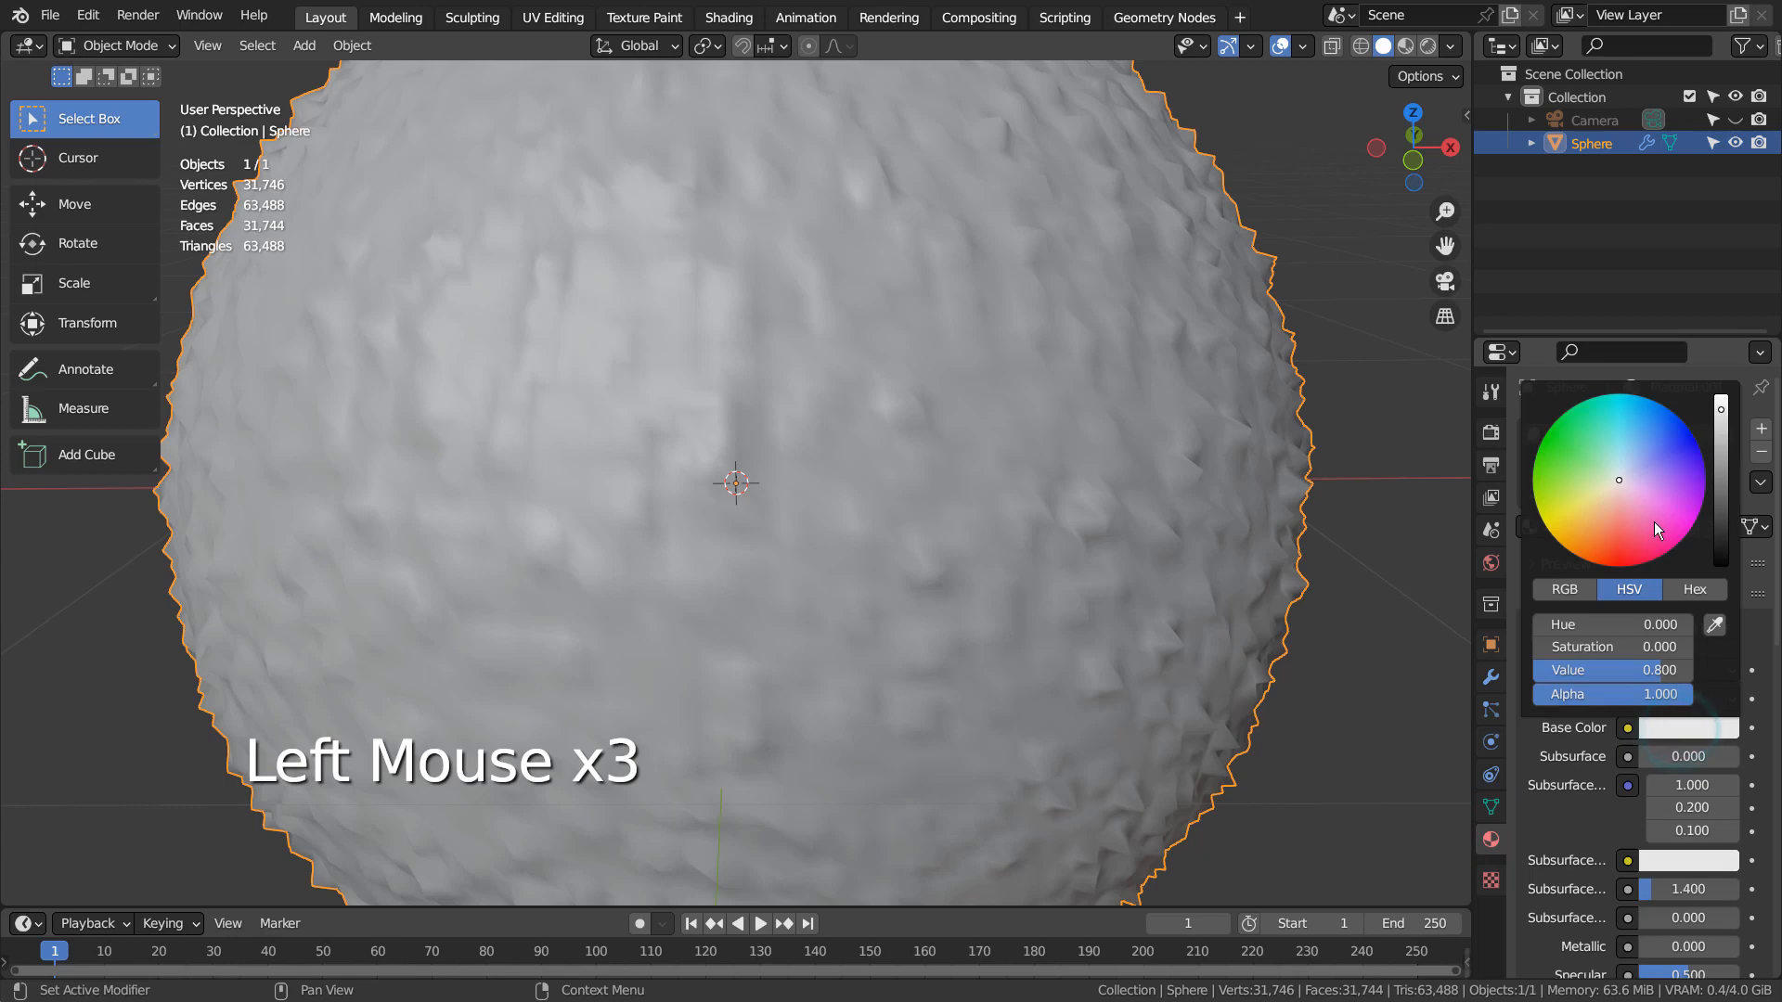
left_click(1682, 469)
Step: Set the sphere material's metallic value to about 0.954 and its roughness to about 0.106
left_click_drag(1655, 946, 1732, 947)
scroll(1698, 928, "down", 3)
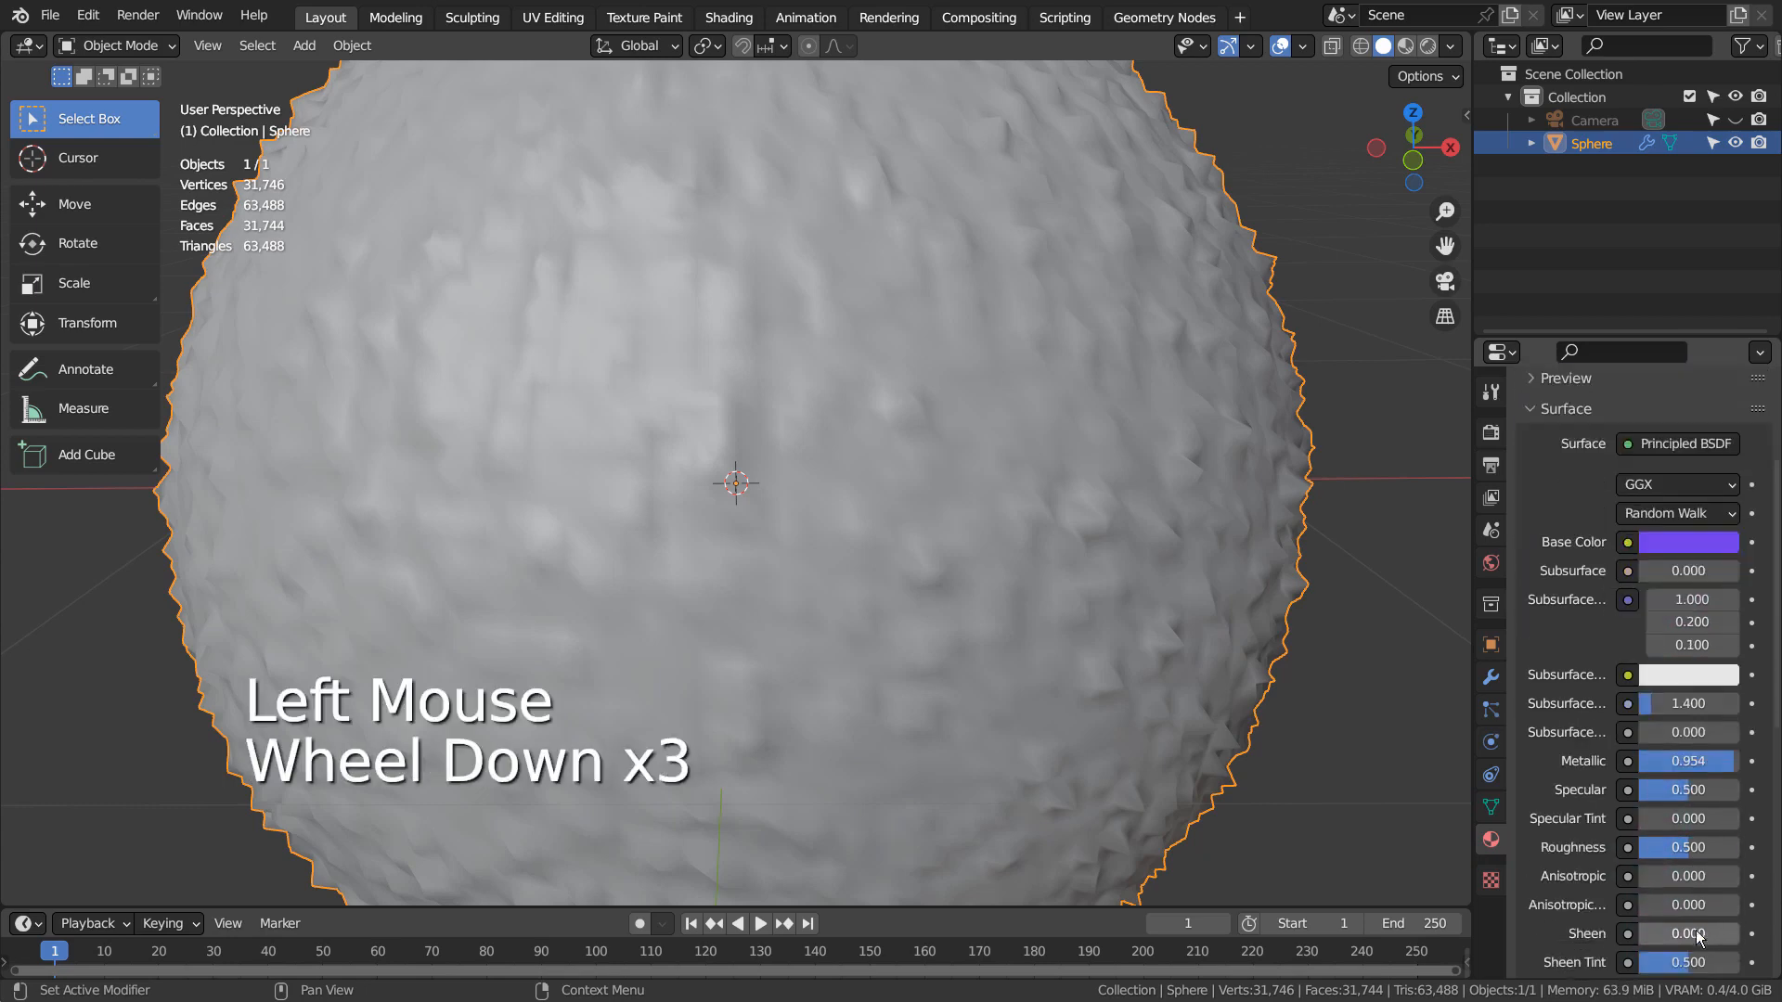
left_click(1686, 850)
left_click_drag(1686, 850, 1659, 850)
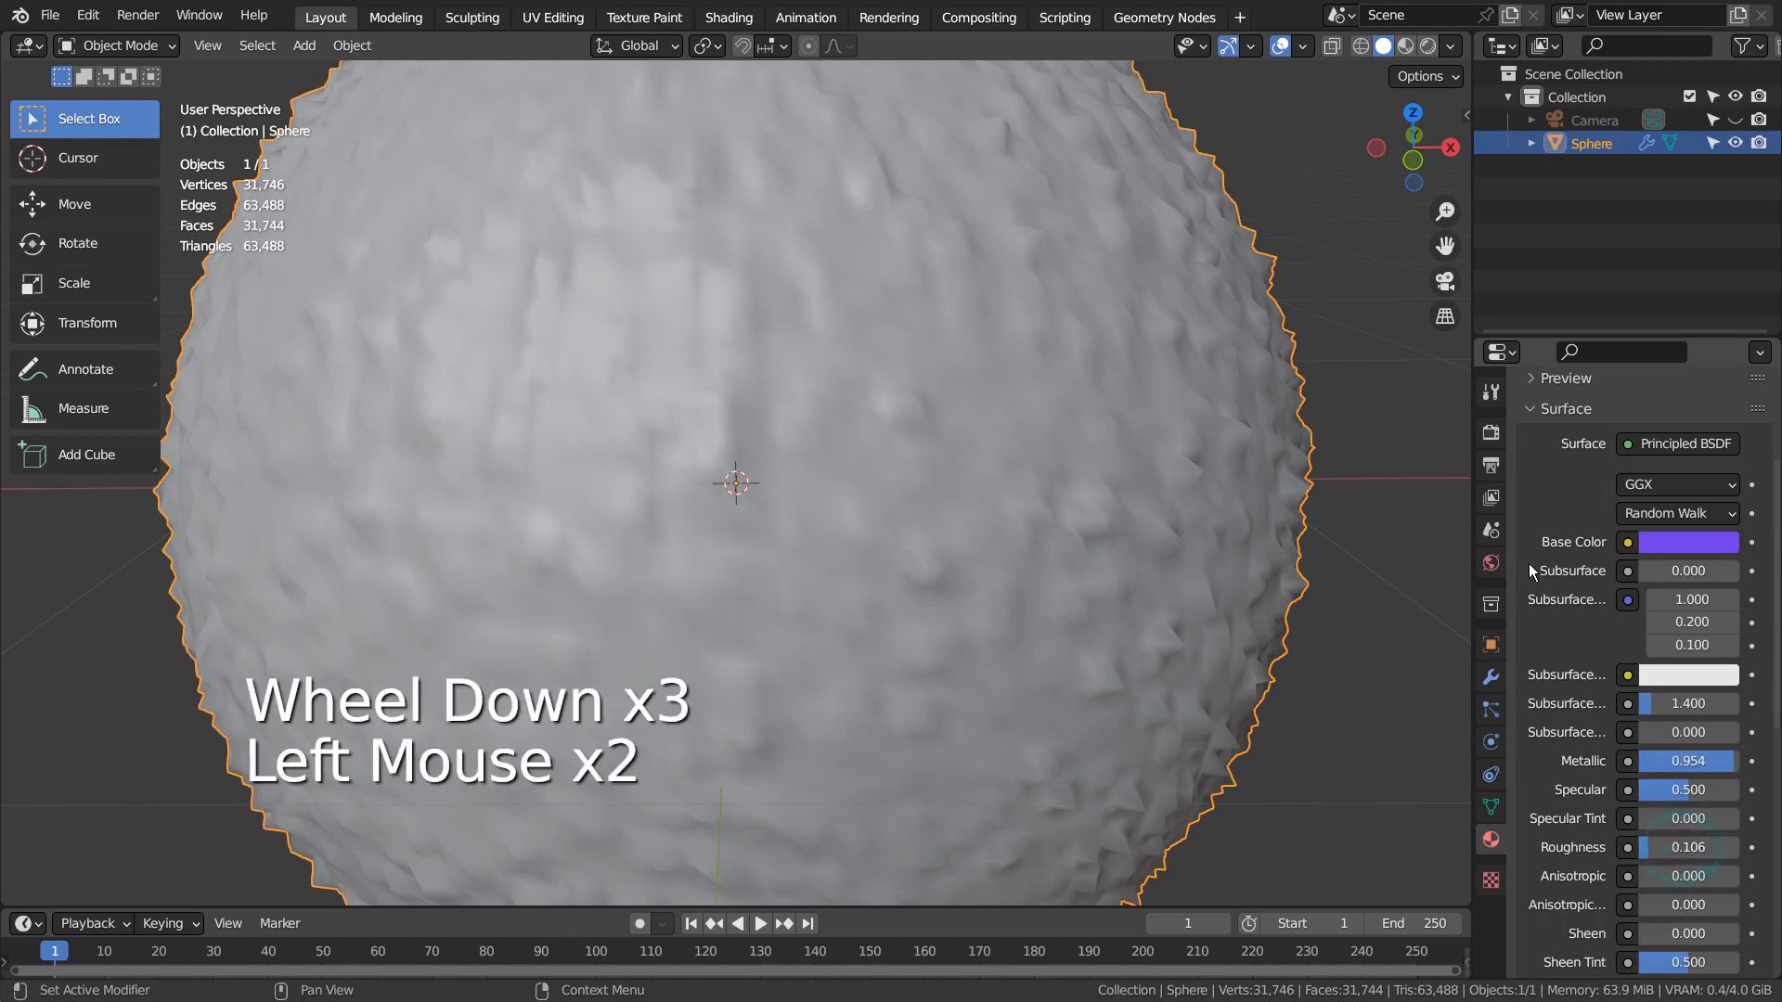
Step: Switch the viewport to material preview shading and deselect the sphere to inspect its bumpy metallic surface
left_click(1405, 45)
left_click(1357, 282)
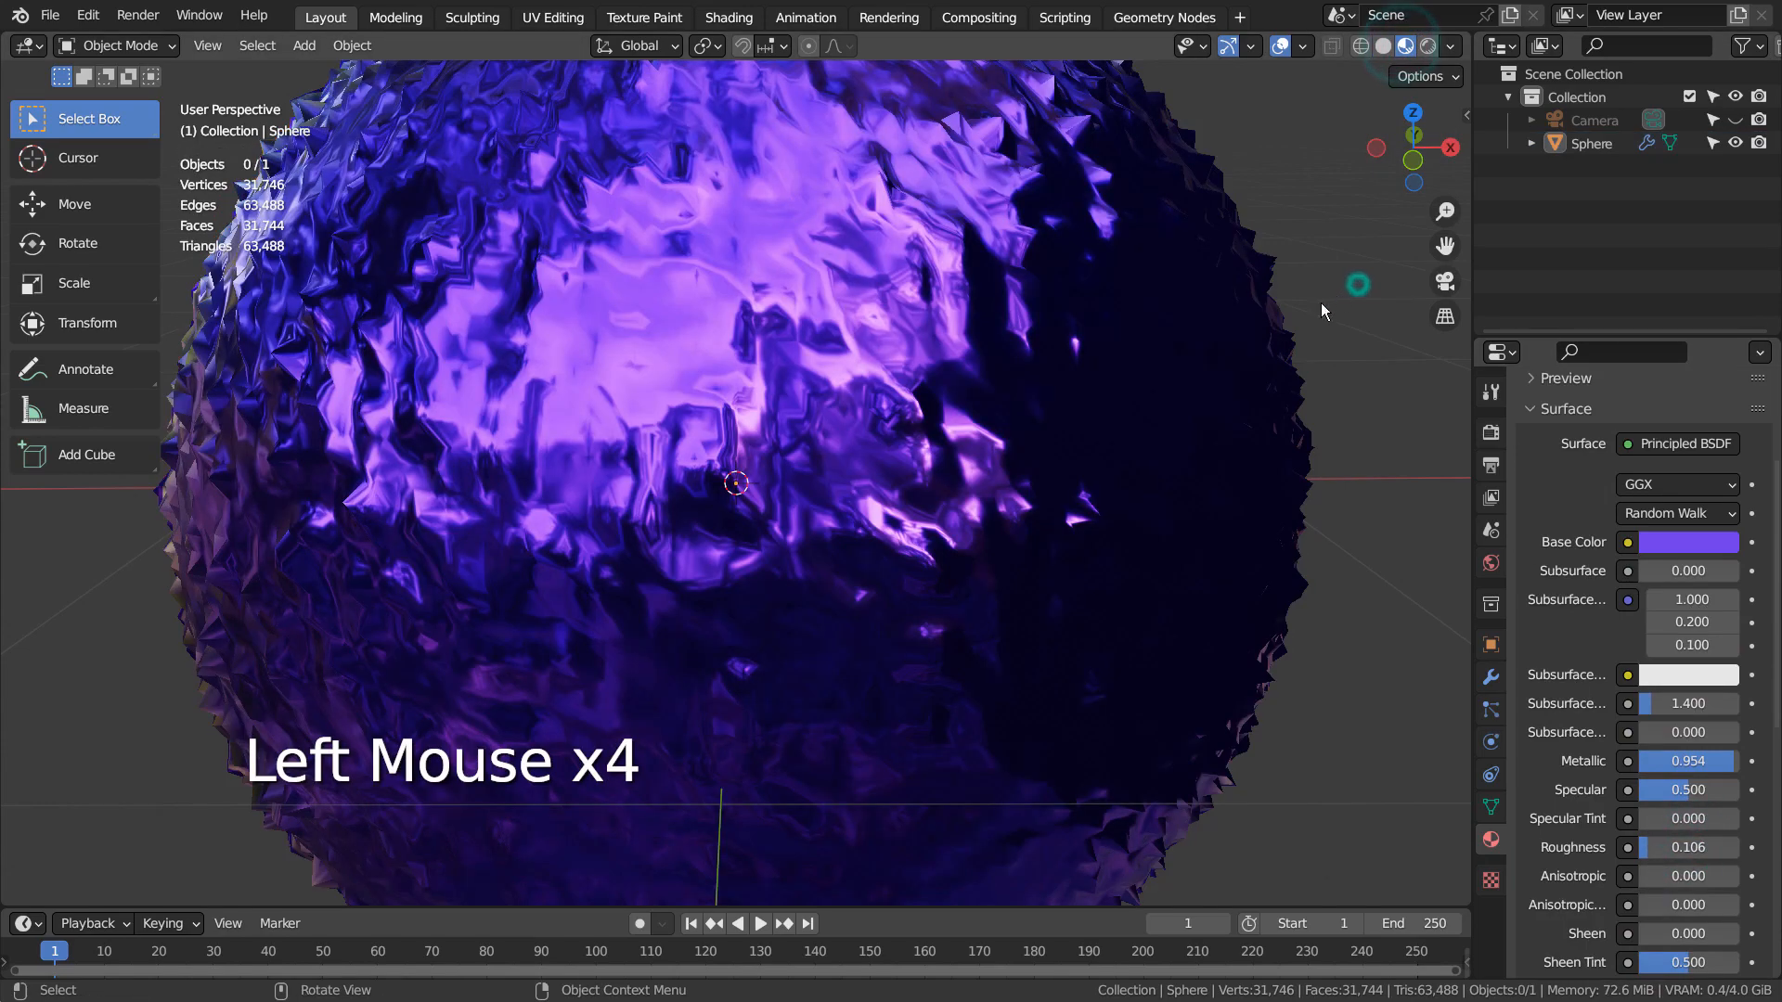
mouse_move(692, 354)
middle_mouse_down()
mouse_move(910, 317)
mouse_move(969, 372)
mouse_move(1025, 376)
mouse_move(603, 277)
middle_mouse_up()
scroll(910, 317, "down", 2)
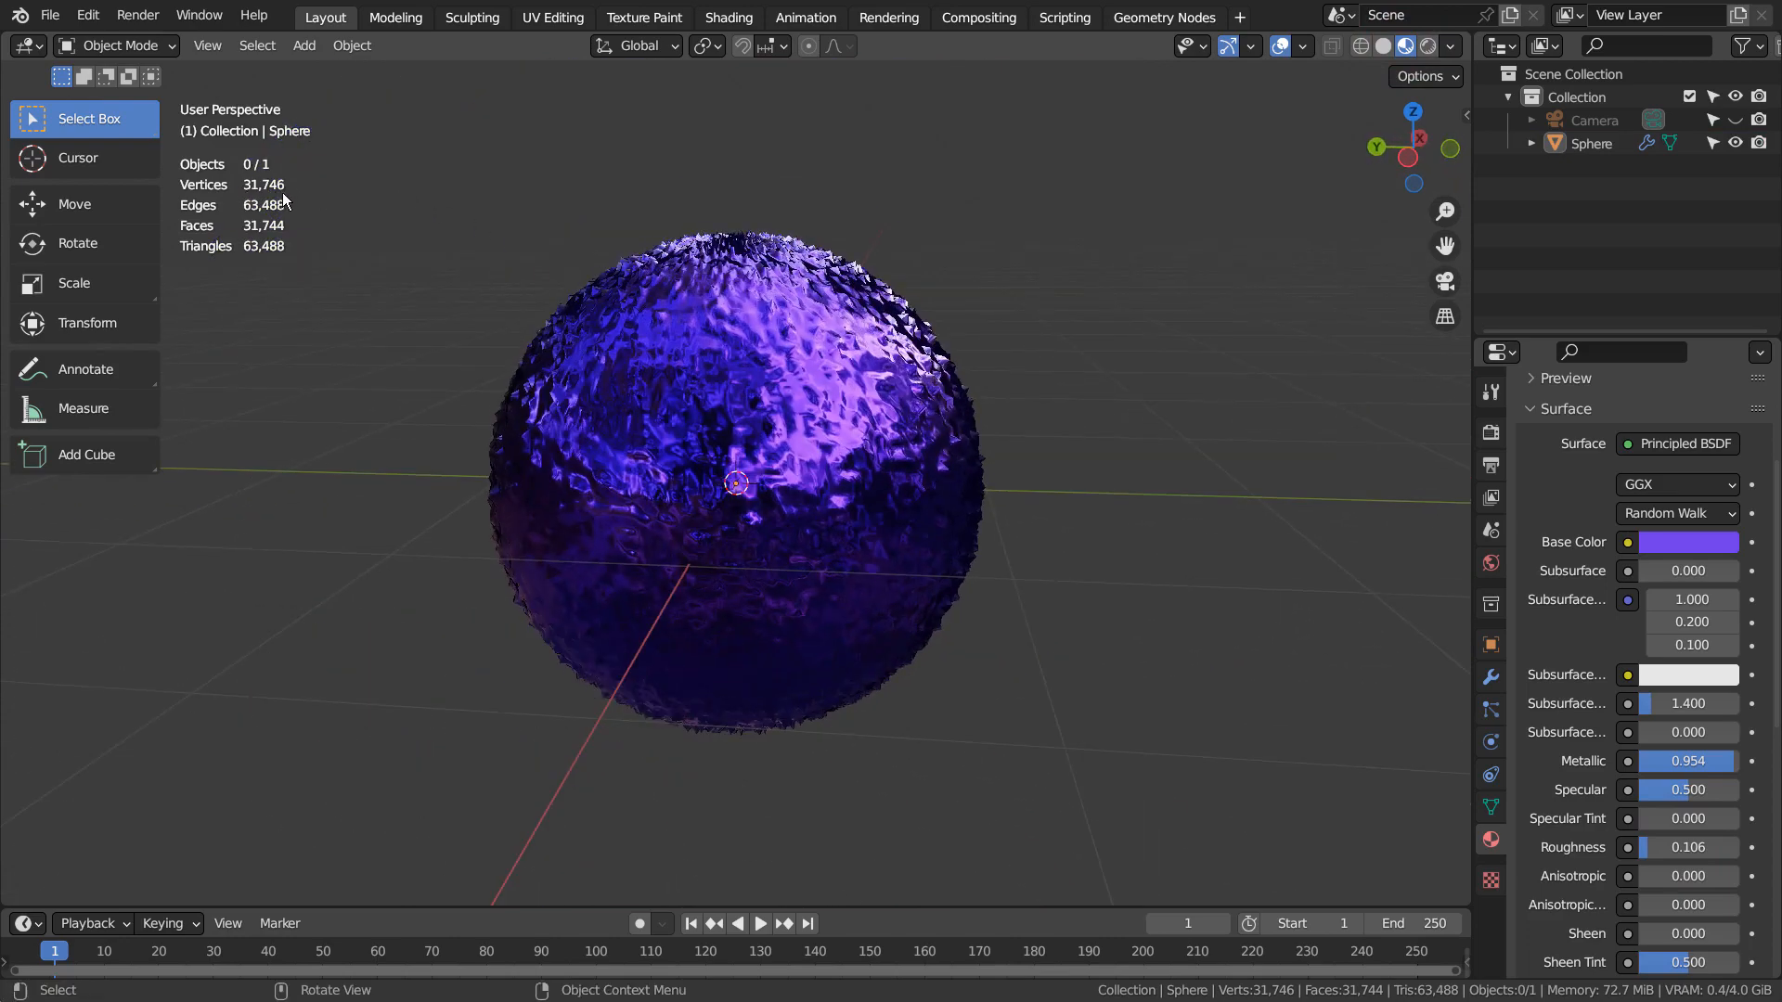
Step: Select the sphere and add an Image Texture node to its material in the Shading workspace, placed before the Principled BSDF
left_click(778, 403)
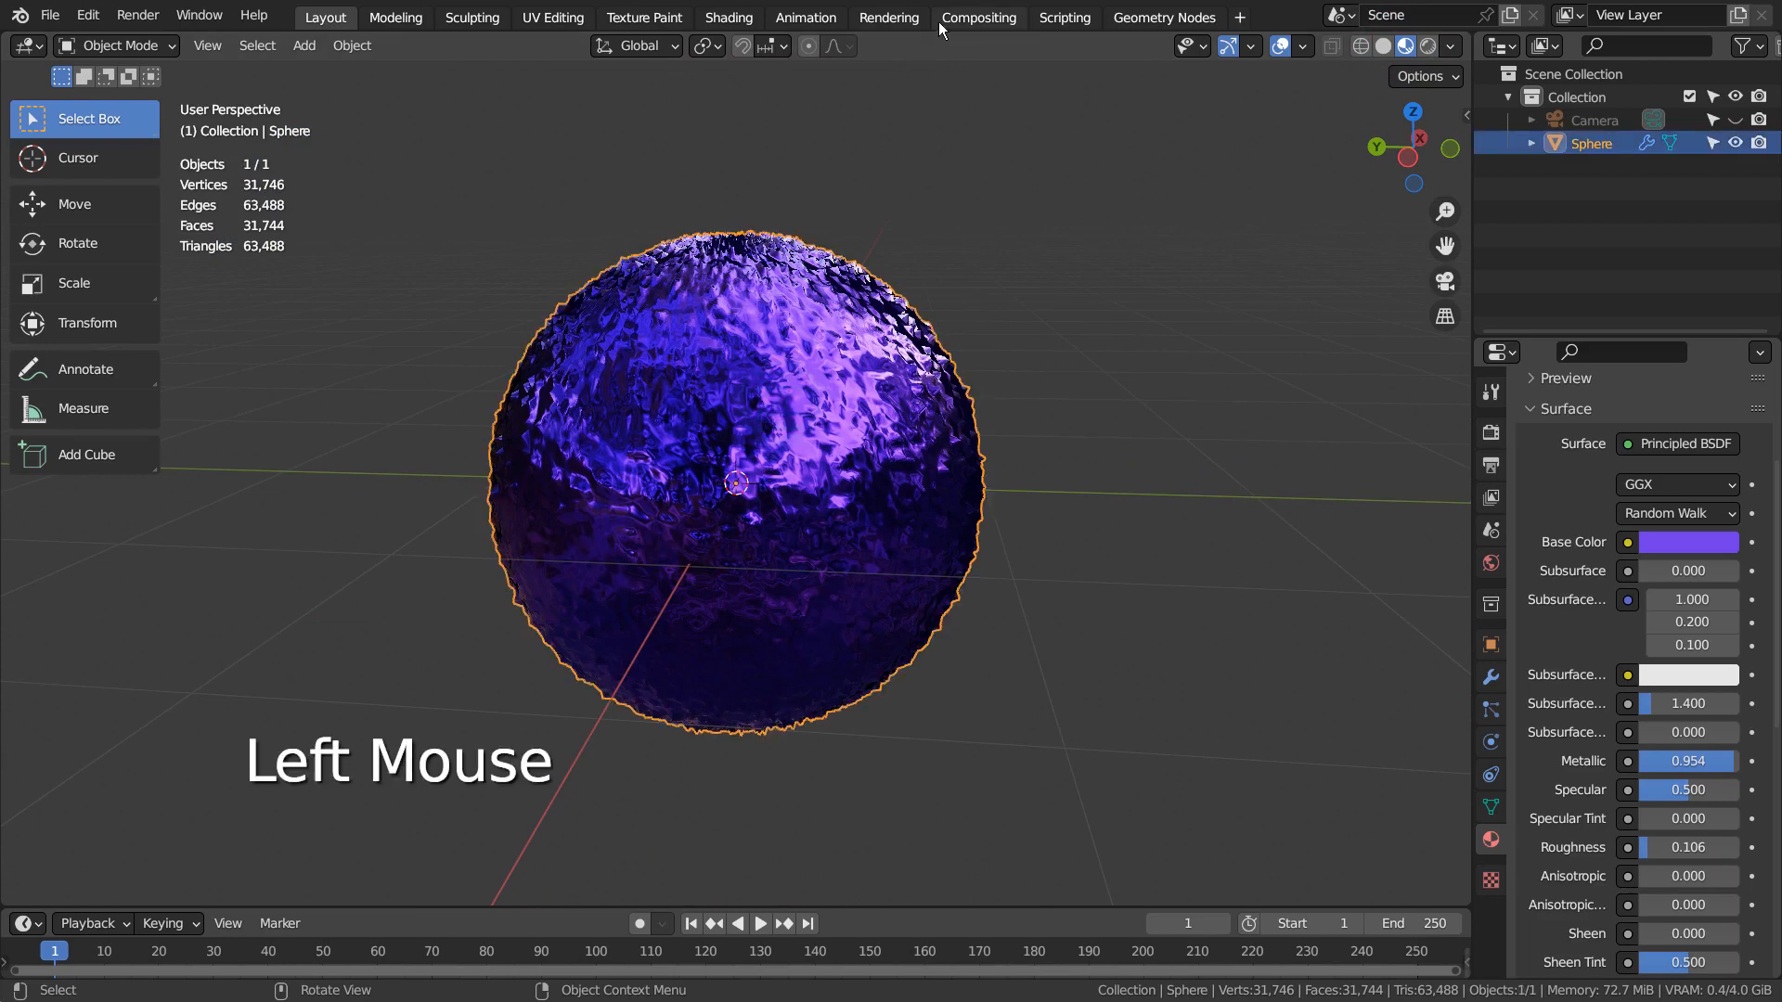
left_click(729, 18)
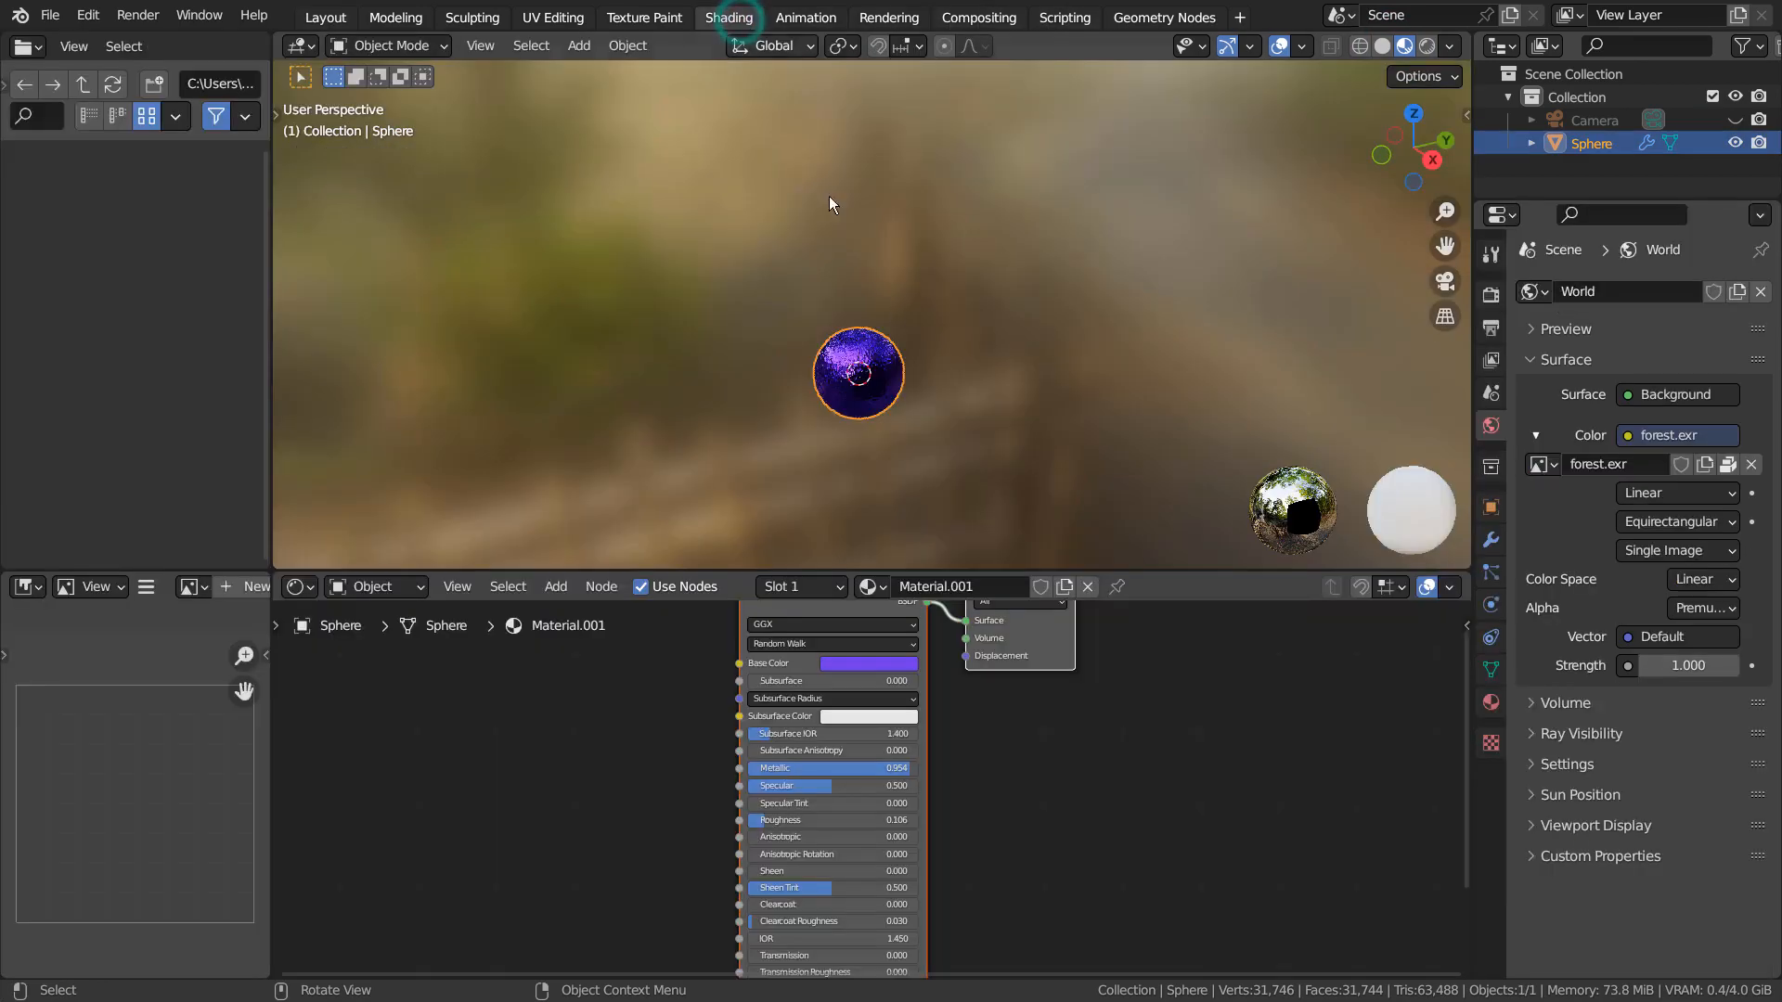
left_click(487, 689)
scroll(487, 689, "down", 1)
key("shift+a")
left_click(499, 701)
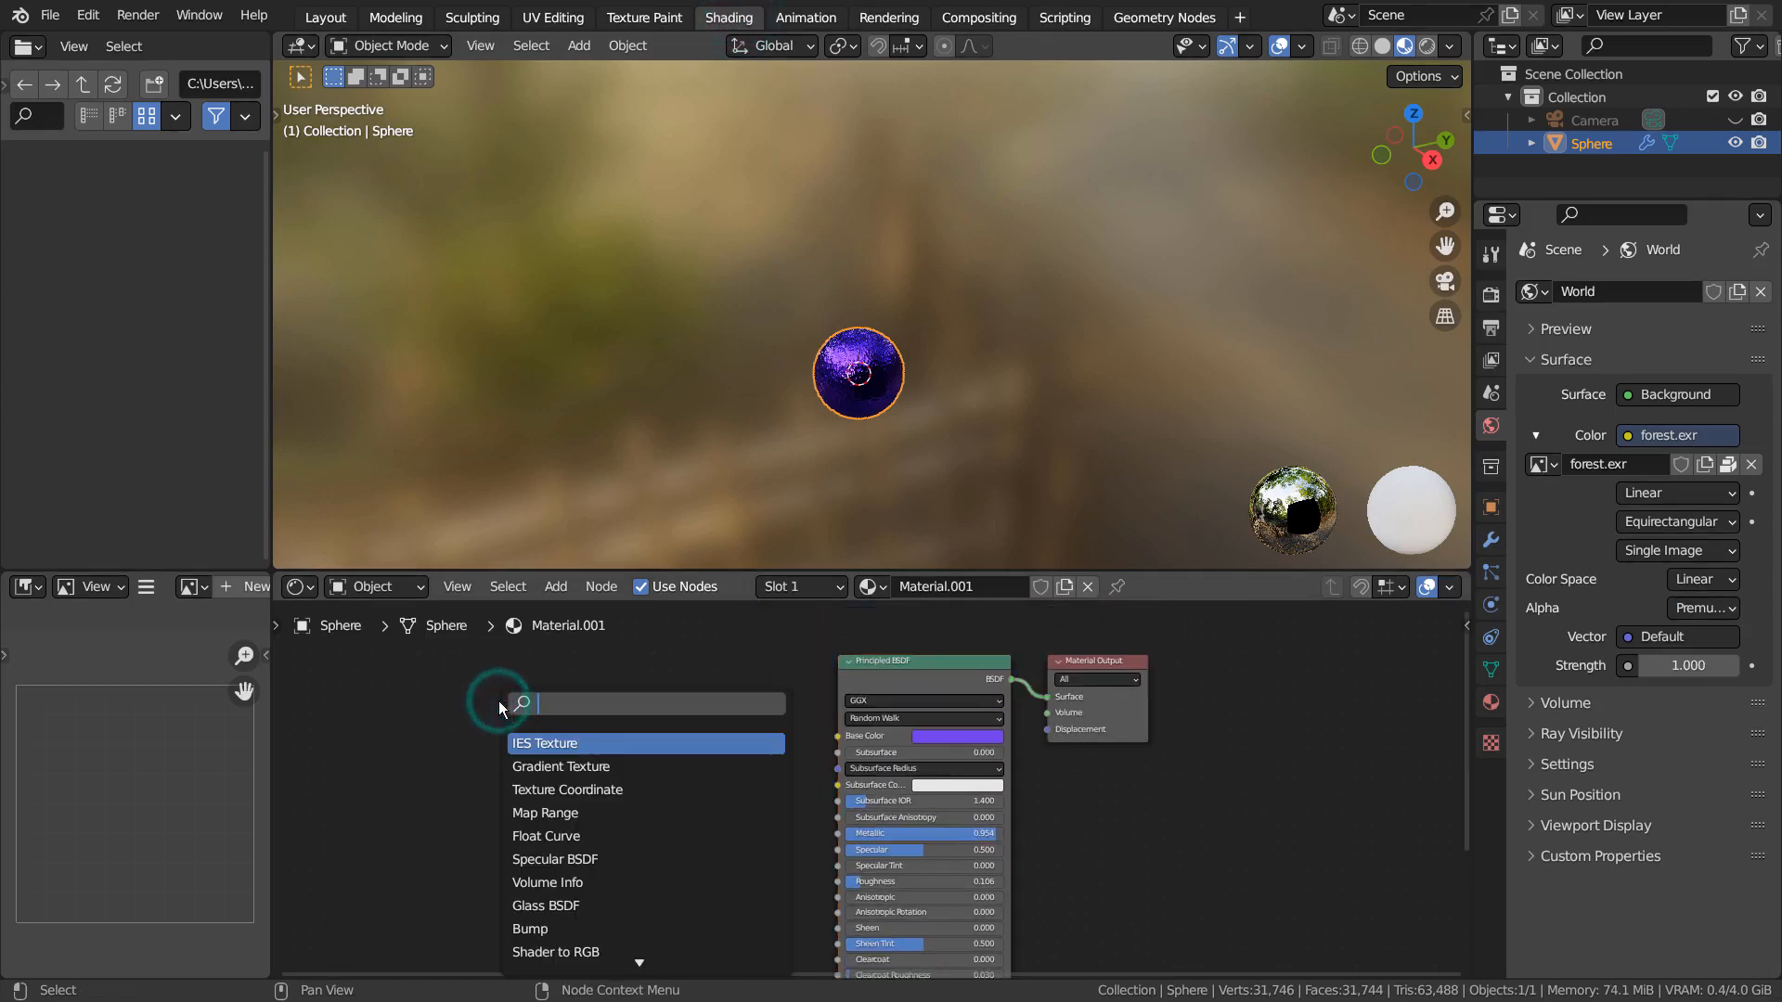
type("image")
key("Return")
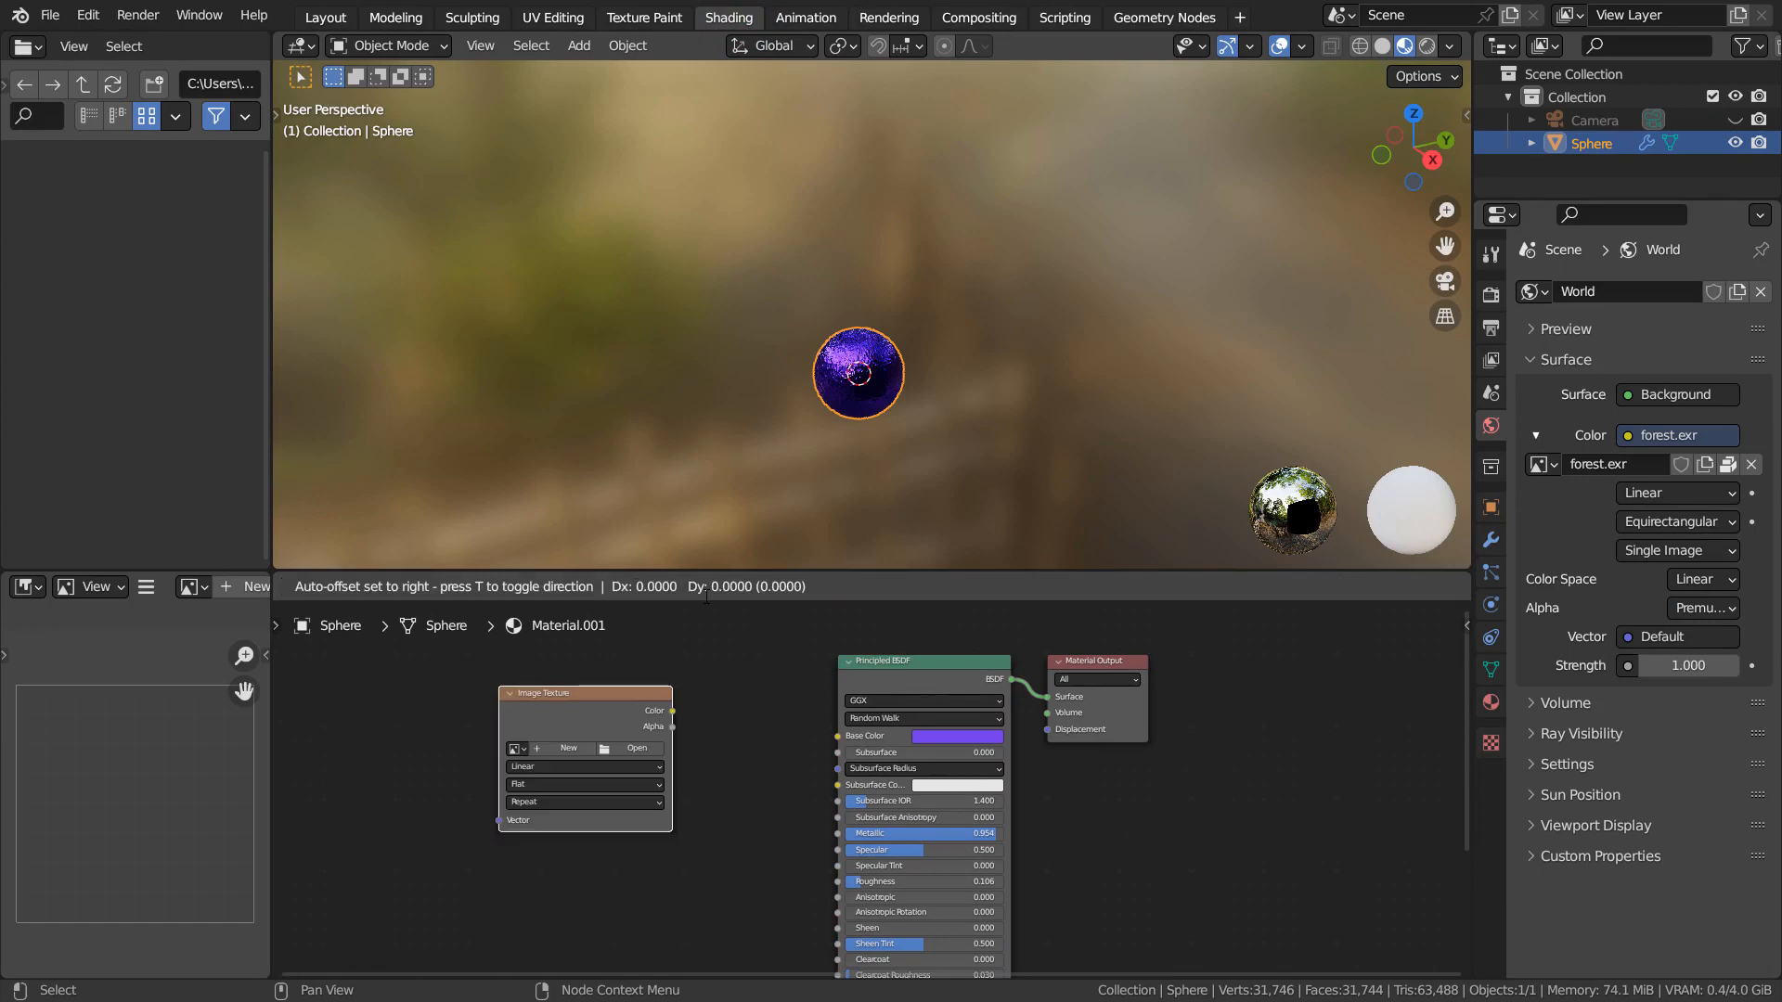
left_click(649, 560)
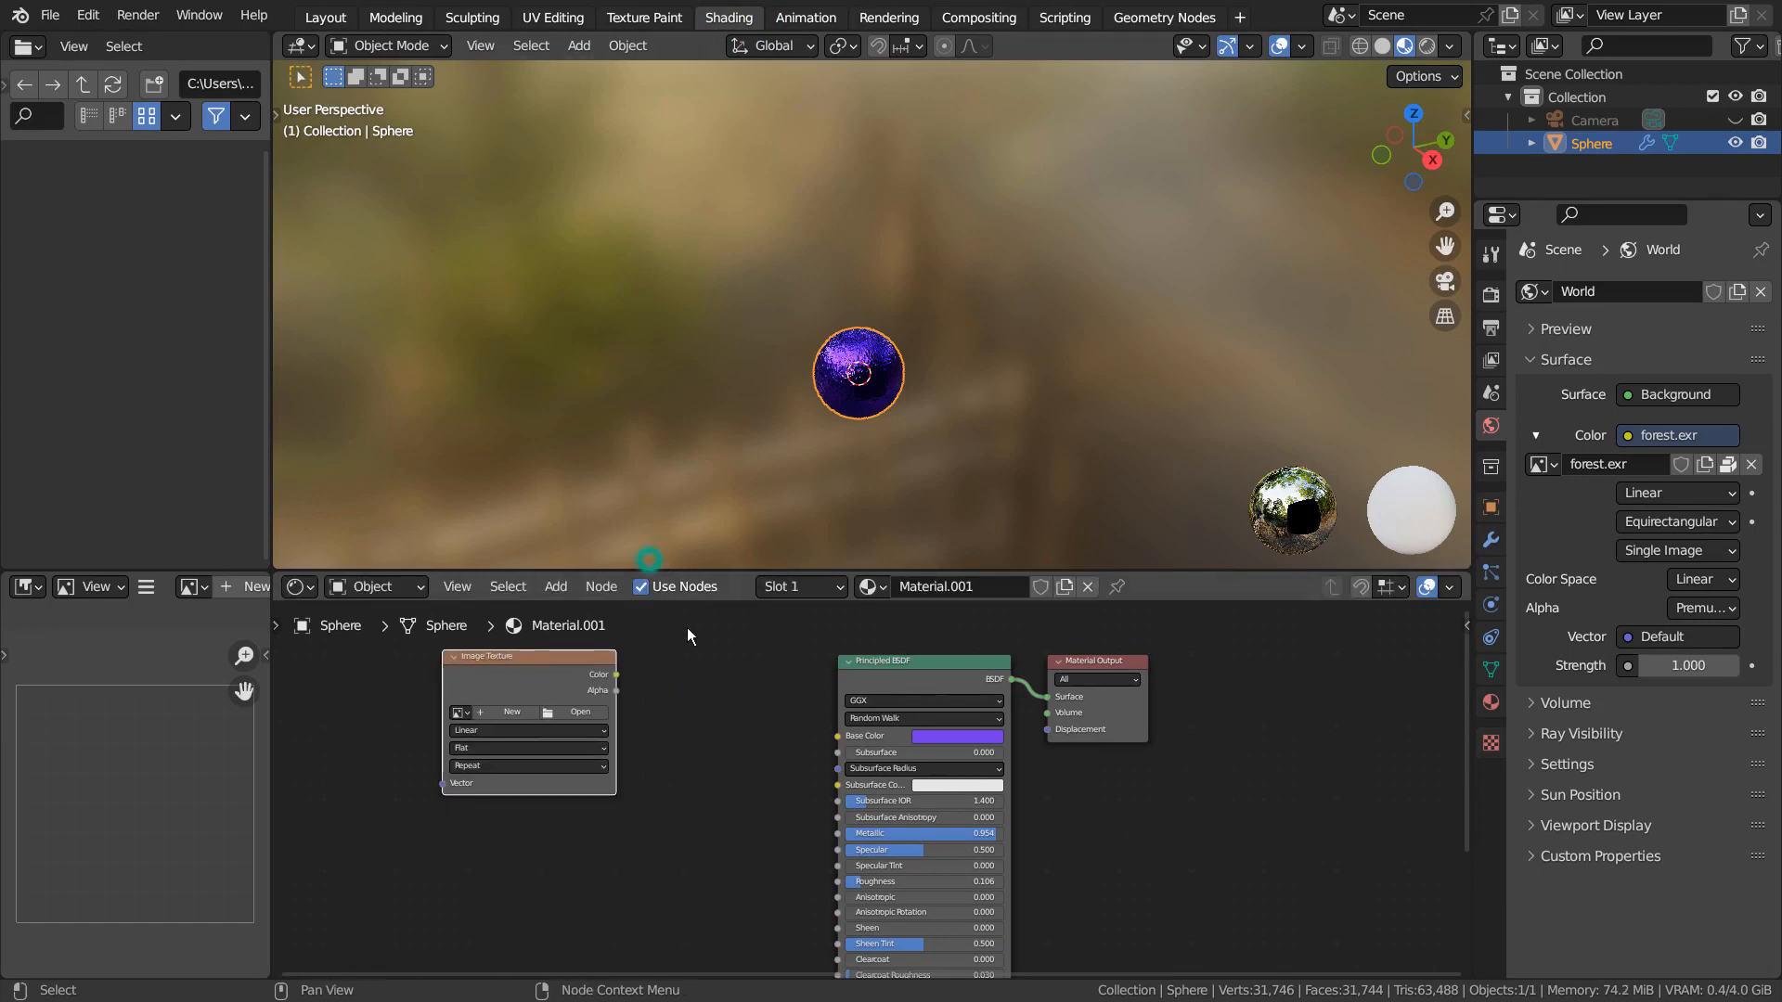
Step: Create a blank 1024 × 1024 px image named Untitled in the Image Texture node and reposition the node
left_click(530, 712)
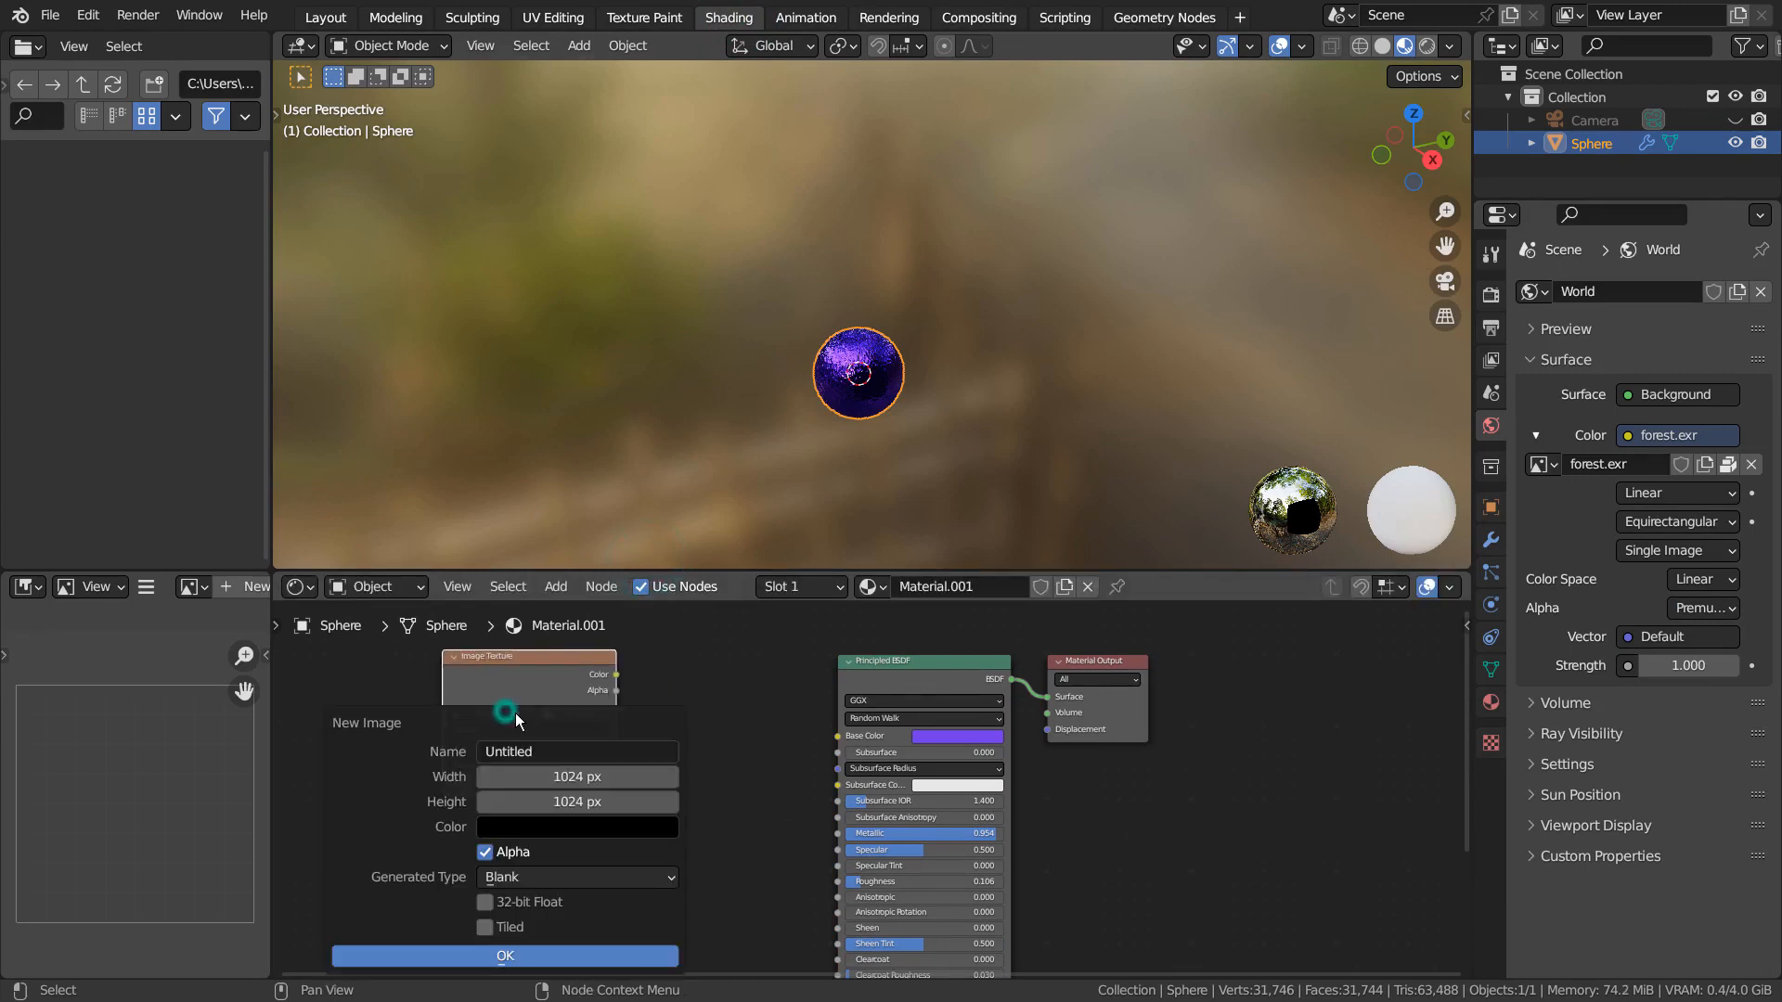
left_click(494, 955)
left_click_drag(550, 661, 606, 714)
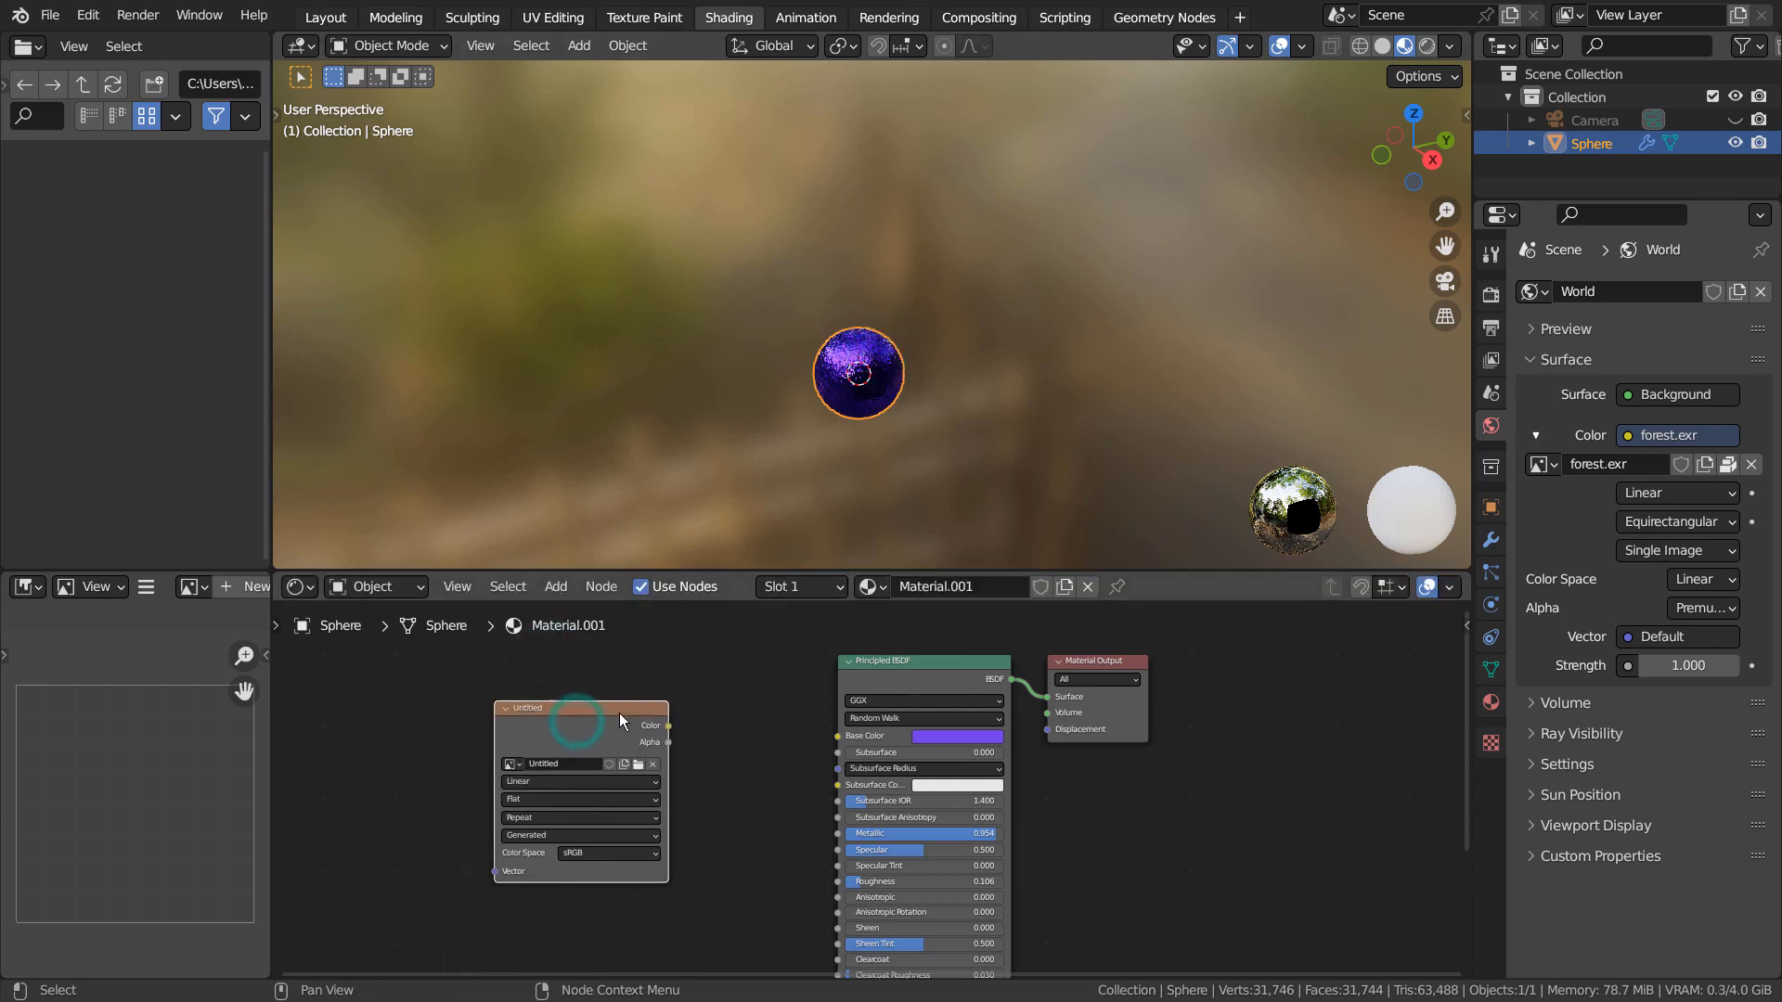
Step: Bake the sphere's material into the new image with the Combined bake type
left_click(1490, 294)
scroll(1634, 593, "down", 4)
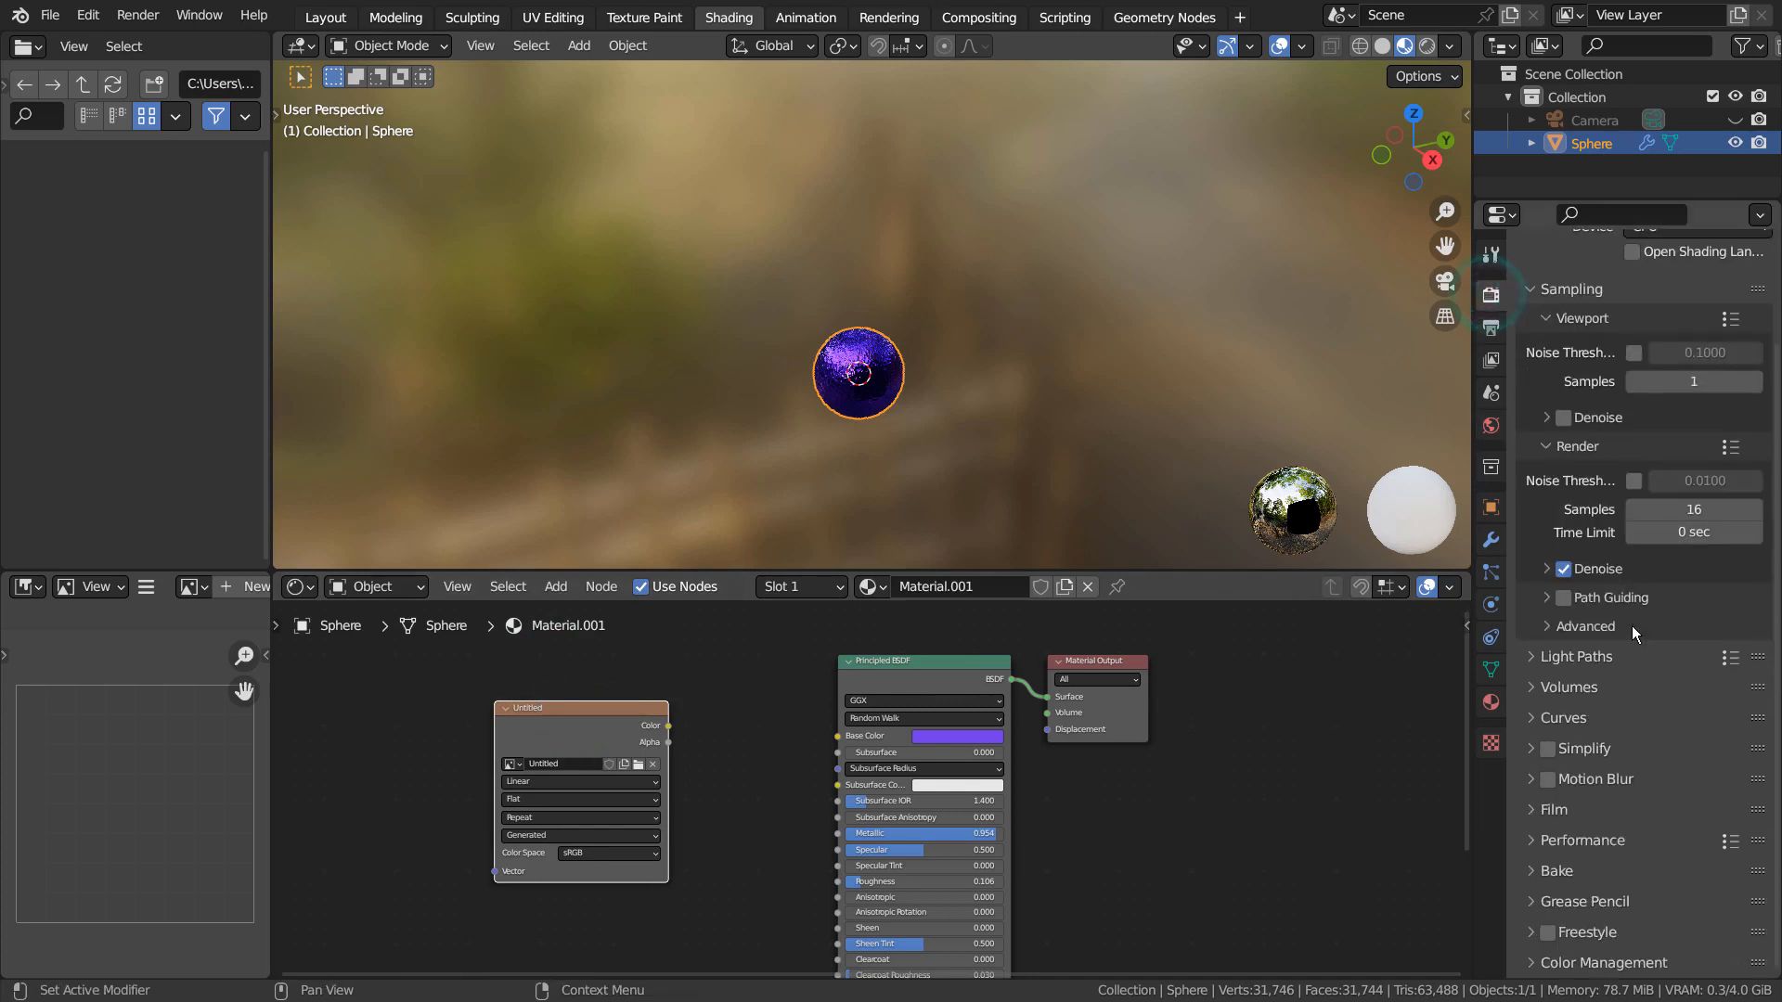
left_click(1540, 871)
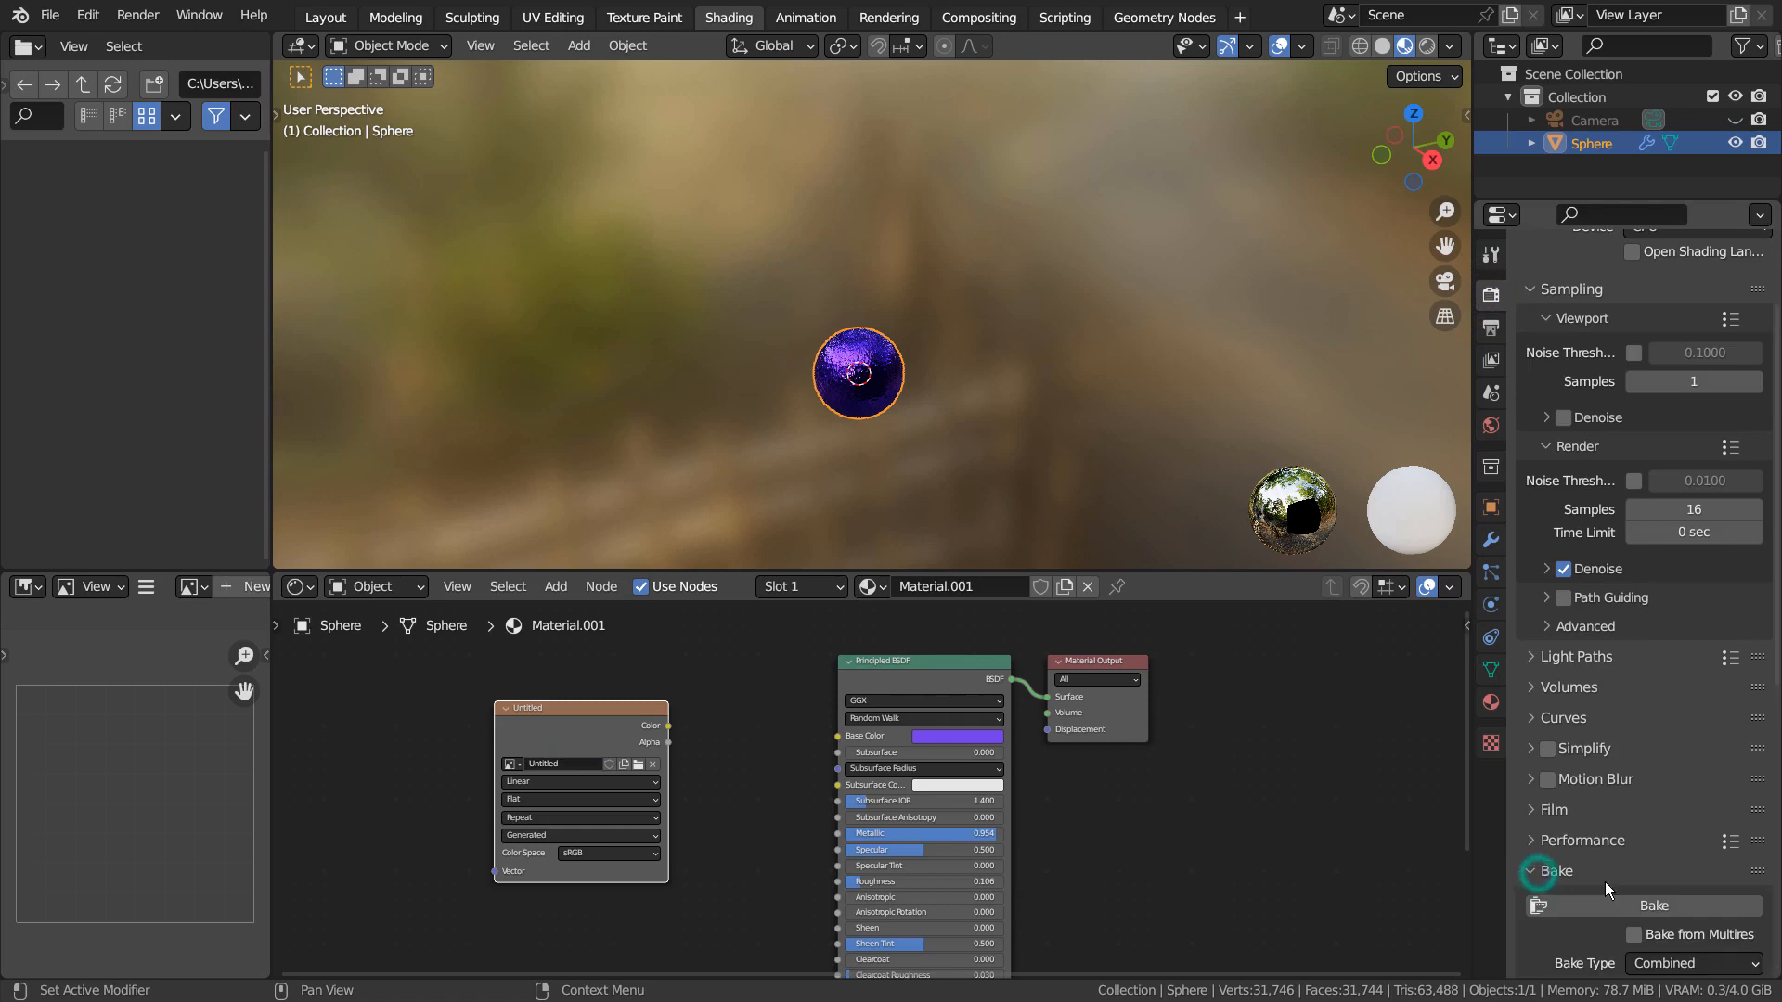
scroll(1541, 896, "down", 4)
left_click(1648, 765)
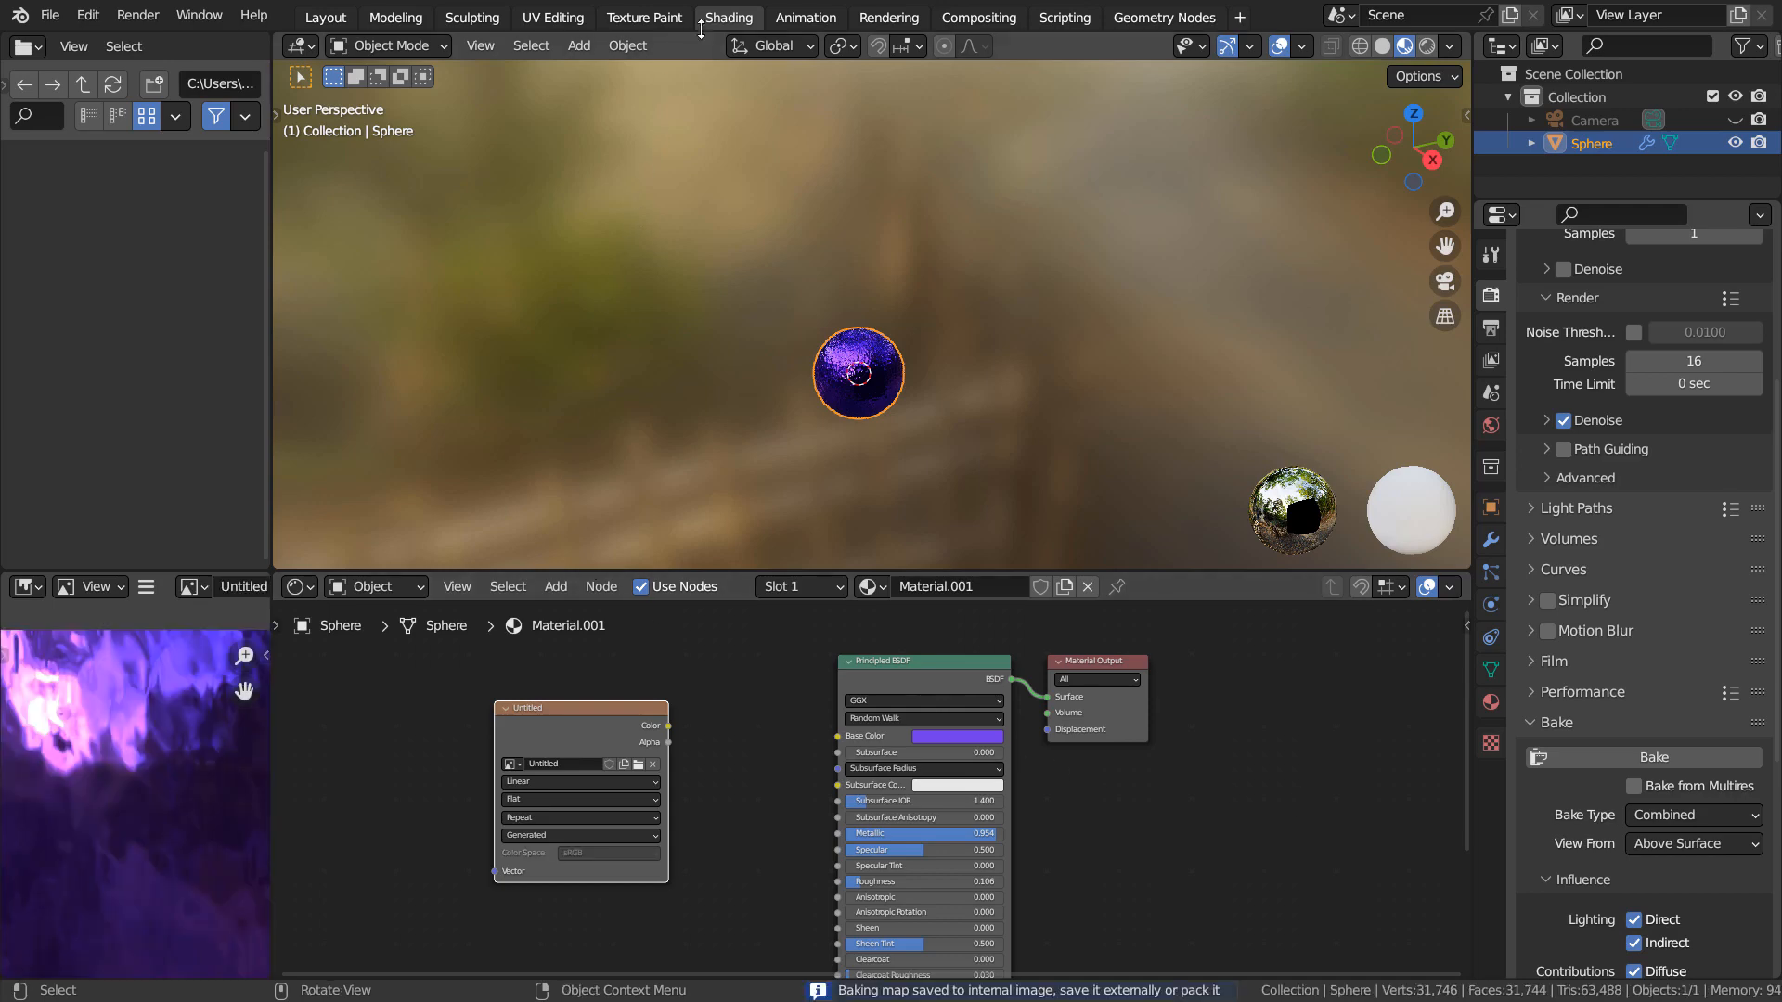
Step: Save the baked image as a PNG file named baked in the bake 2023 folder
left_click(554, 18)
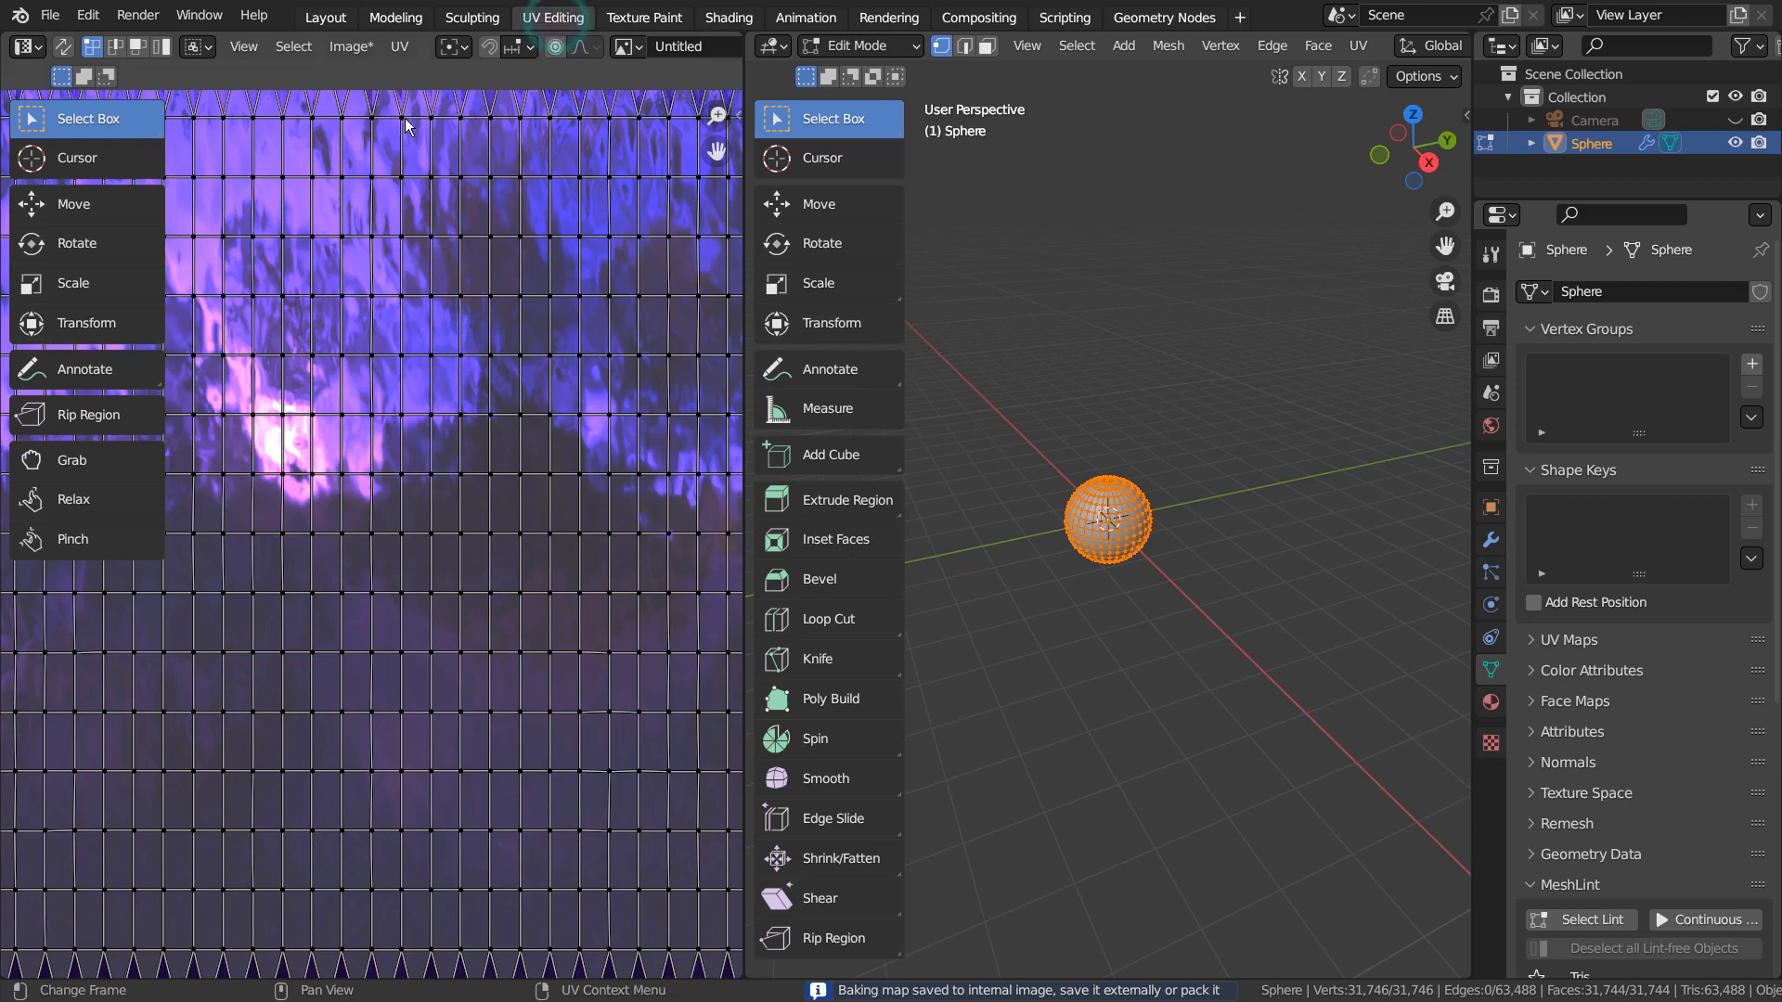
left_click(349, 46)
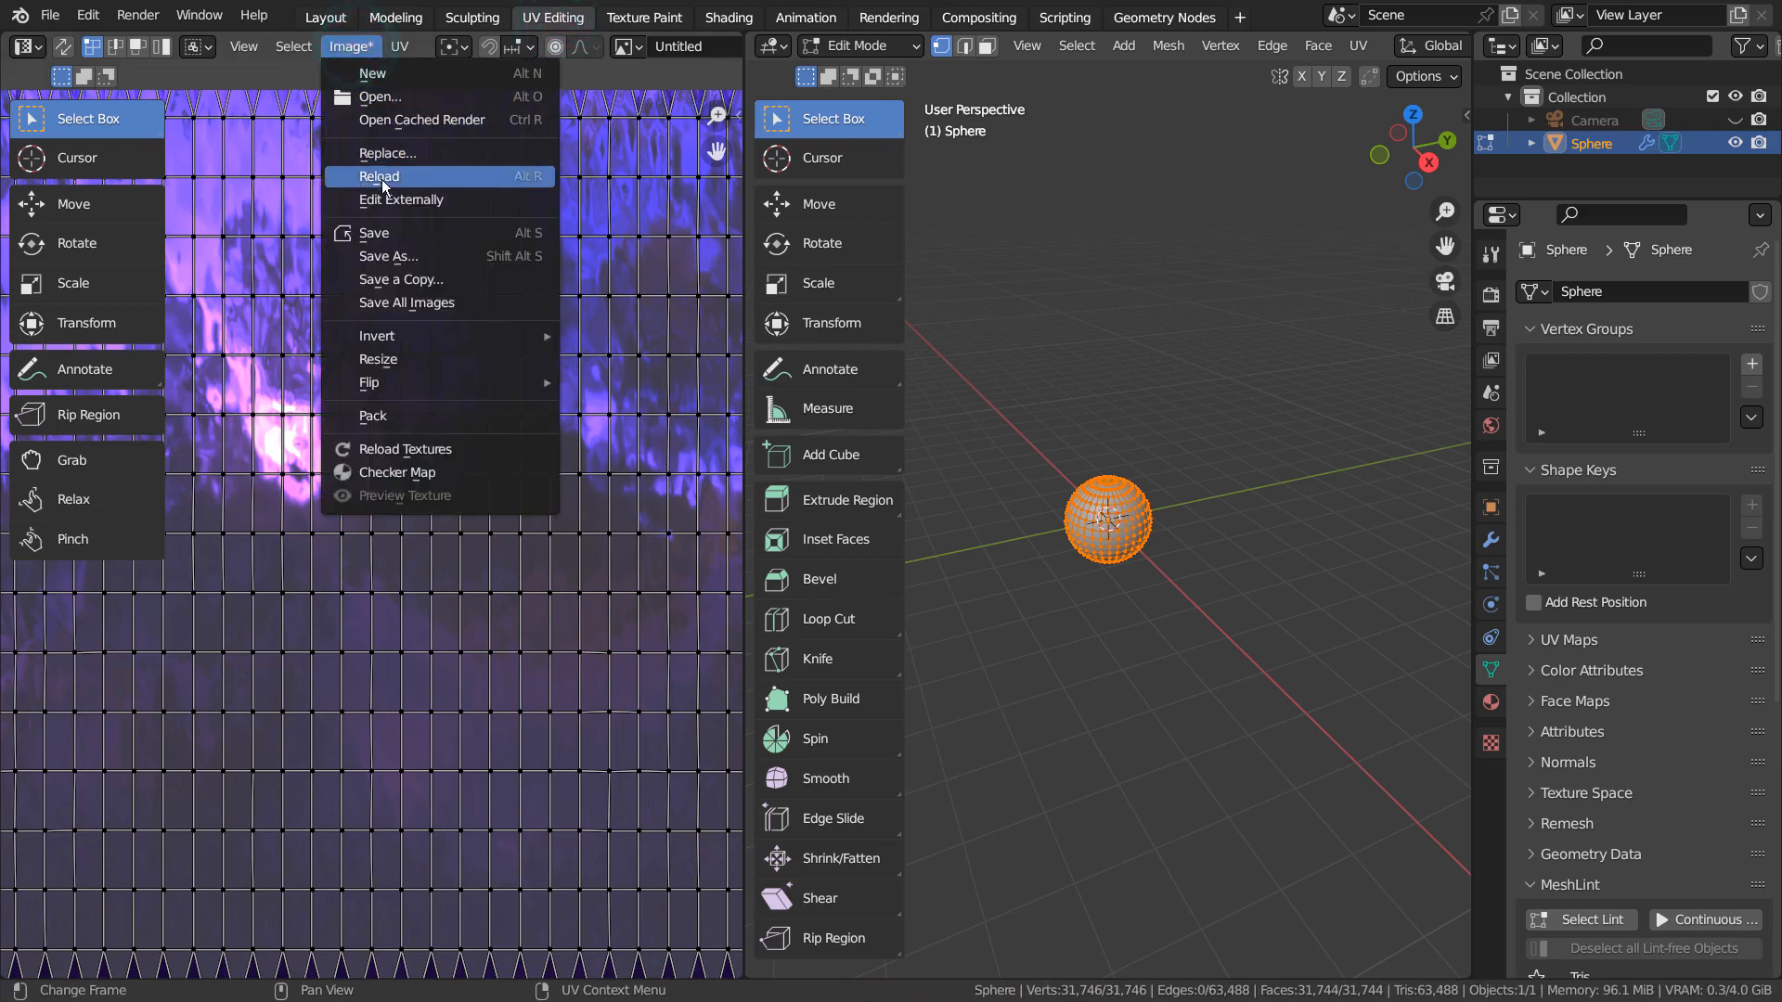
left_click(402, 259)
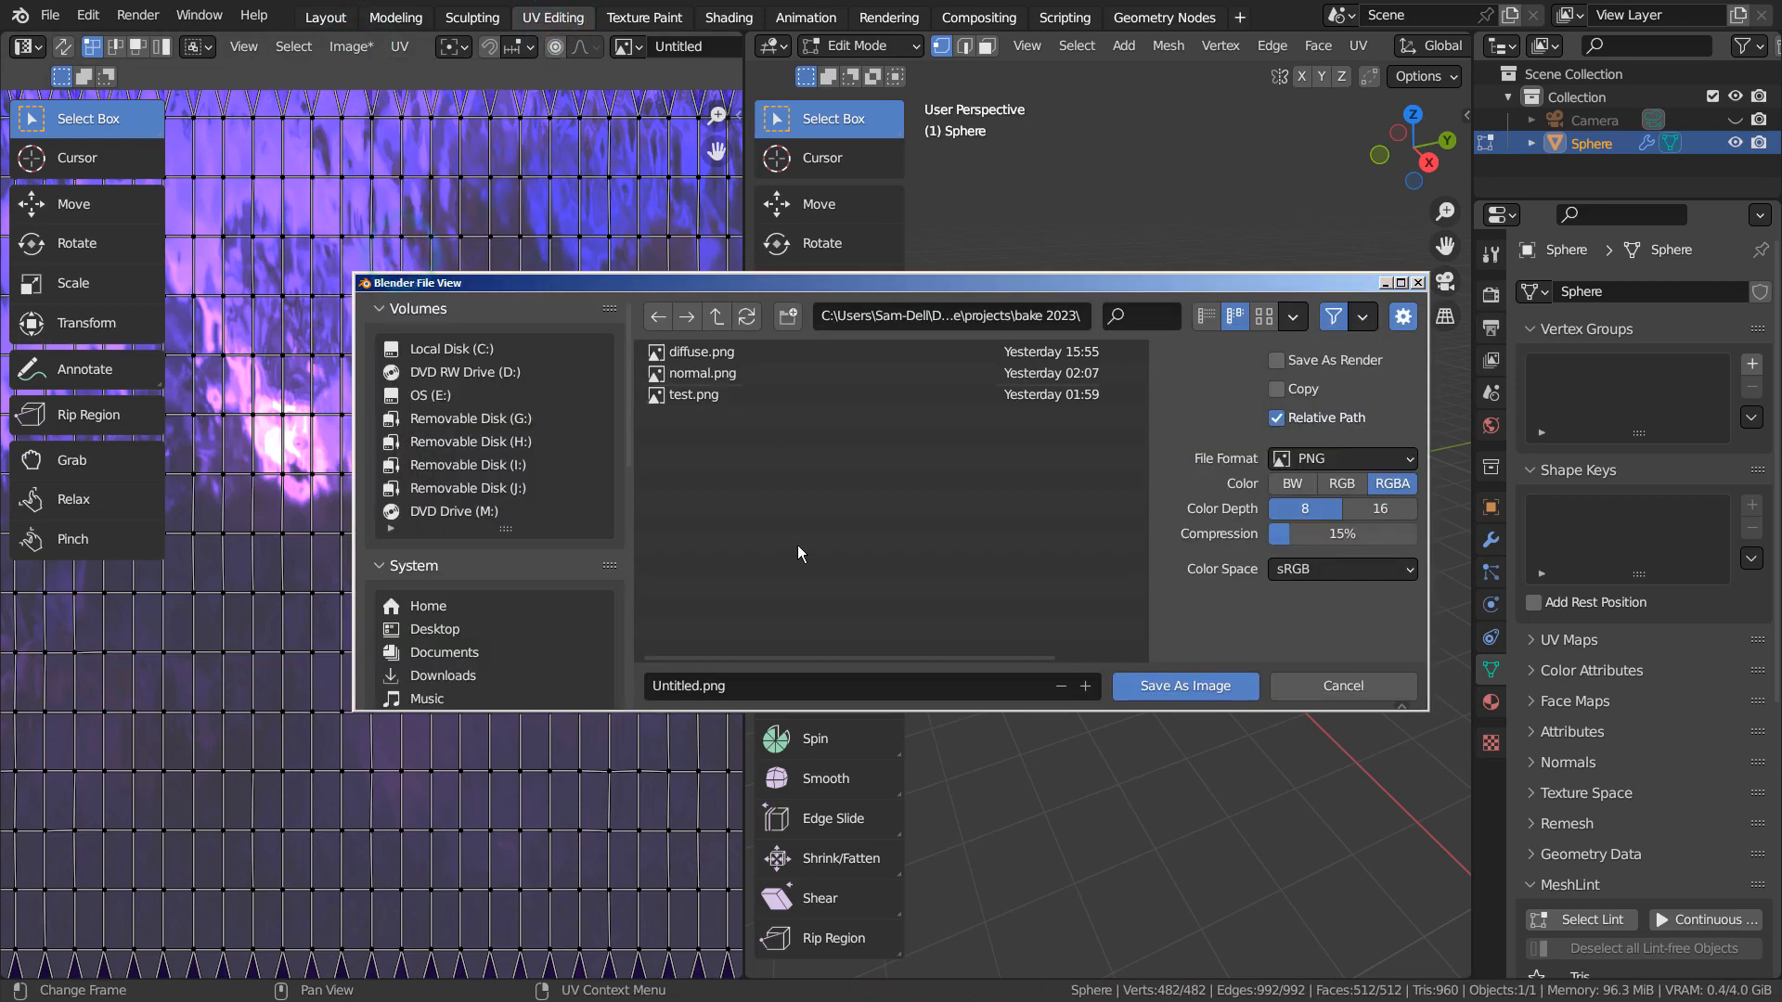
left_click(782, 688)
type("baked")
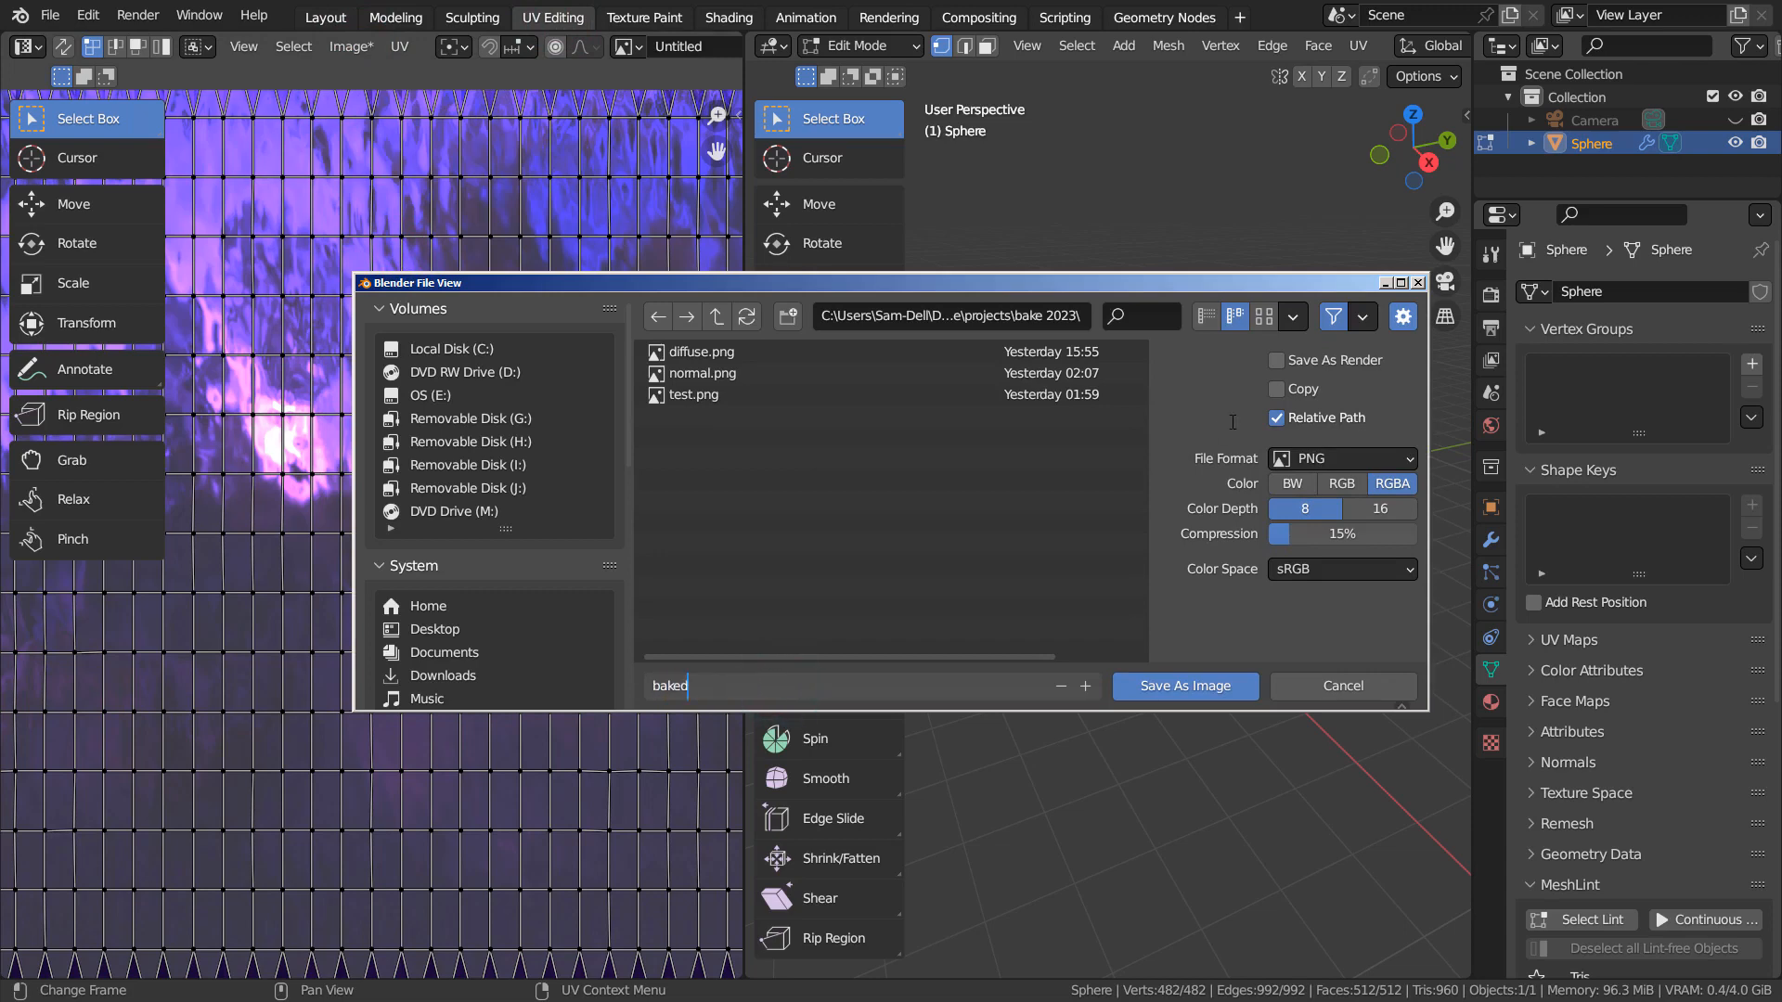
key("Return")
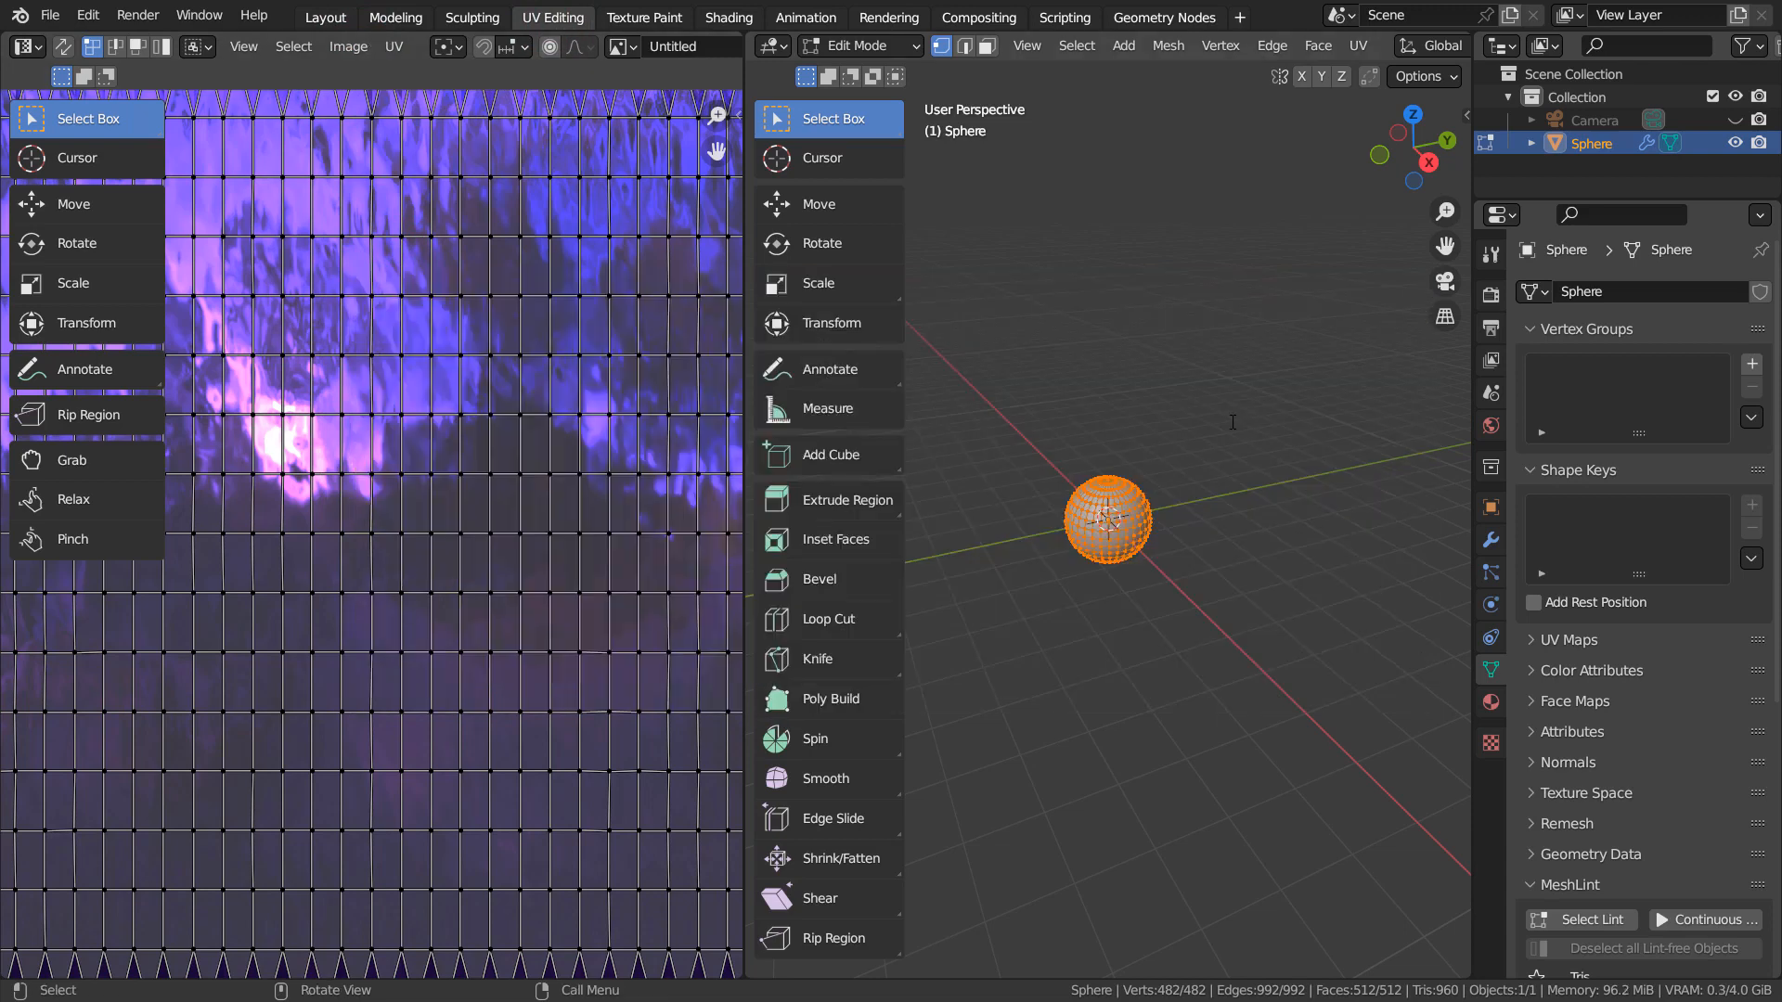
Step: Deselect the sphere and return to the Layout workspace to view it
left_click(733, 18)
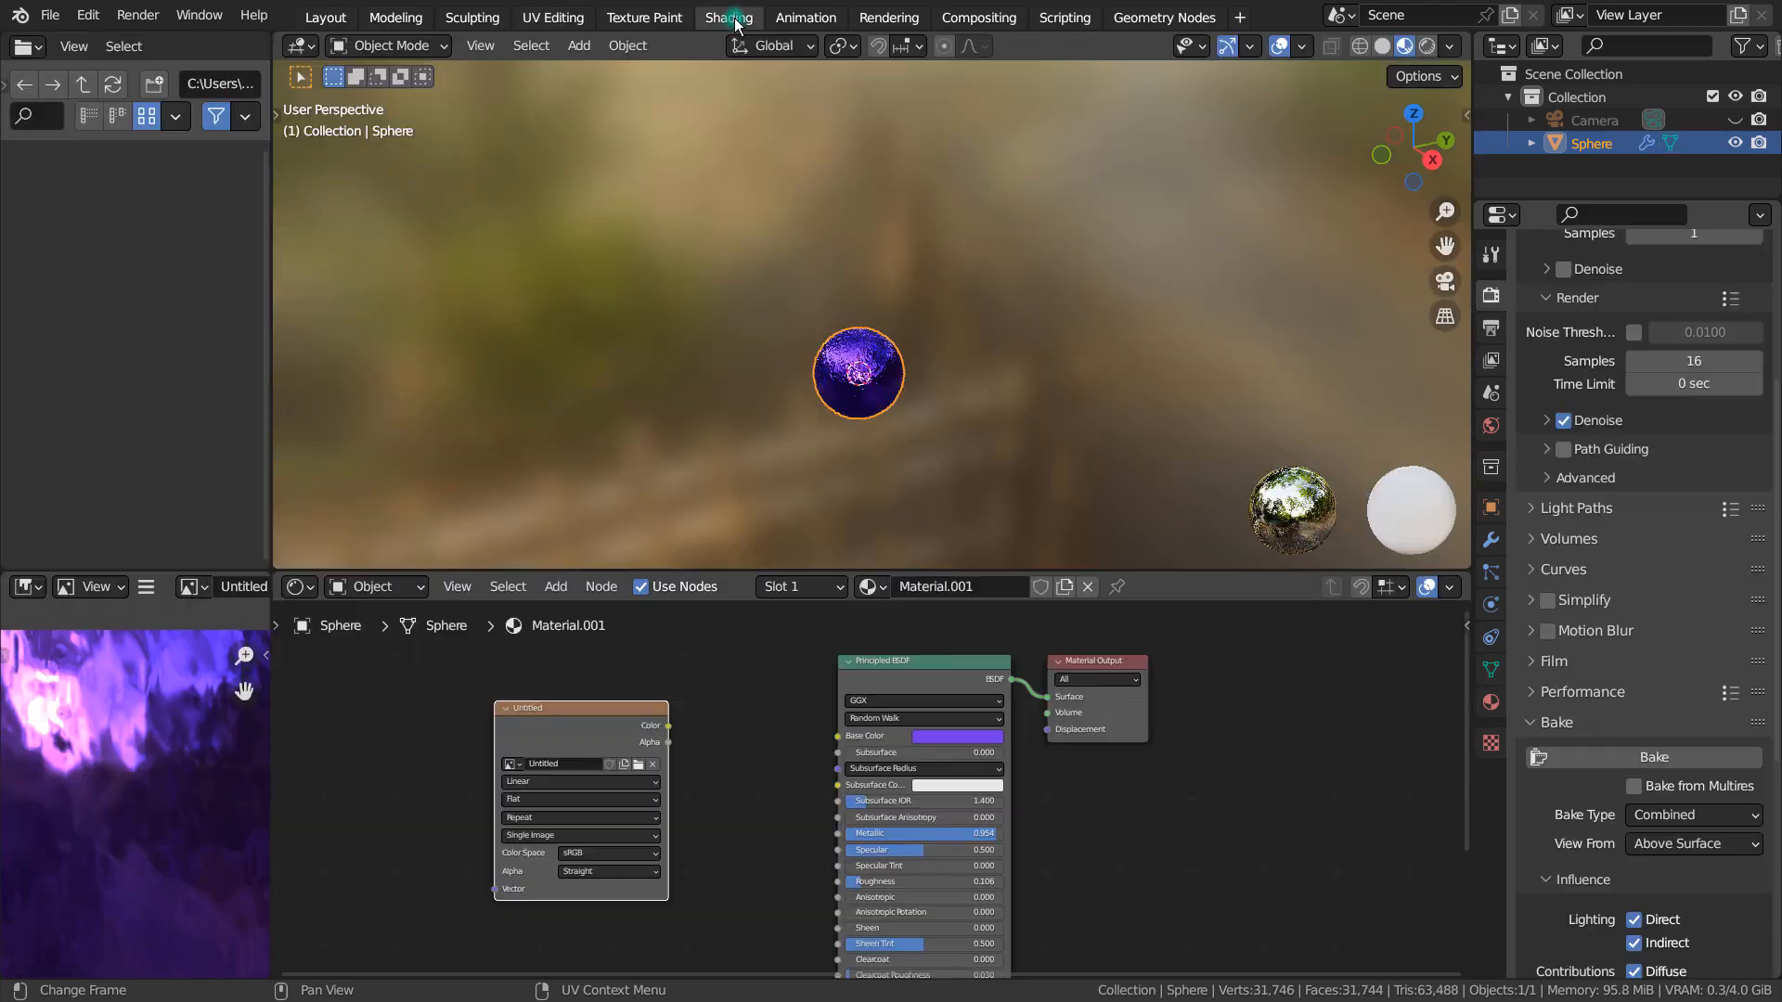
left_click(1023, 375)
left_click(303, 16)
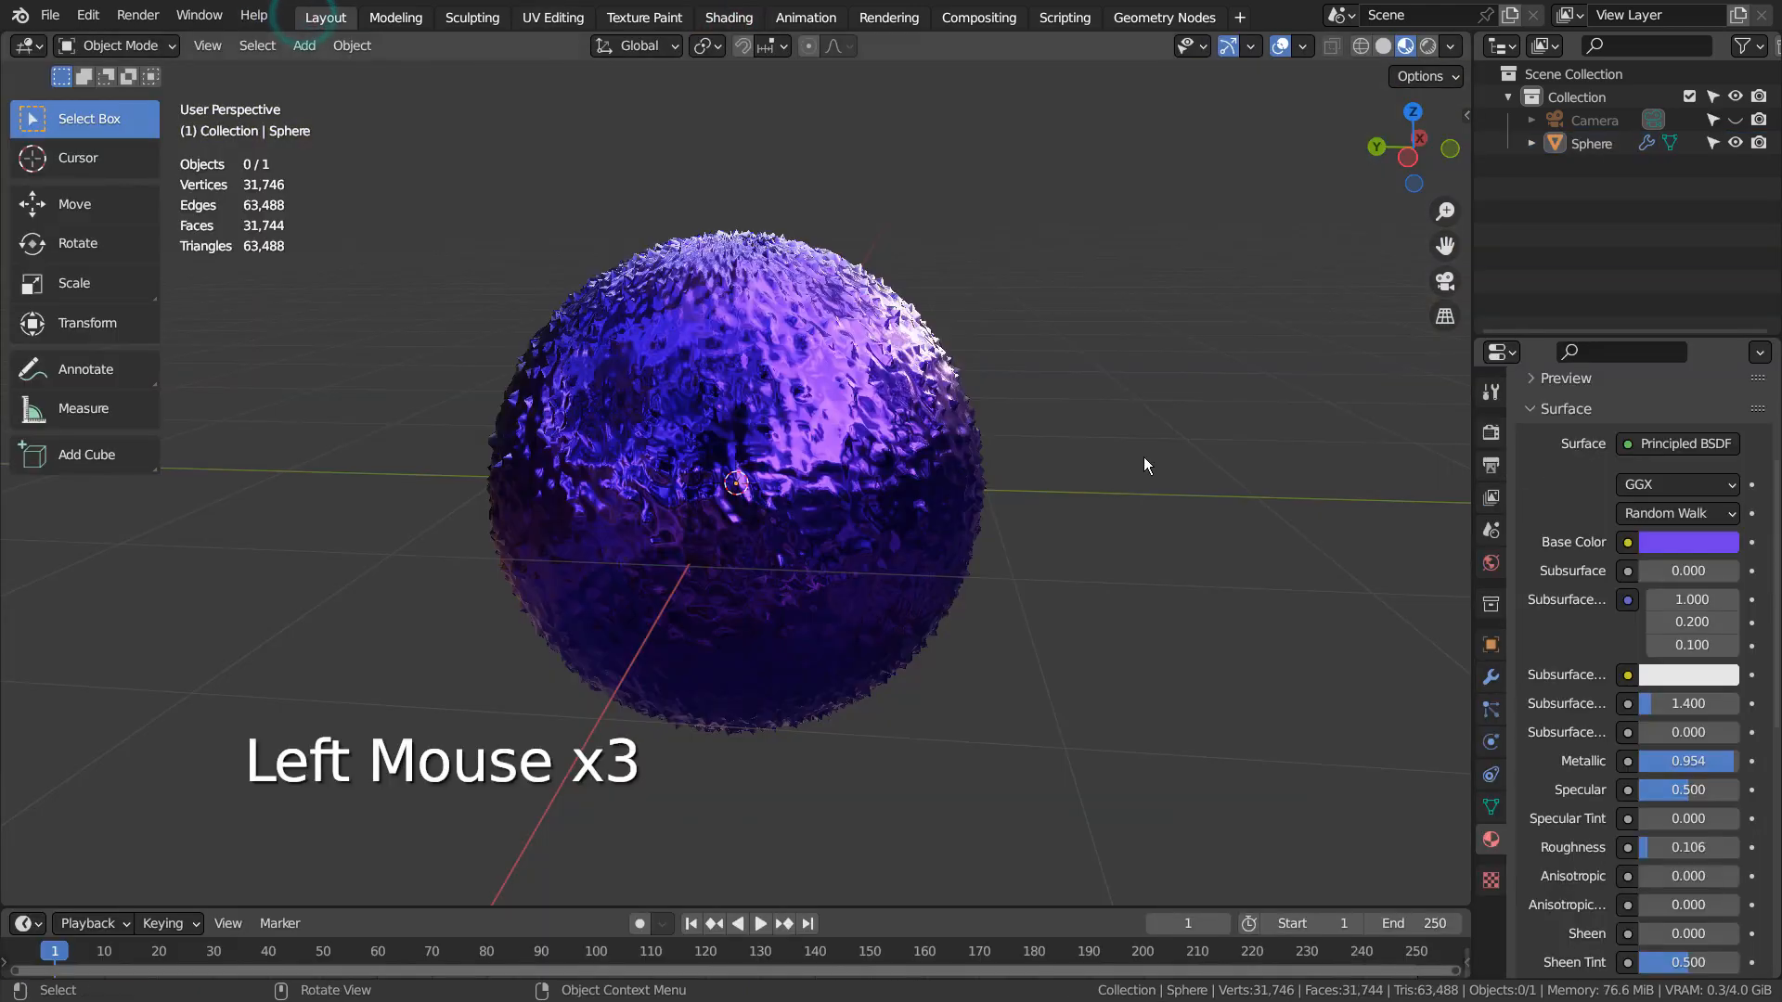
mouse_move(1143, 456)
middle_mouse_down()
mouse_move(1188, 488)
mouse_move(1322, 398)
mouse_move(1119, 431)
mouse_move(1126, 477)
middle_mouse_up()
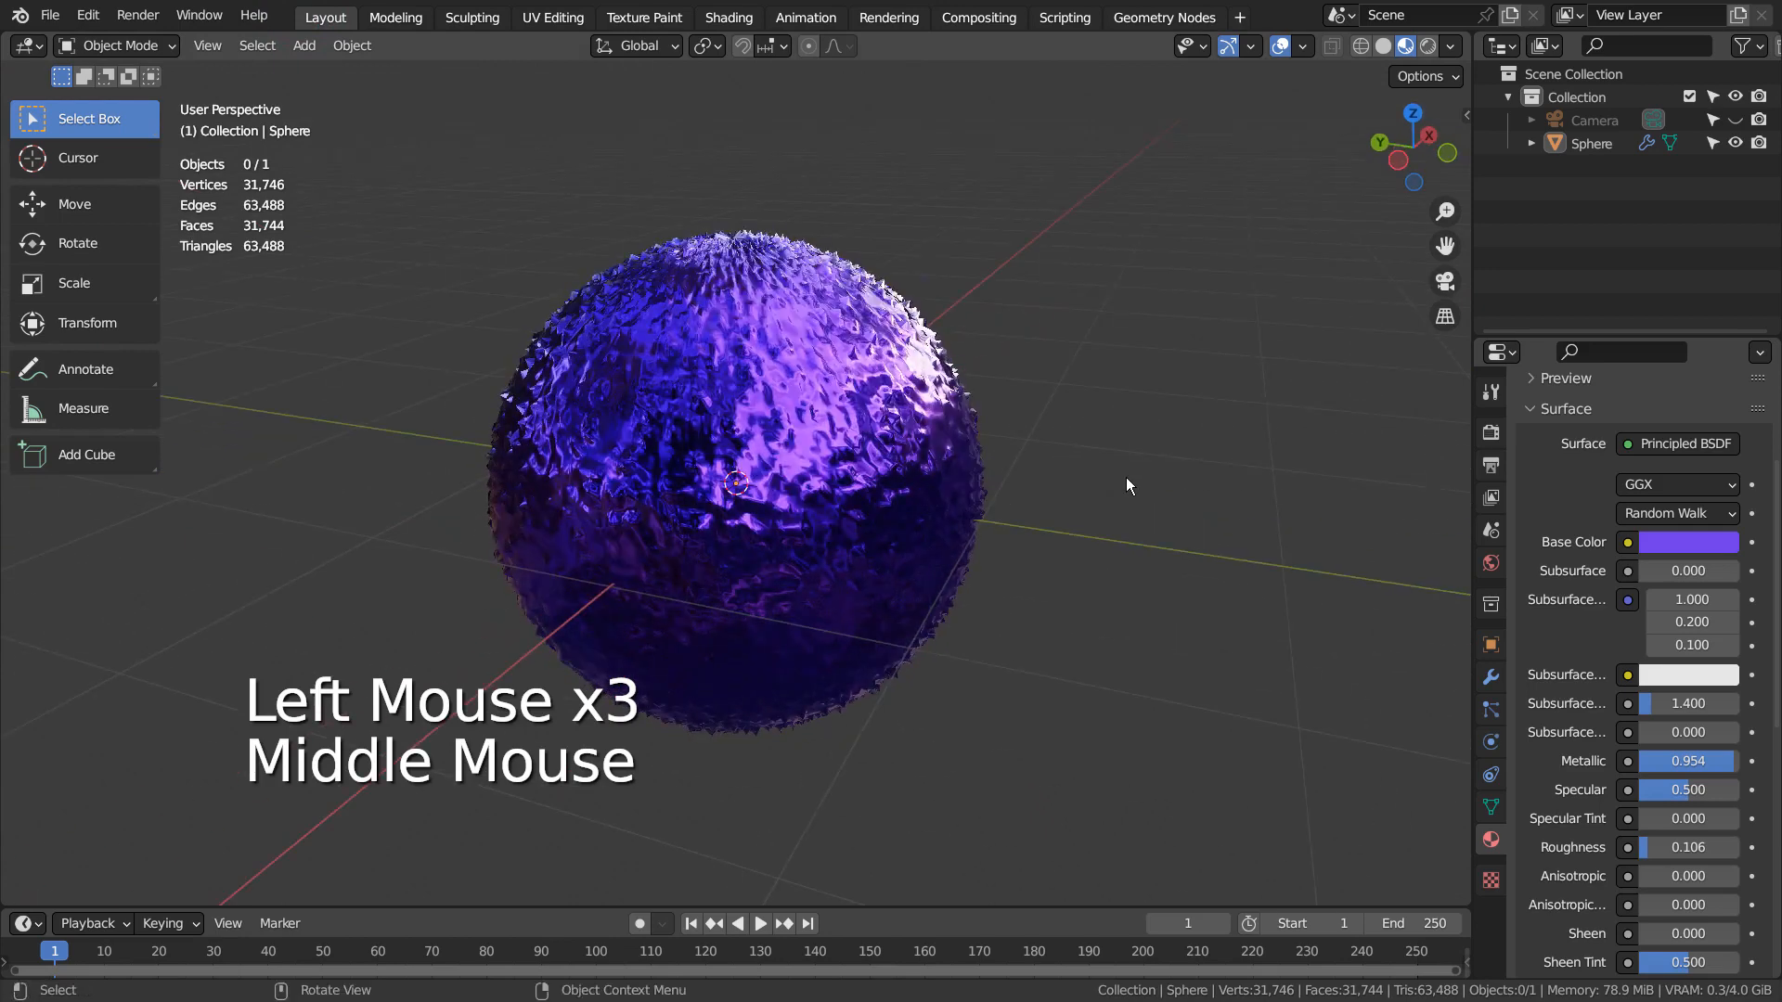
Step: Add a UV sphere and move it along the X axis so it stands beside the displaced sphere
scroll(1017, 481, "down", 2)
left_click(1010, 424)
key("shift+a")
mouse_move(1004, 421)
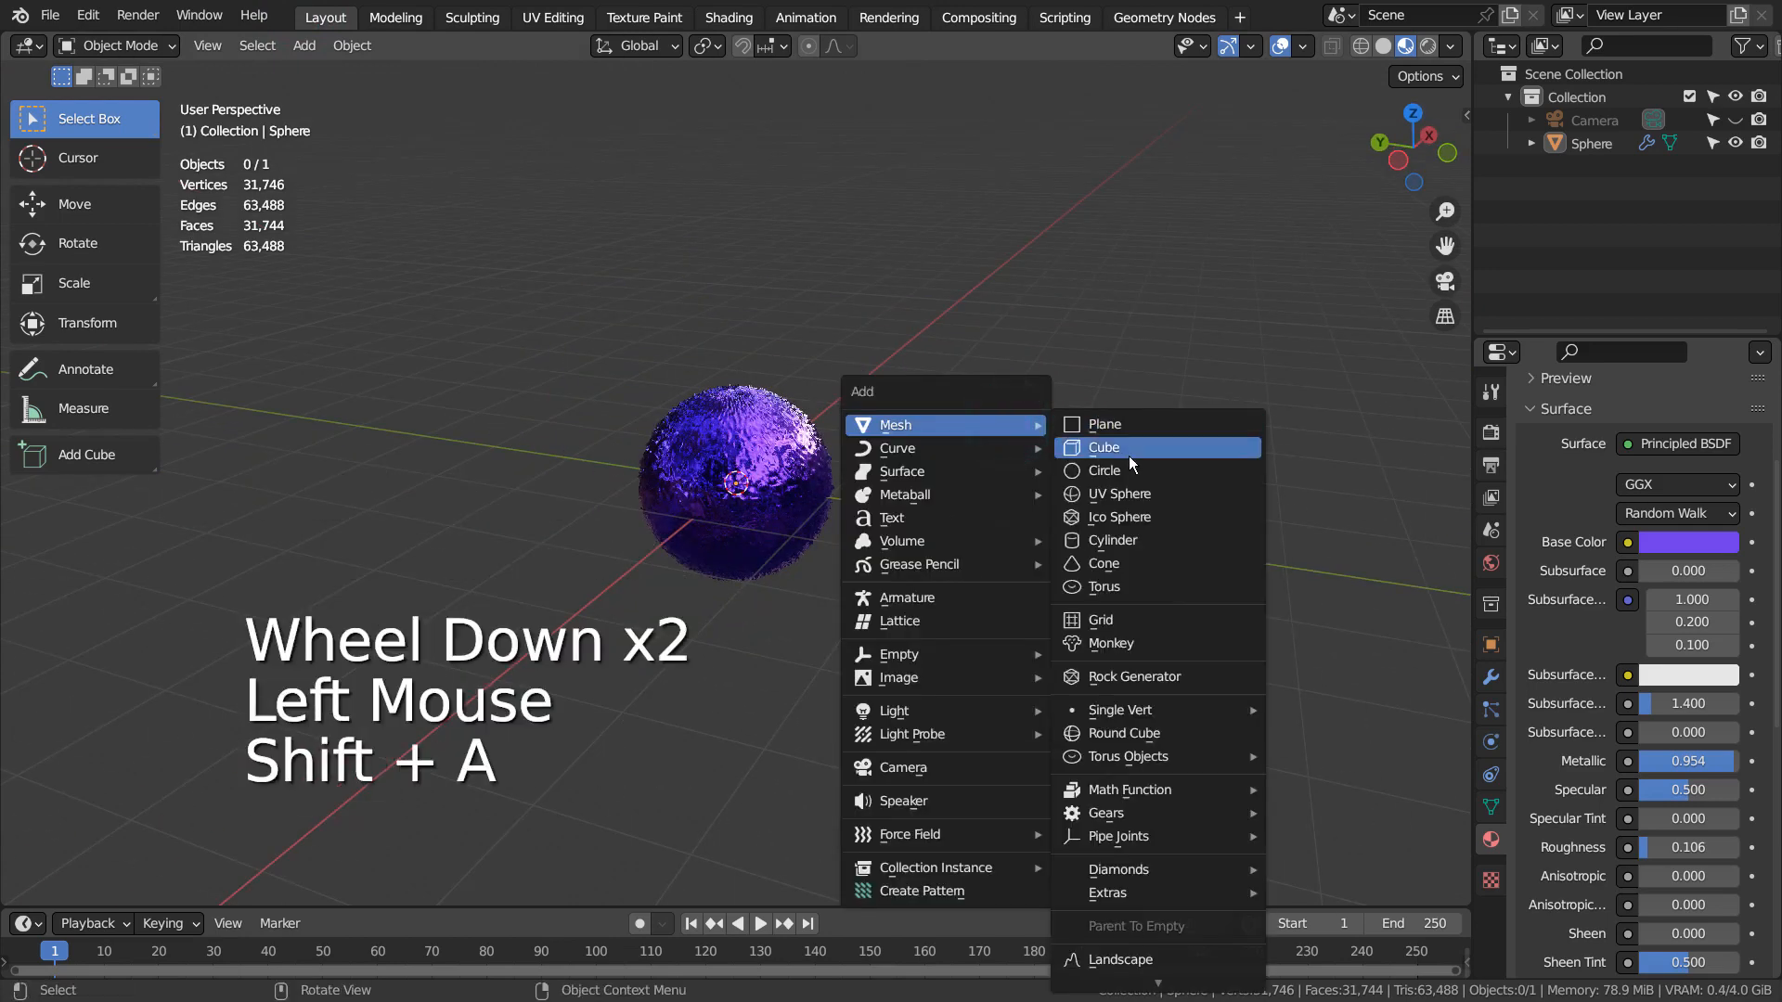
left_click(1130, 493)
key("g")
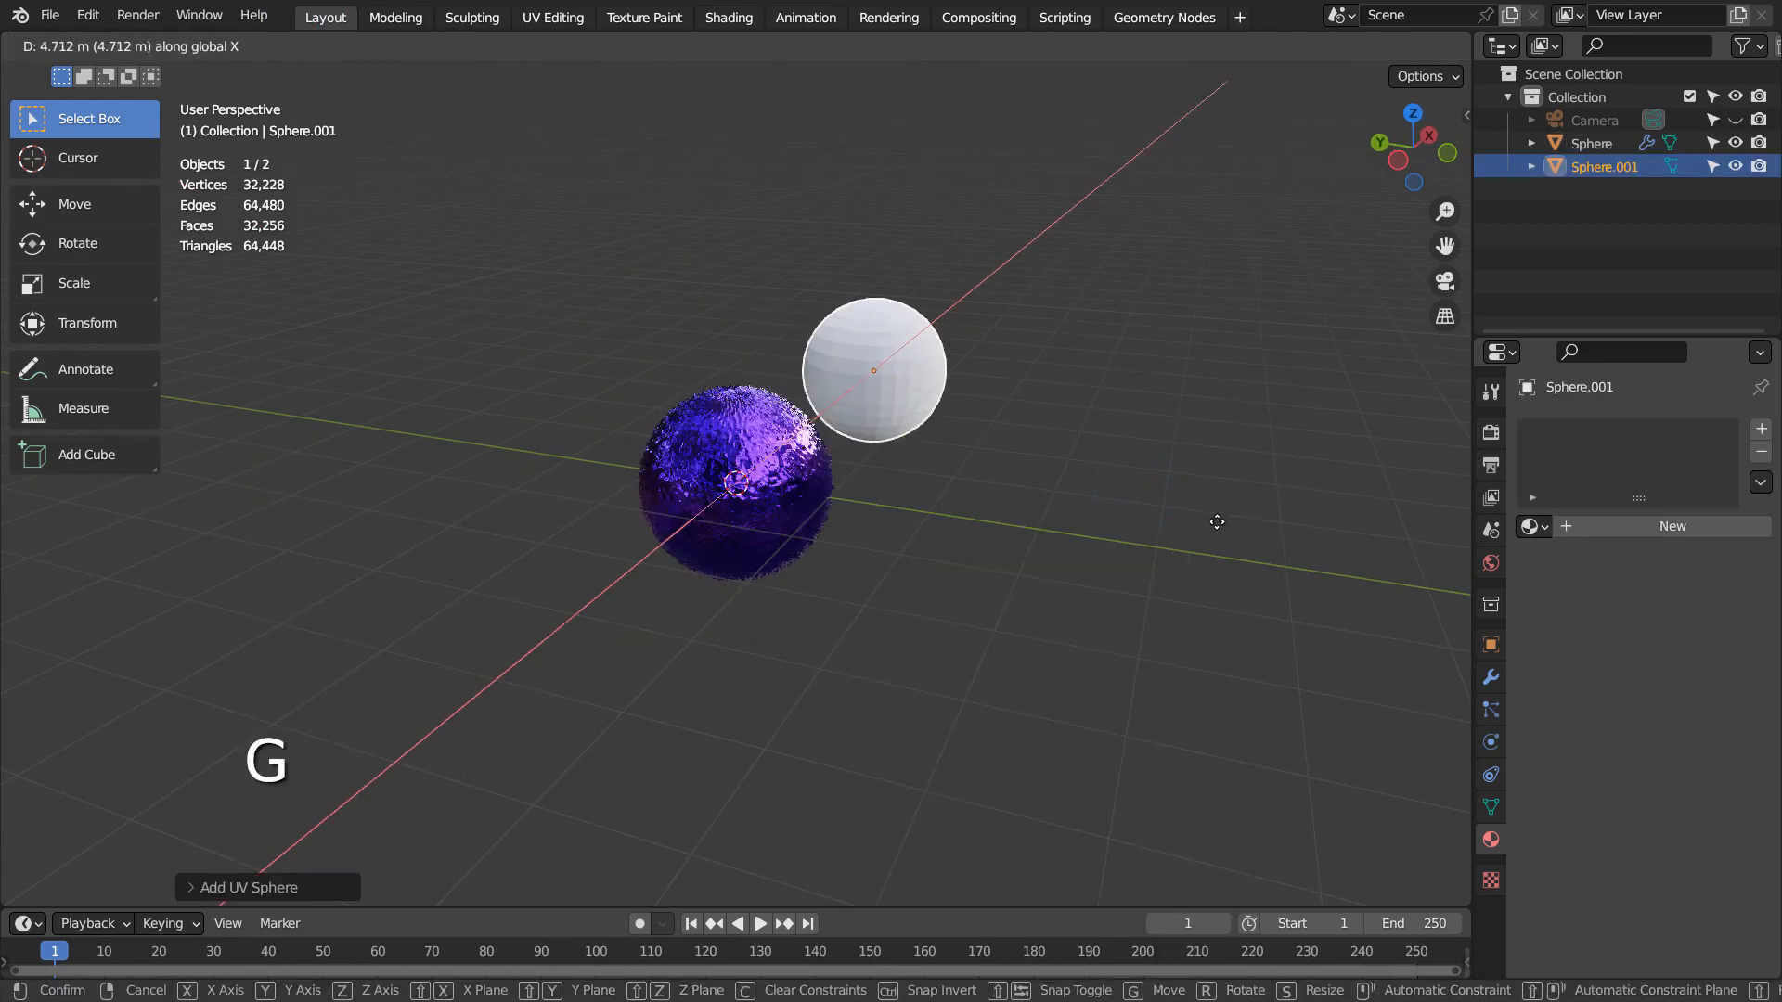
left_click(1166, 532)
middle_click_drag(1165, 533, 959, 545)
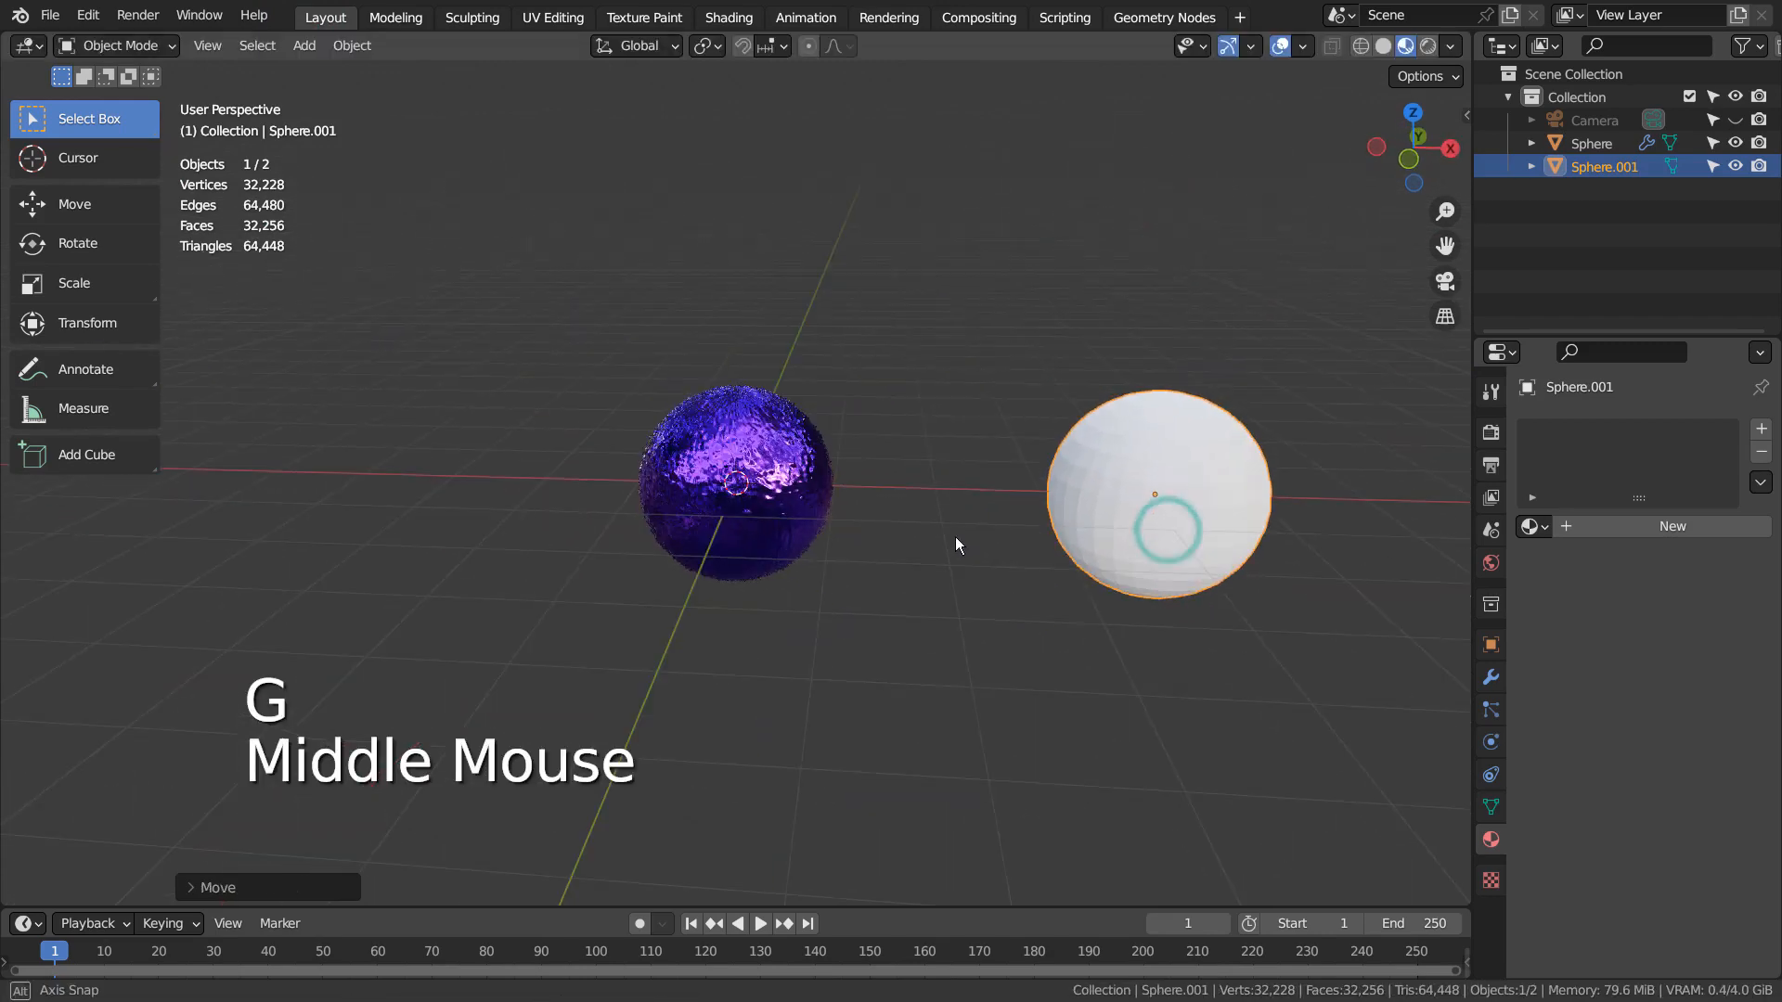
Step: Compare the mesh statistics of the displaced sphere and the new plain sphere, using Edit Mode for the plain one
left_click(647, 457)
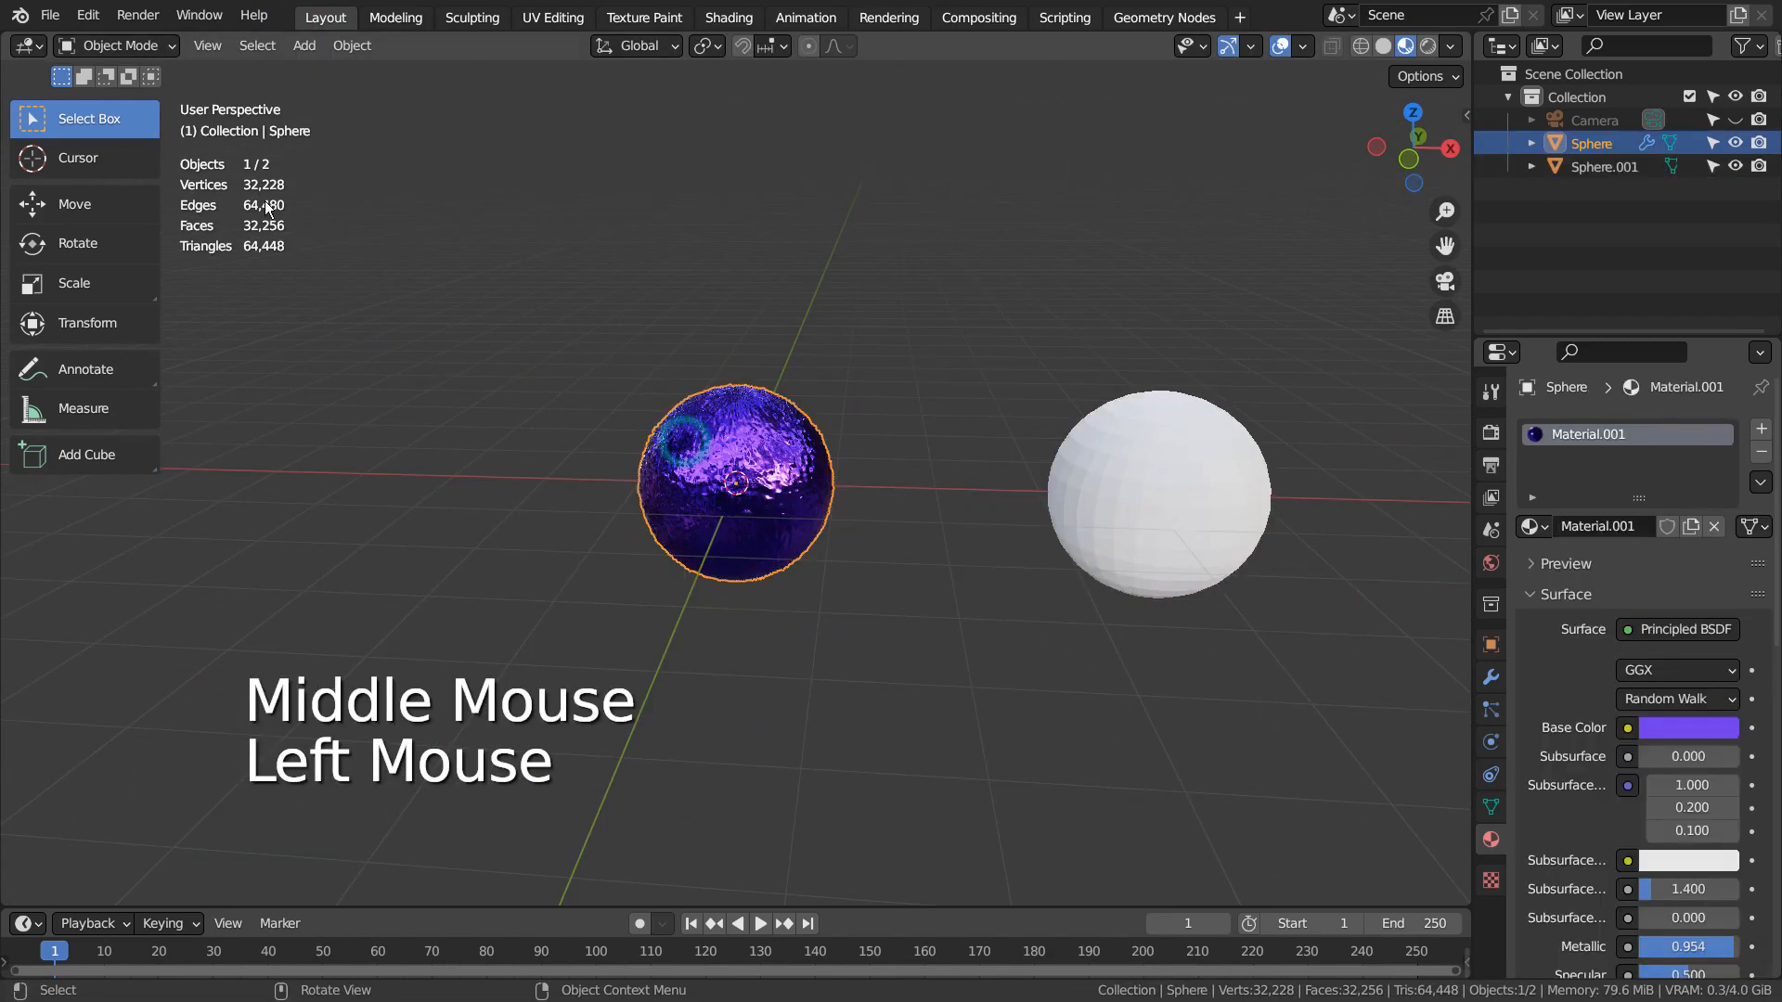
left_click(1155, 477)
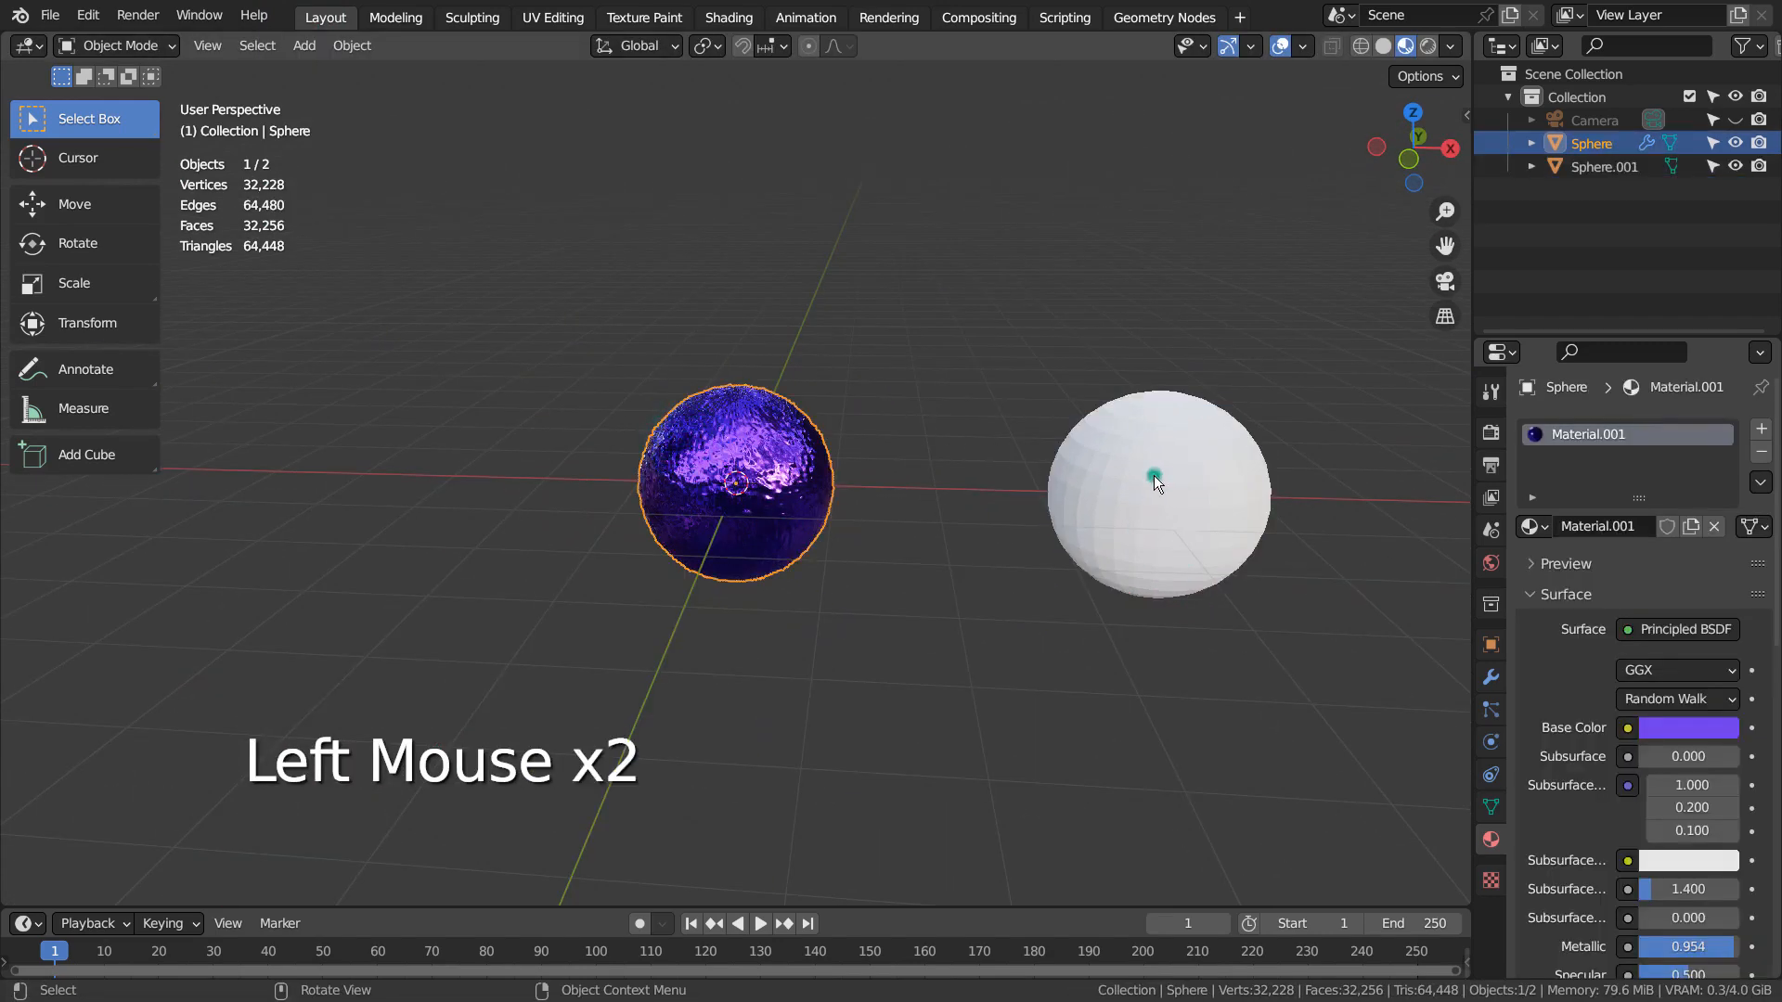
left_click(1052, 366)
left_click(1159, 454)
key("Tab")
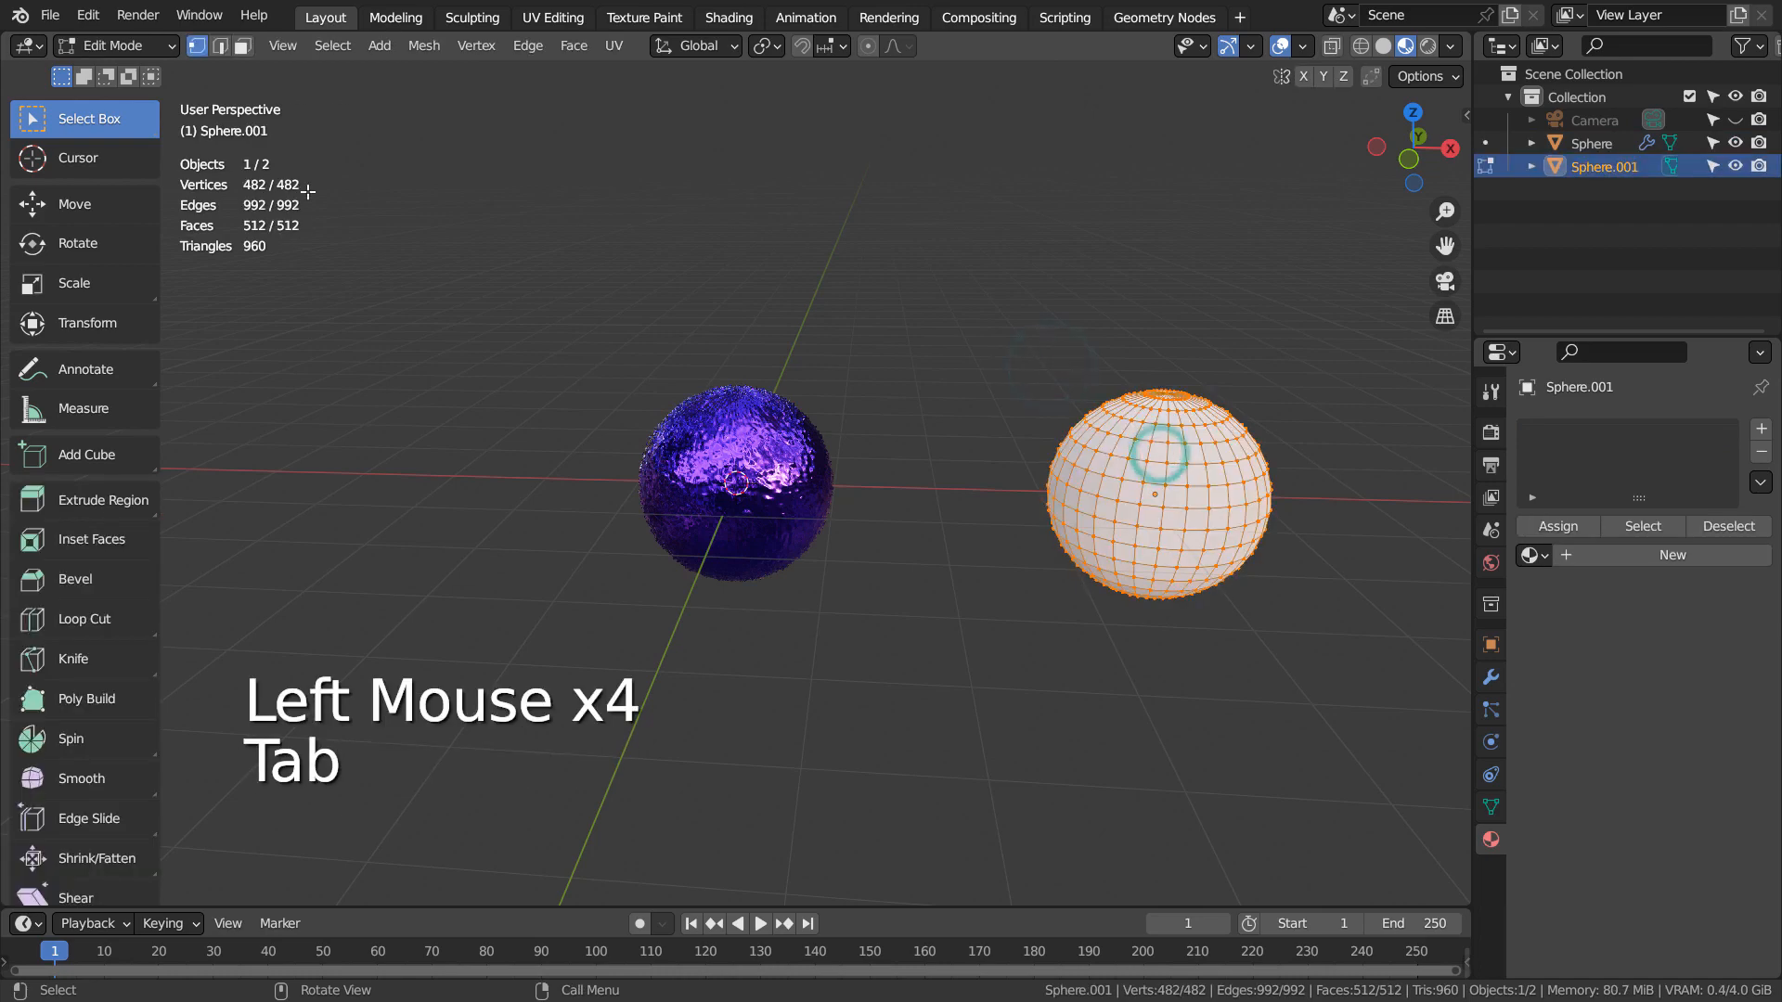
key("Tab")
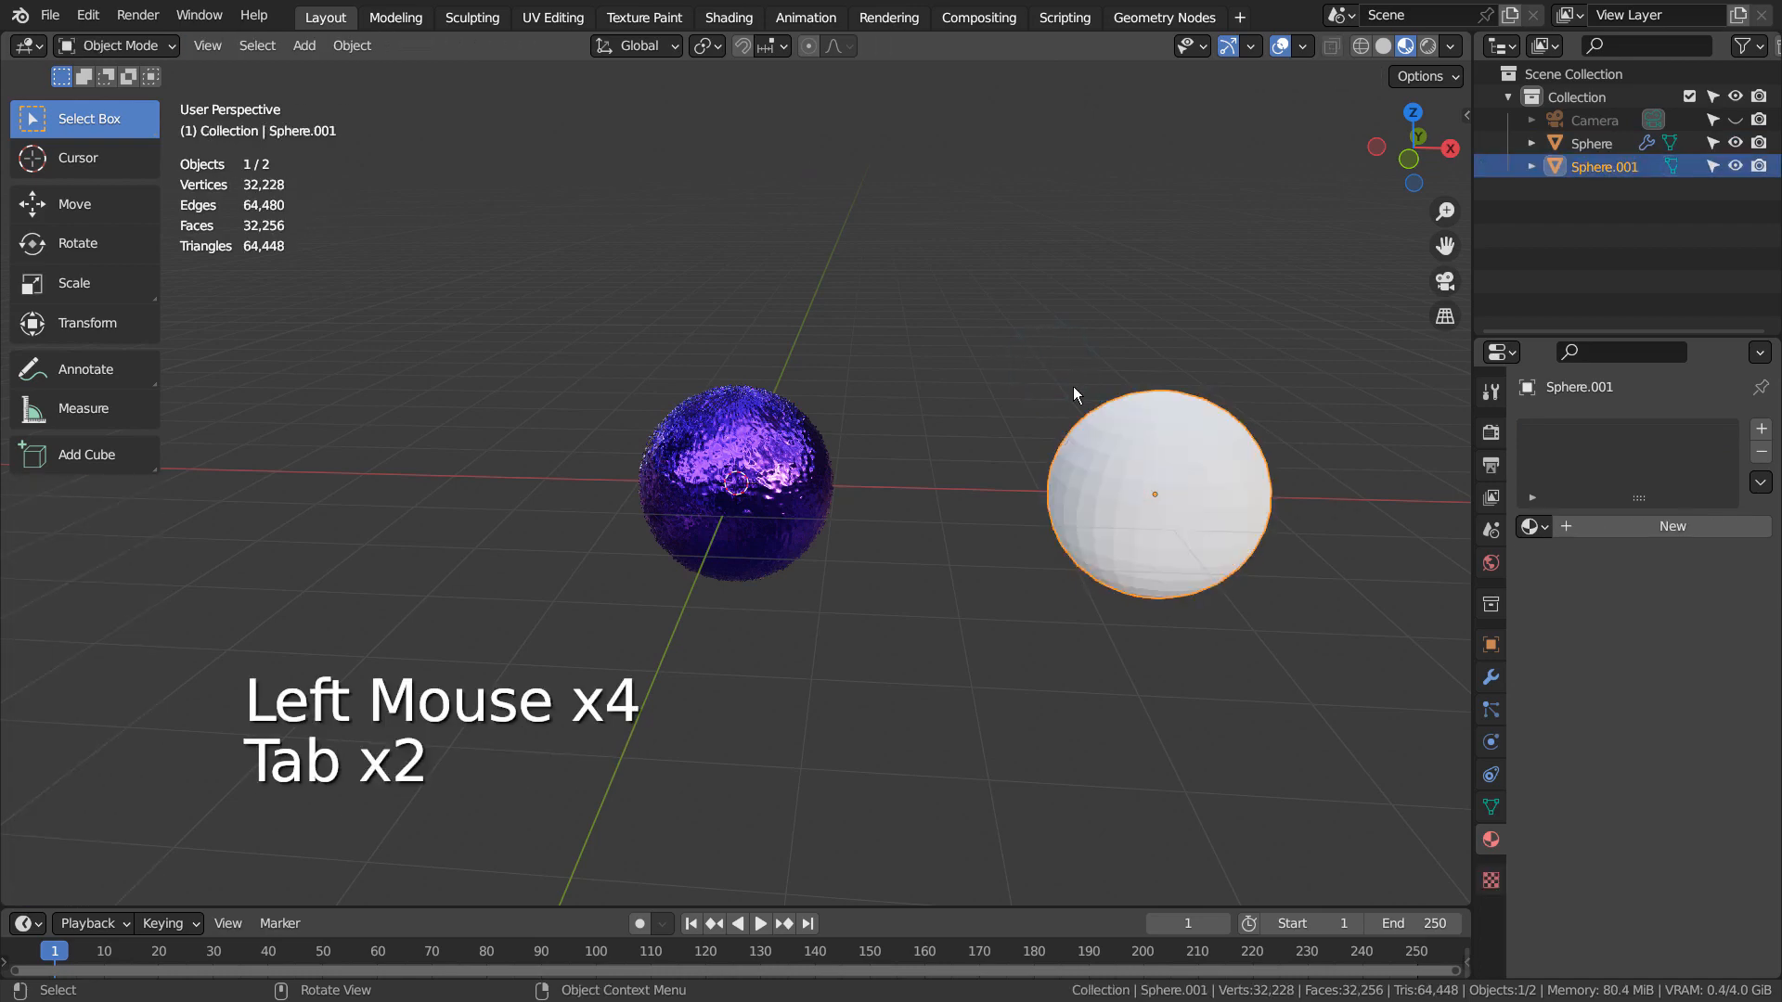
middle_click_drag(1172, 464, 878, 514, "shift")
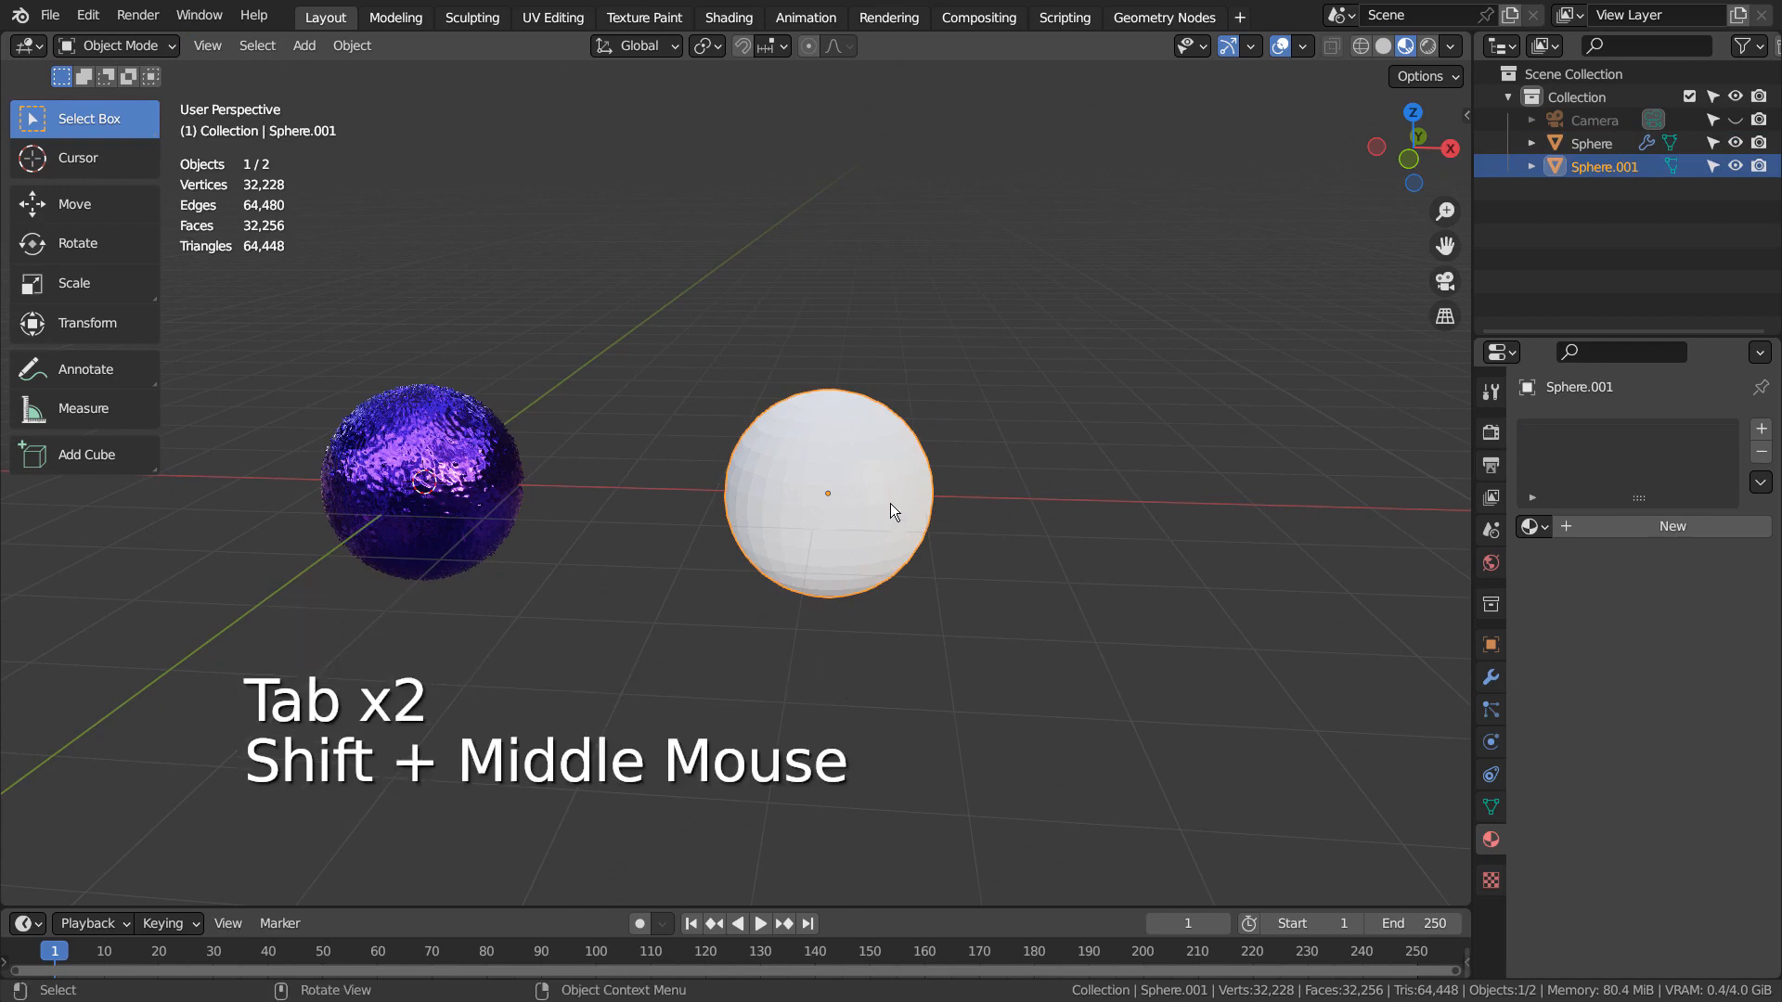
Step: In the Shading workspace, give the plain sphere a new material and attach an Image Texture with mapping nodes to its Principled BSDF
left_click(728, 17)
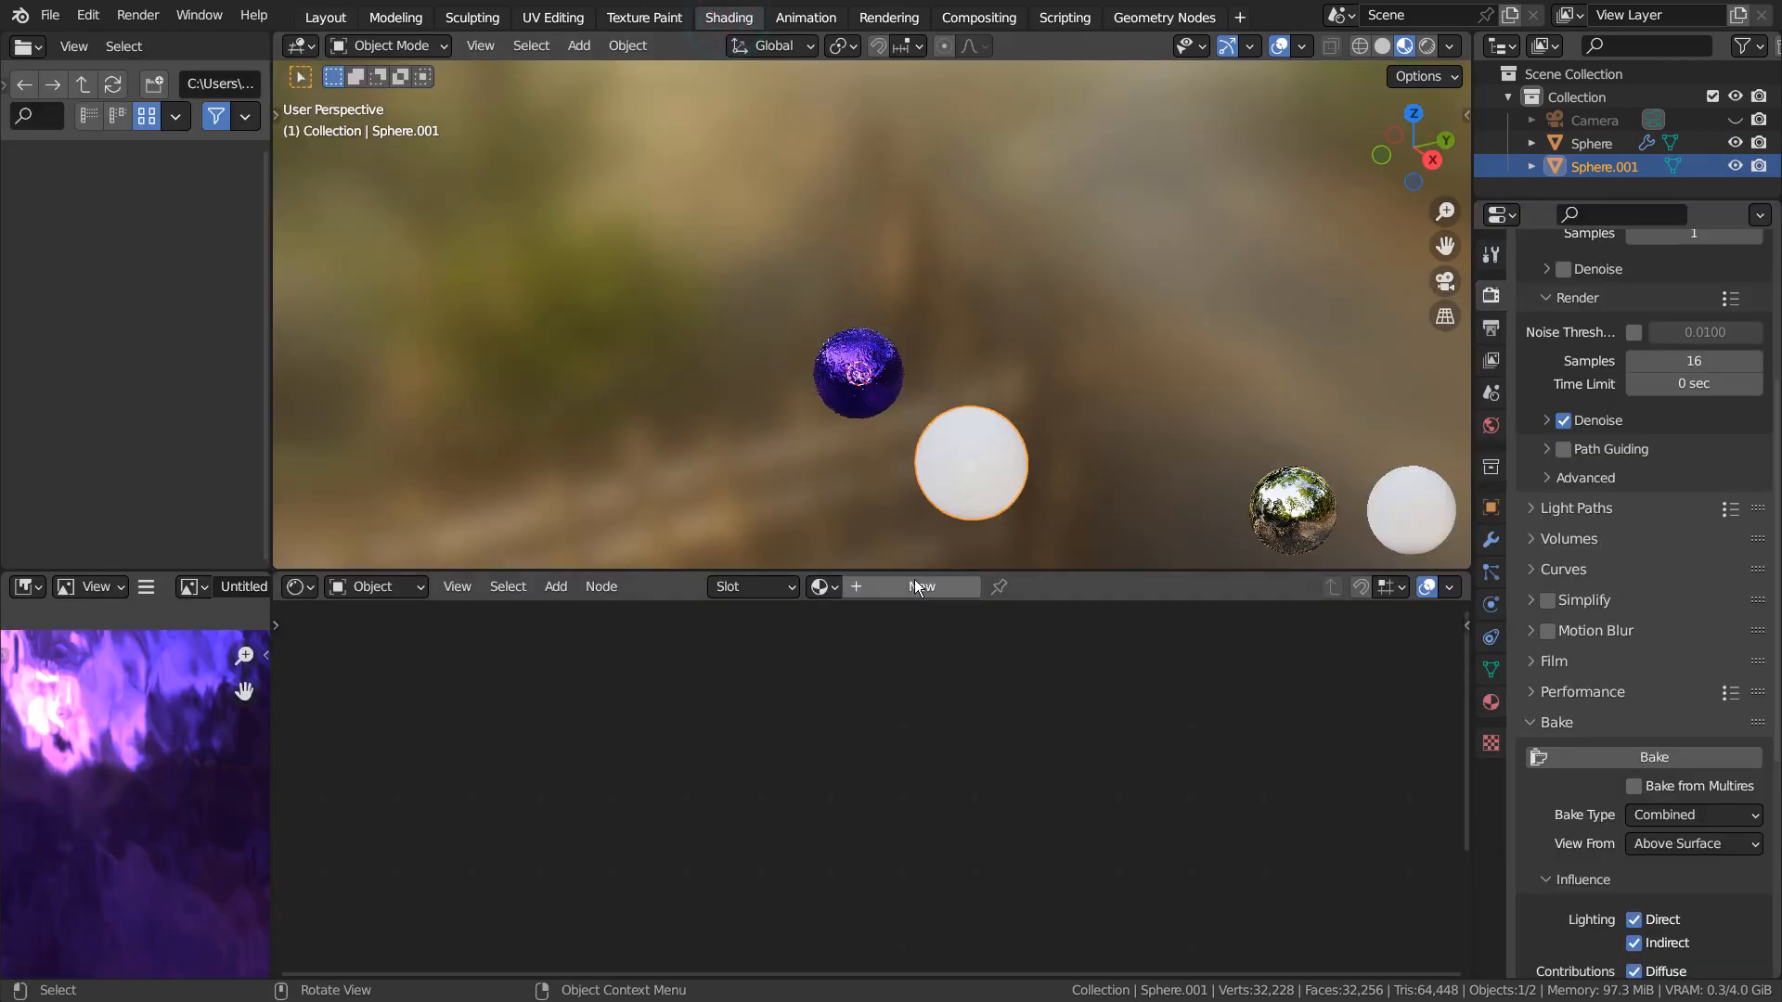
key("shift+a")
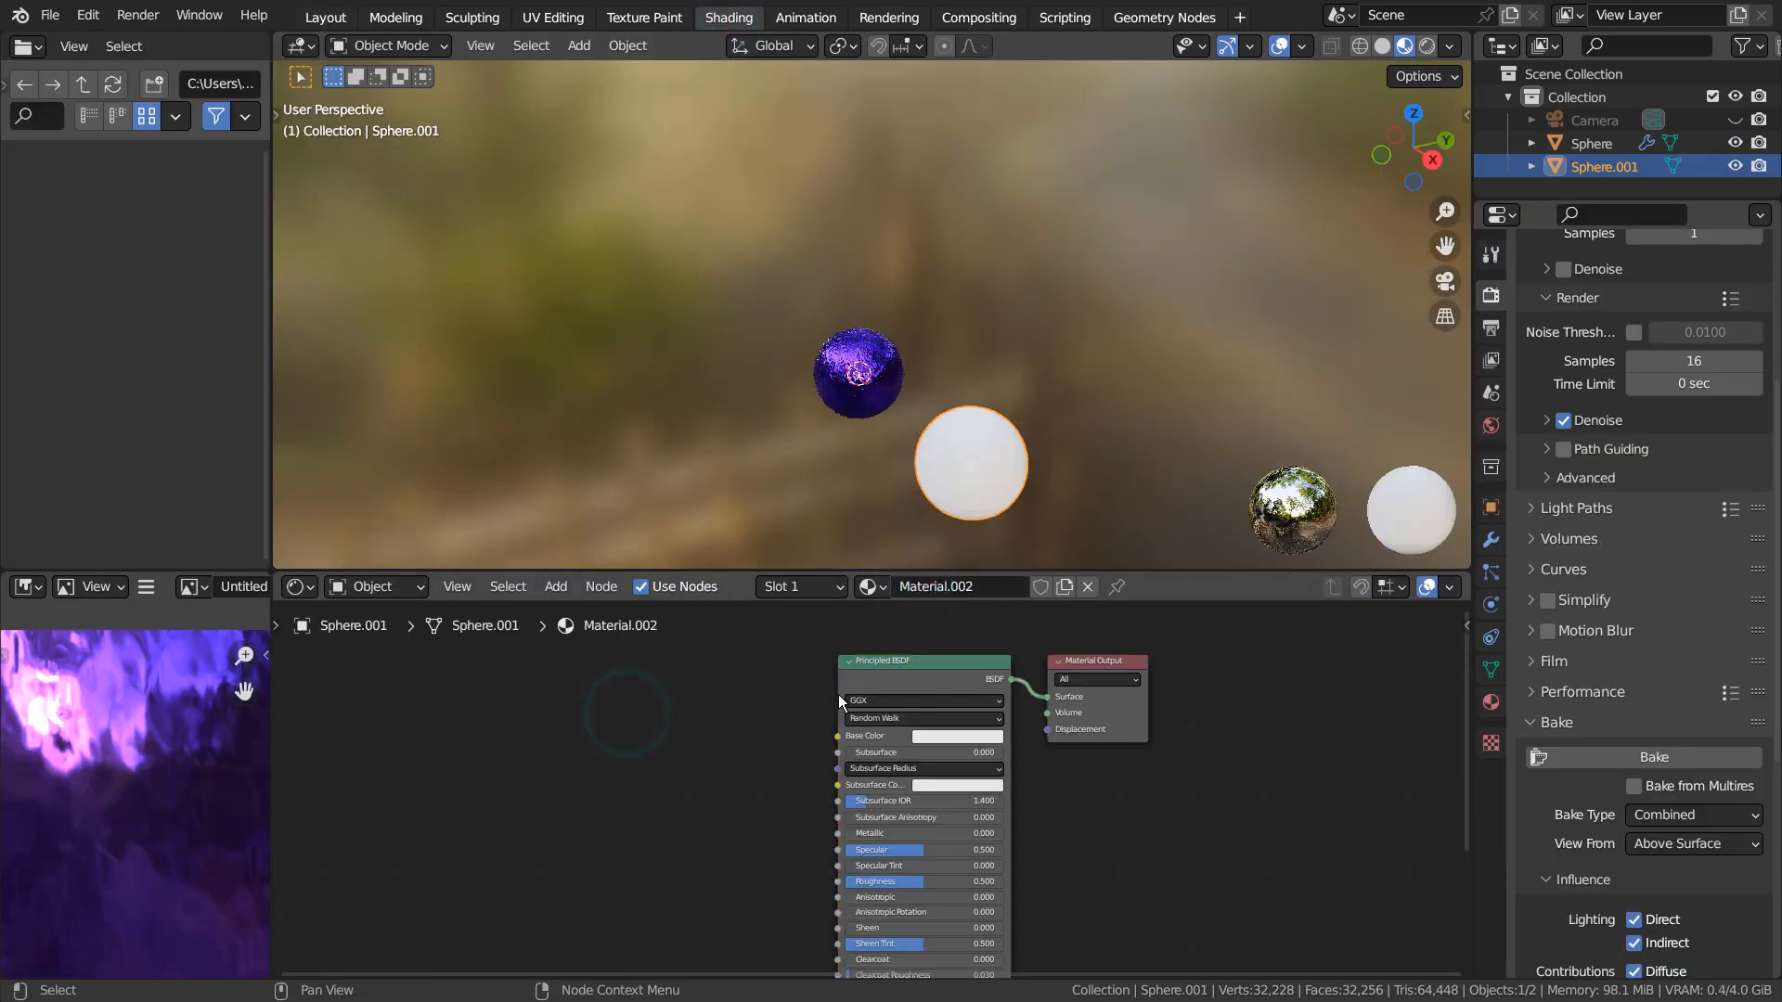
left_click(878, 678)
key("ctrl+t")
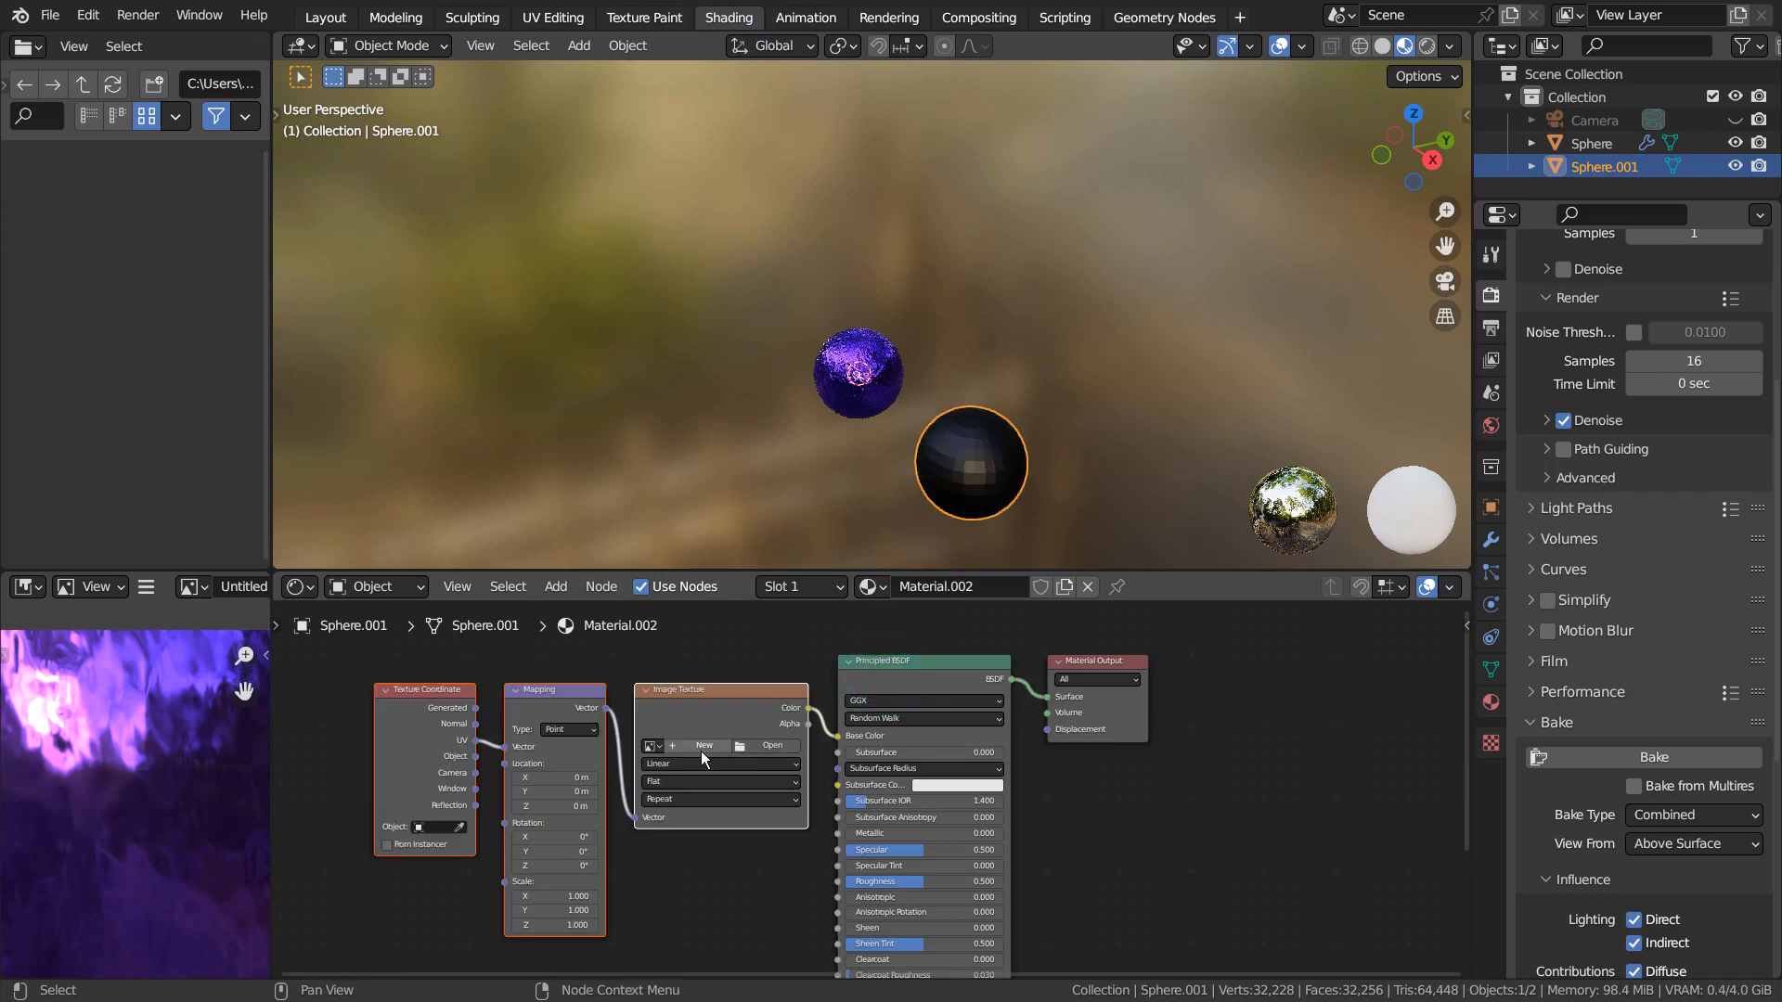
Step: Load baked.png from the bake 2023 folder into the plain sphere's Image Texture node
left_click(767, 745)
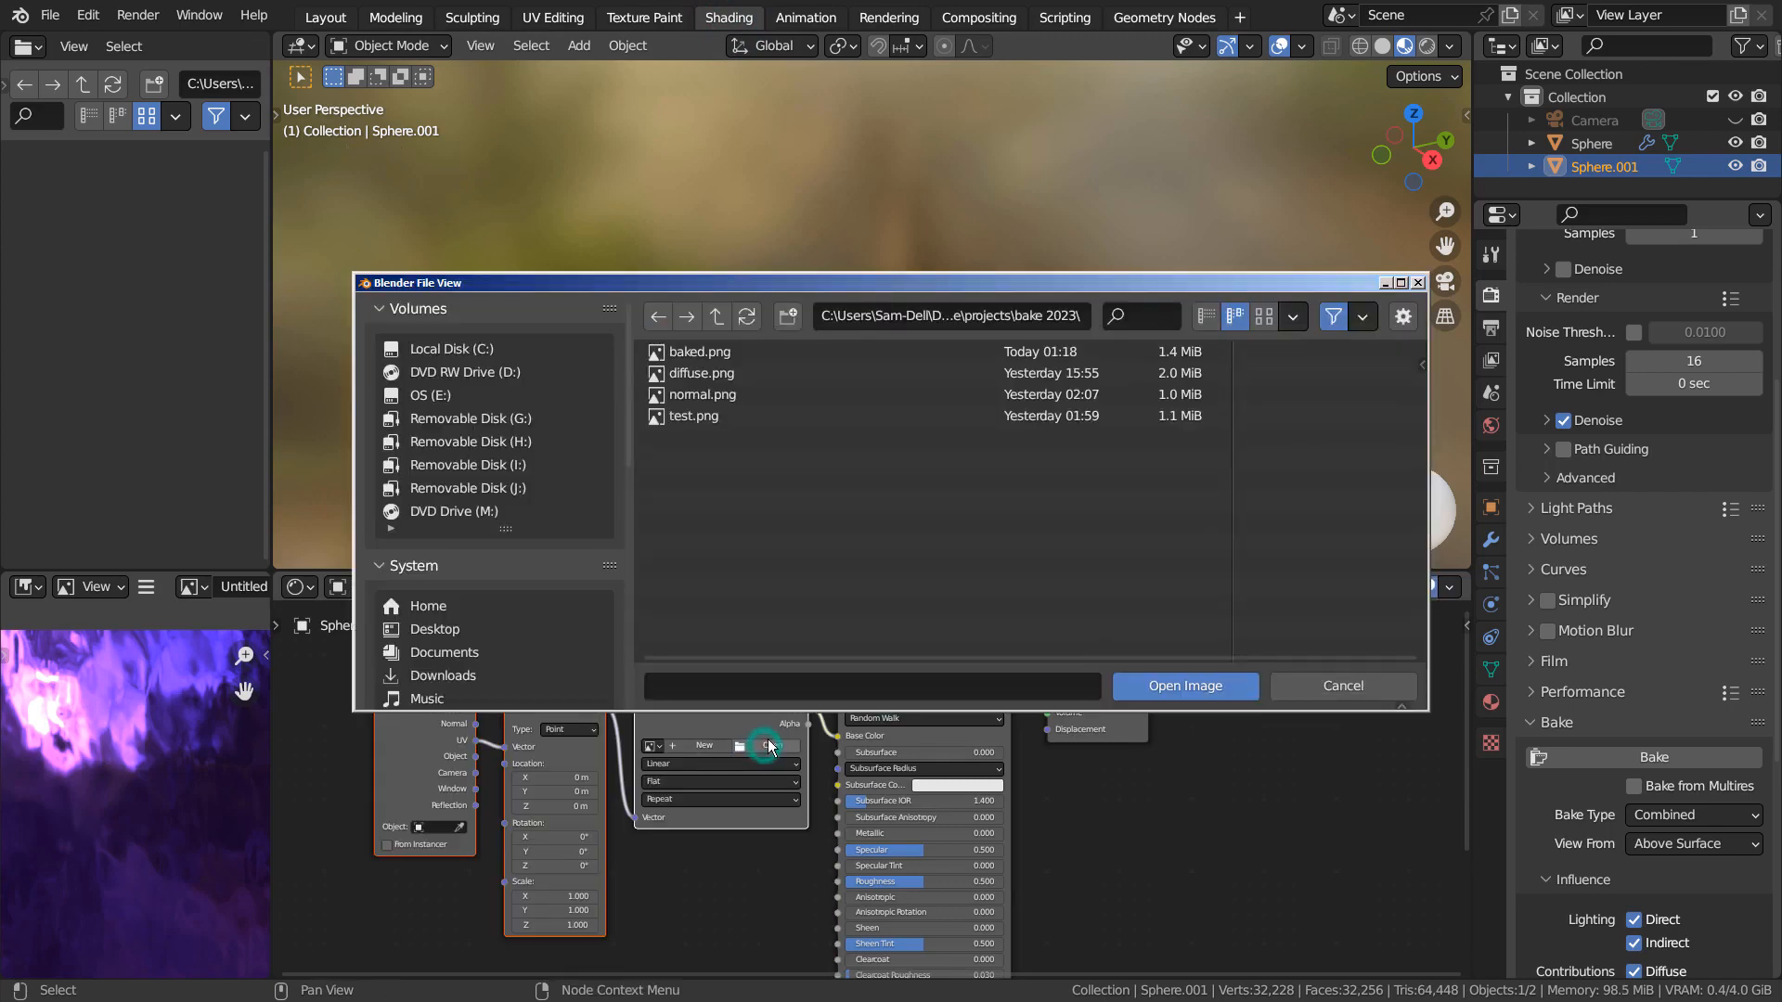
left_click(698, 351)
left_click(1184, 687)
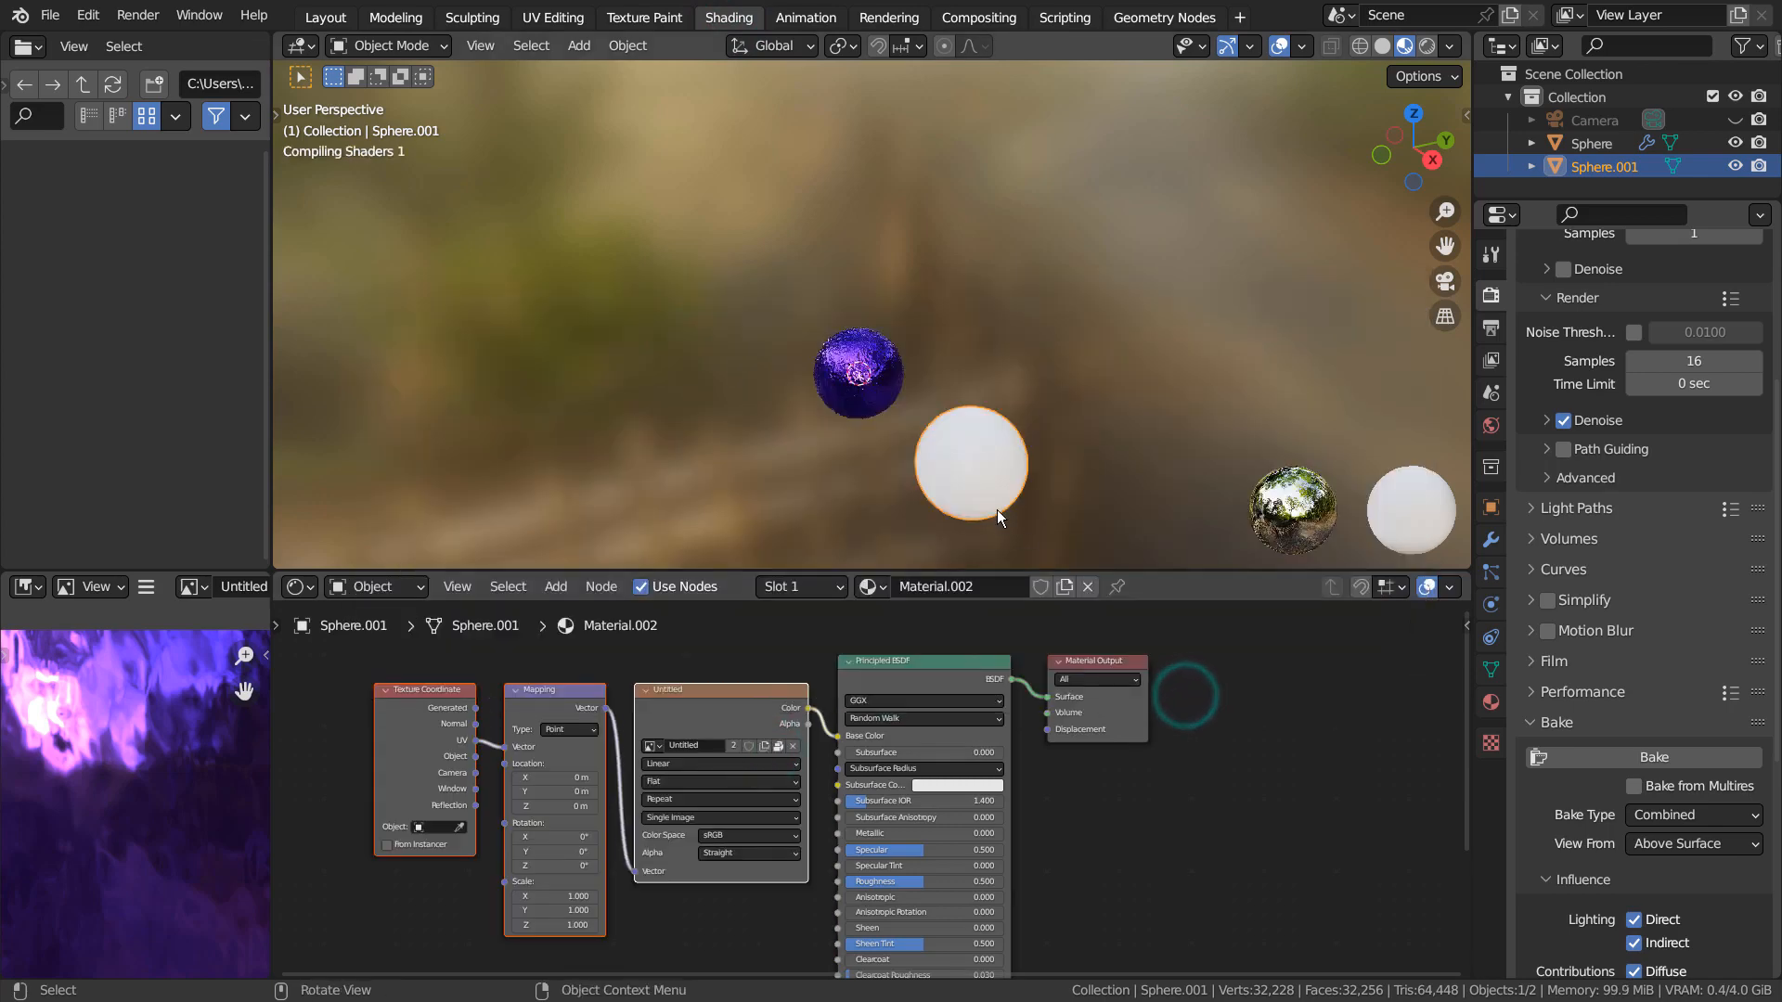
Step: Shade the plain sphere smooth and inspect the baked texture on its surface up close
middle_click_drag(999, 511, 950, 394)
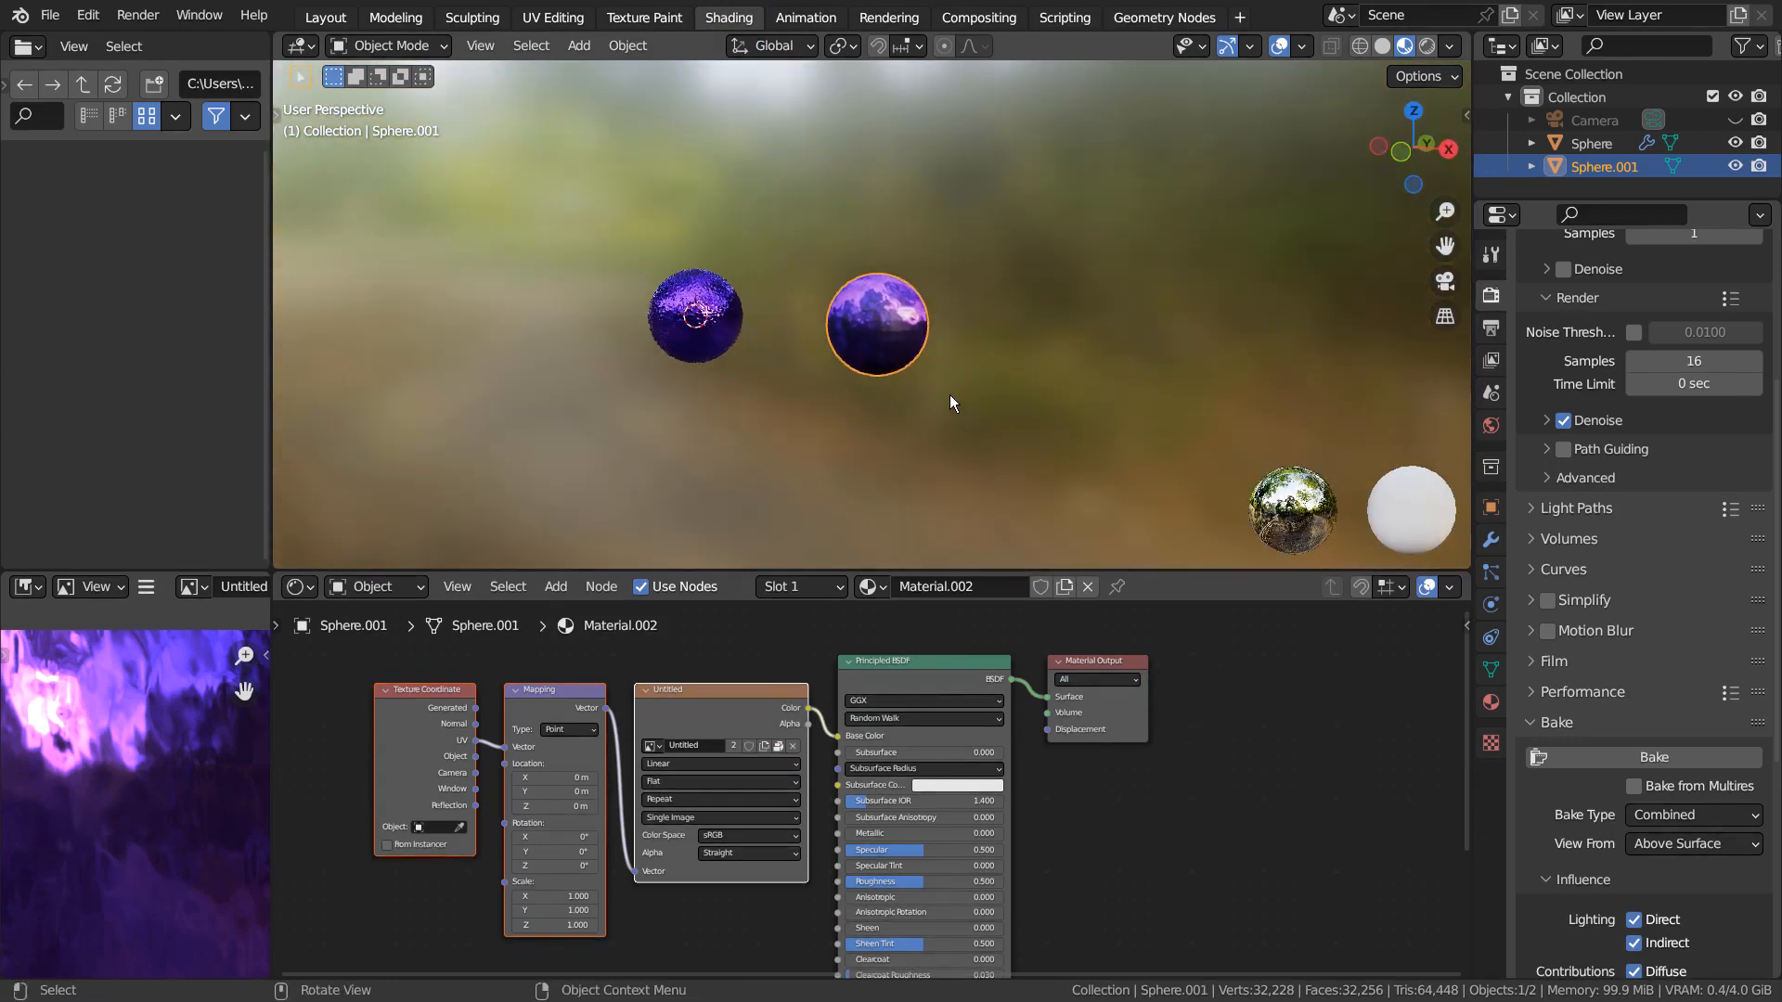
scroll(950, 393, "up", 5)
scroll(949, 394, "up", 5)
right_click(941, 297)
left_click(941, 297)
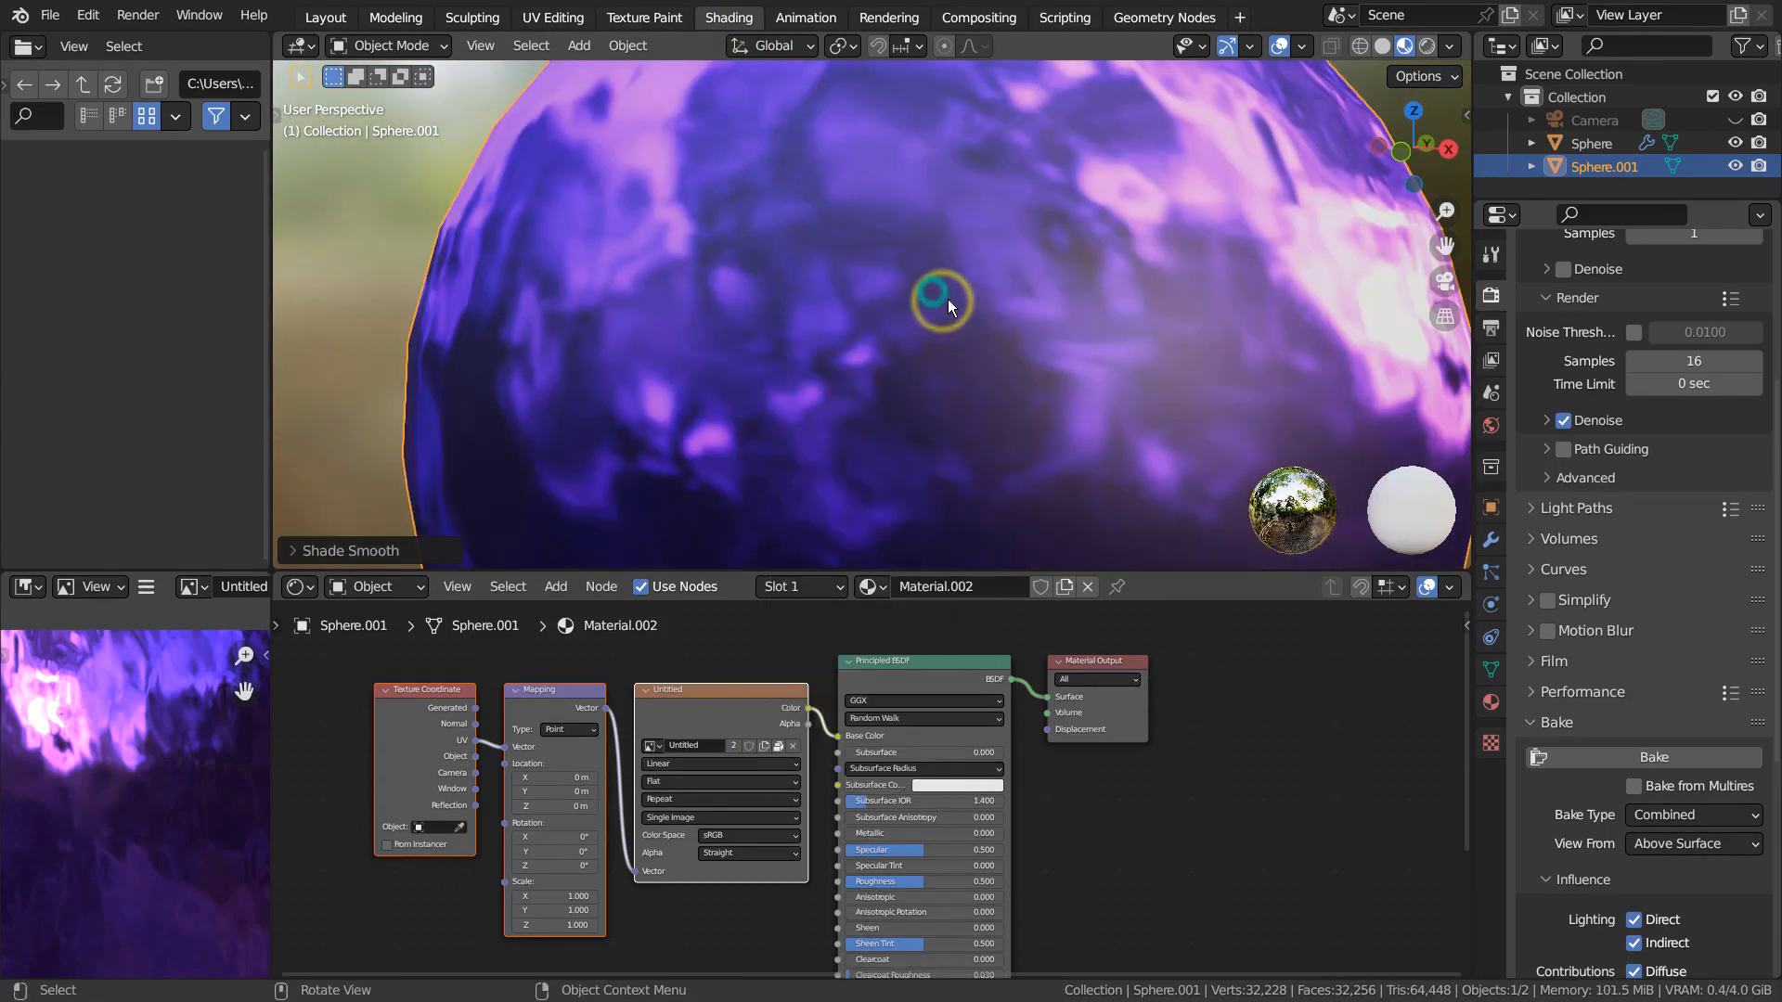
middle_click_drag(1184, 388, 1127, 392)
scroll(945, 408, "down", 6)
middle_click_drag(945, 408, 1060, 390)
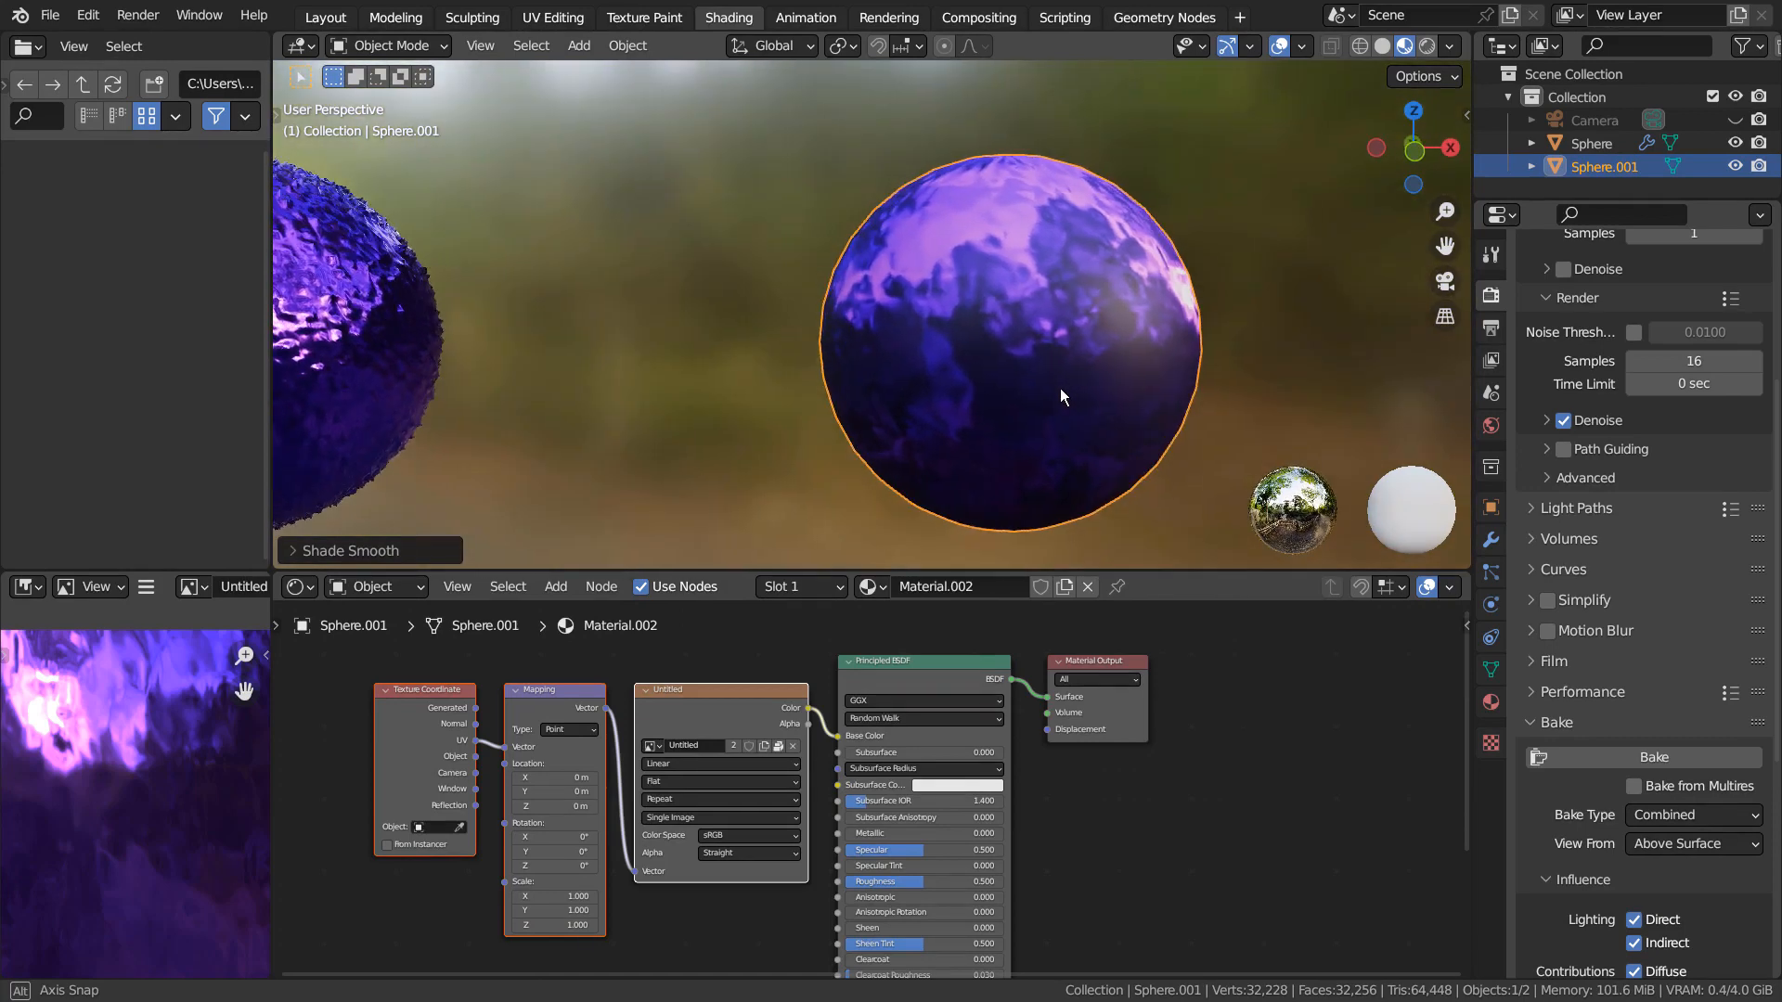
Step: Try linking the image's Alpha output directly to the Material Output's Displacement input, and remove the link after checking the sphere
middle_click_drag(789, 645, 894, 586)
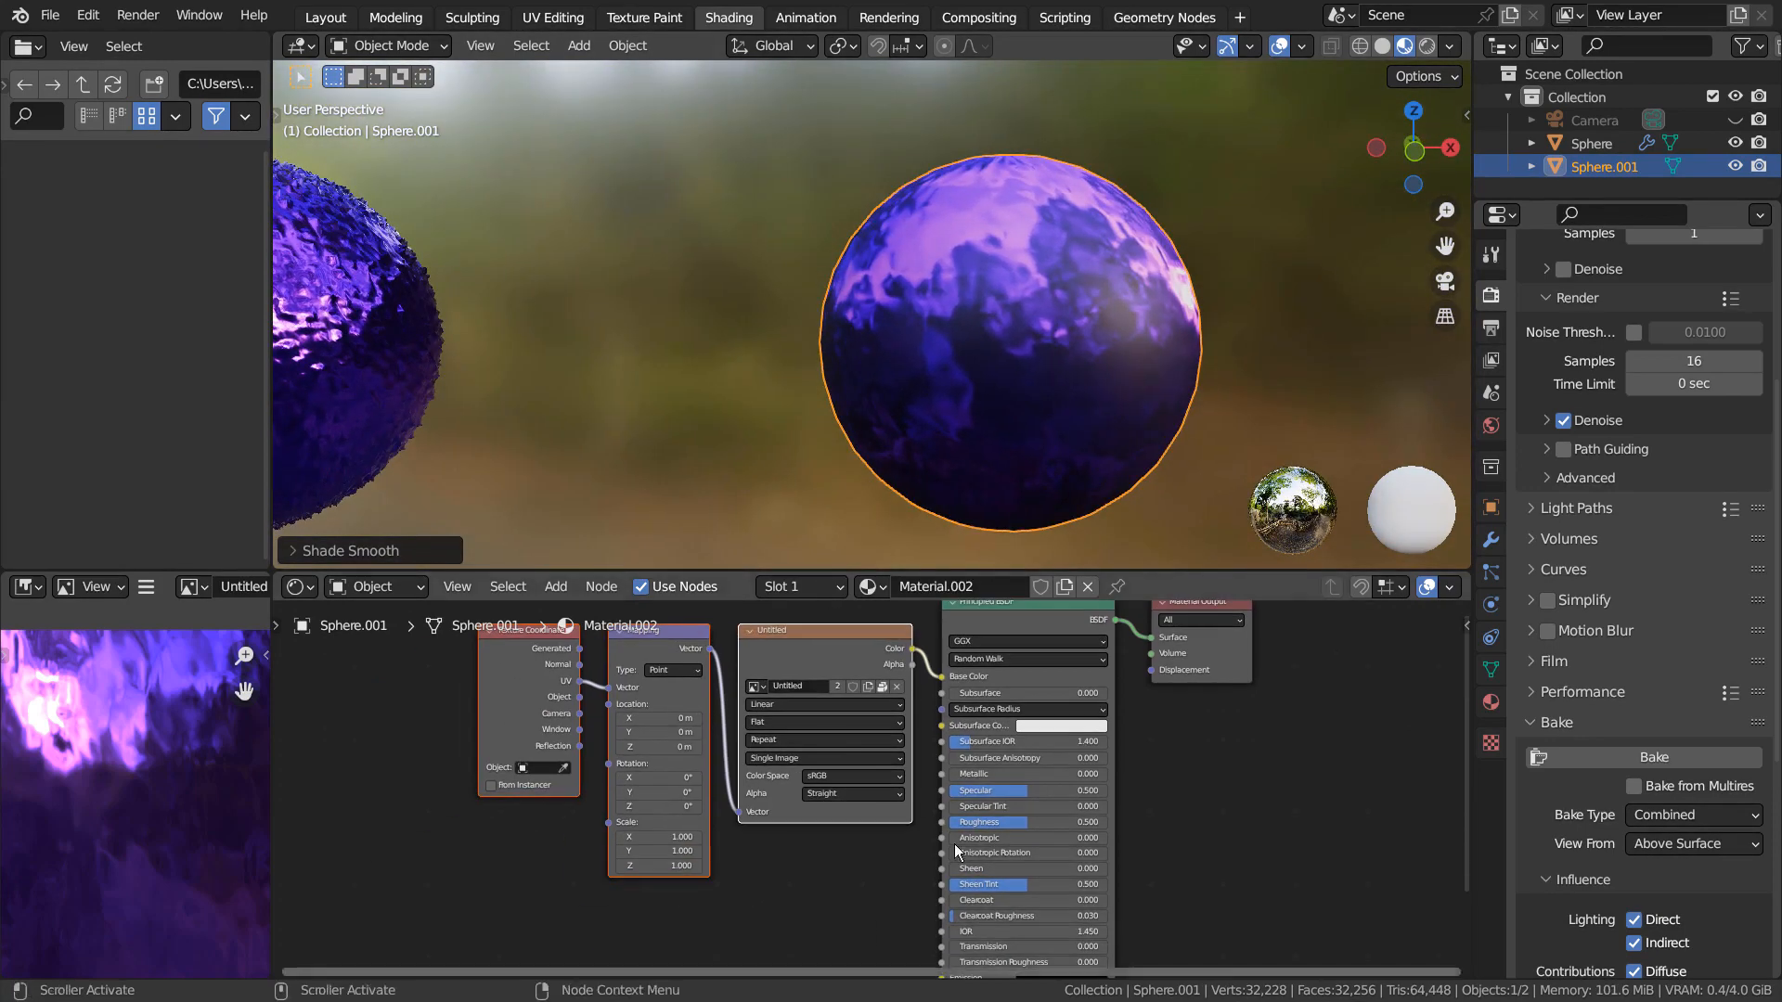
left_click_drag(912, 664, 1152, 670)
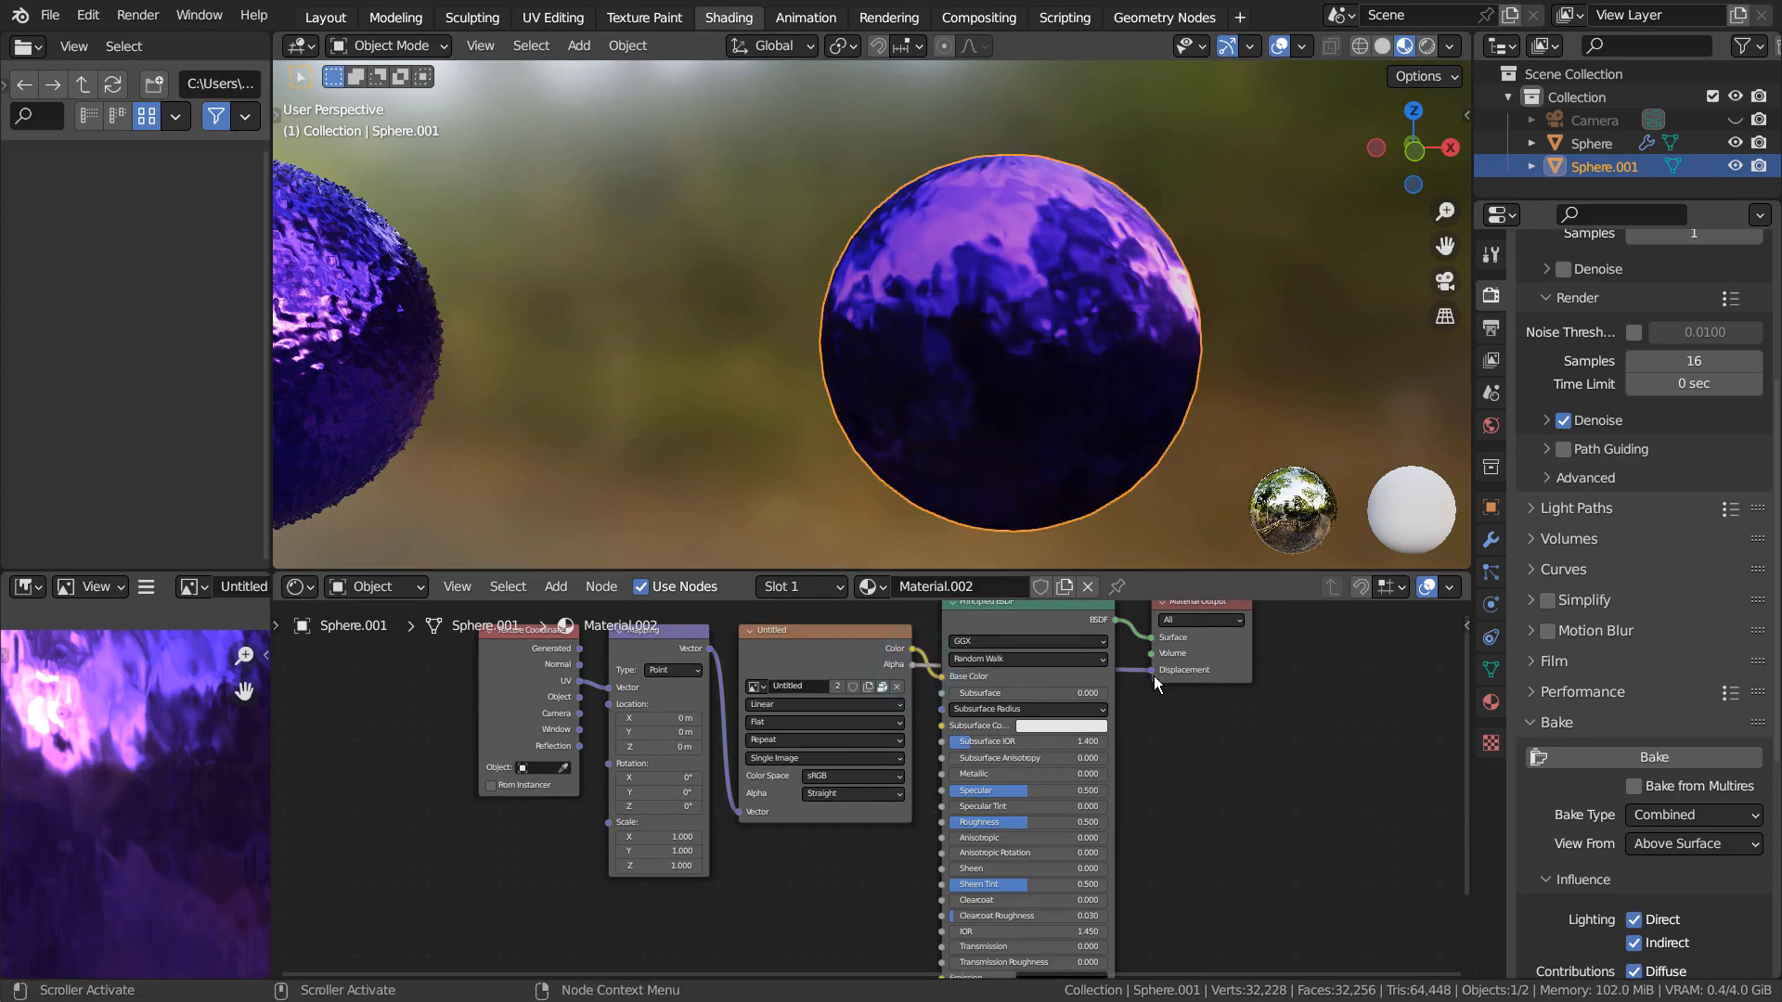
mouse_move(1153, 421)
middle_mouse_down()
mouse_move(1006, 429)
mouse_move(1160, 436)
middle_mouse_up()
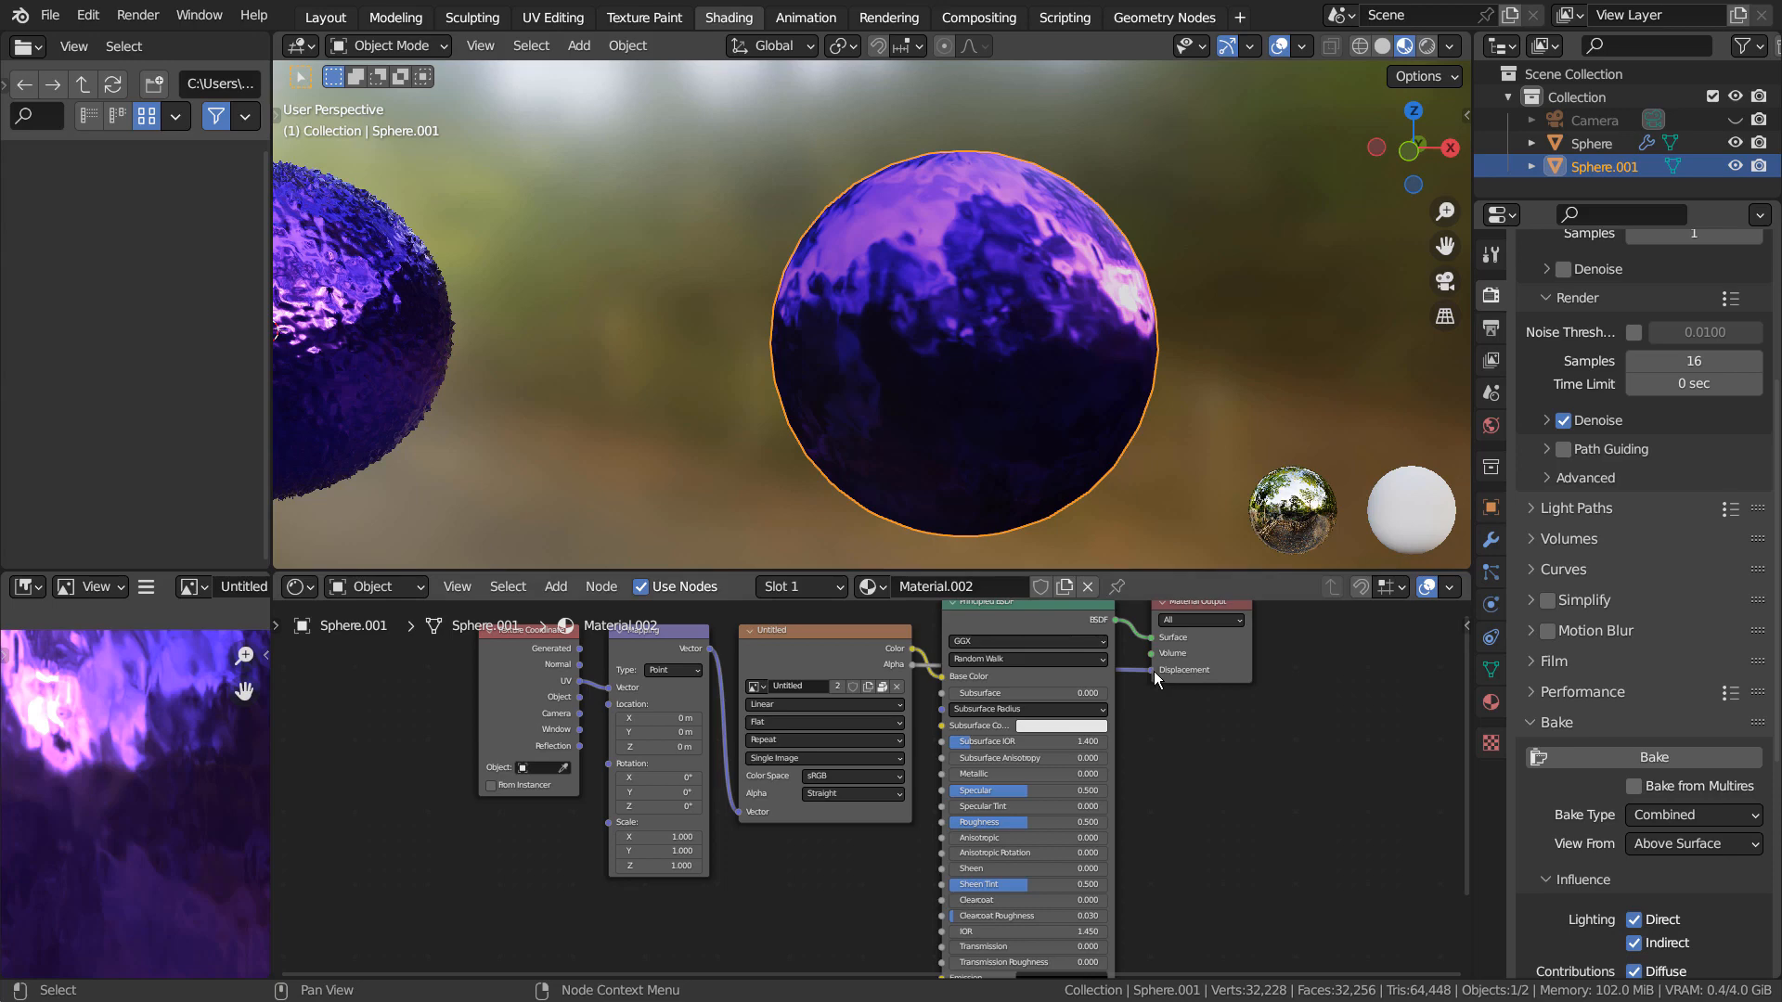
left_click_drag(1154, 671, 1150, 693)
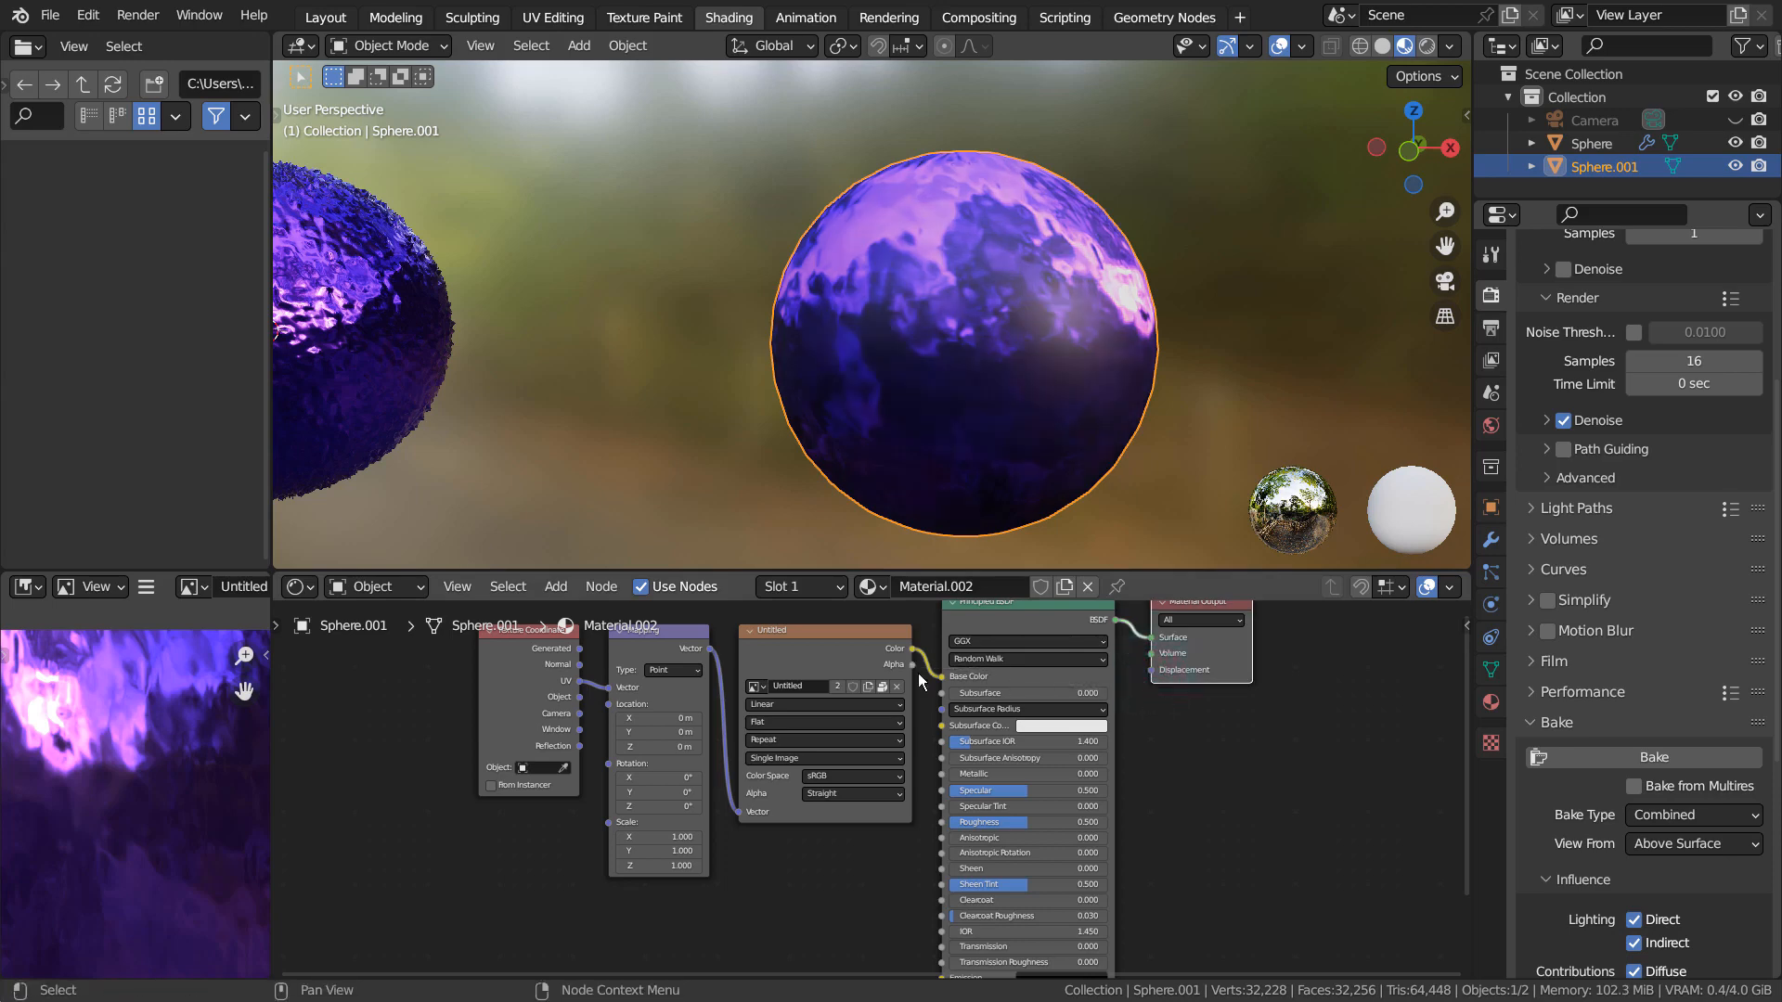
Step: Move the image texture and its mapping nodes farther from the Principled BSDF to free space between them
left_click_drag(912, 665, 877, 840)
left_click_drag(654, 756, 779, 785)
left_click_drag(813, 664, 530, 691)
Step: Add a Displacement node, linking the image's Alpha to its Height and its output to the Material Output's Displacement
left_click(747, 752)
key("shift+a")
type("d")
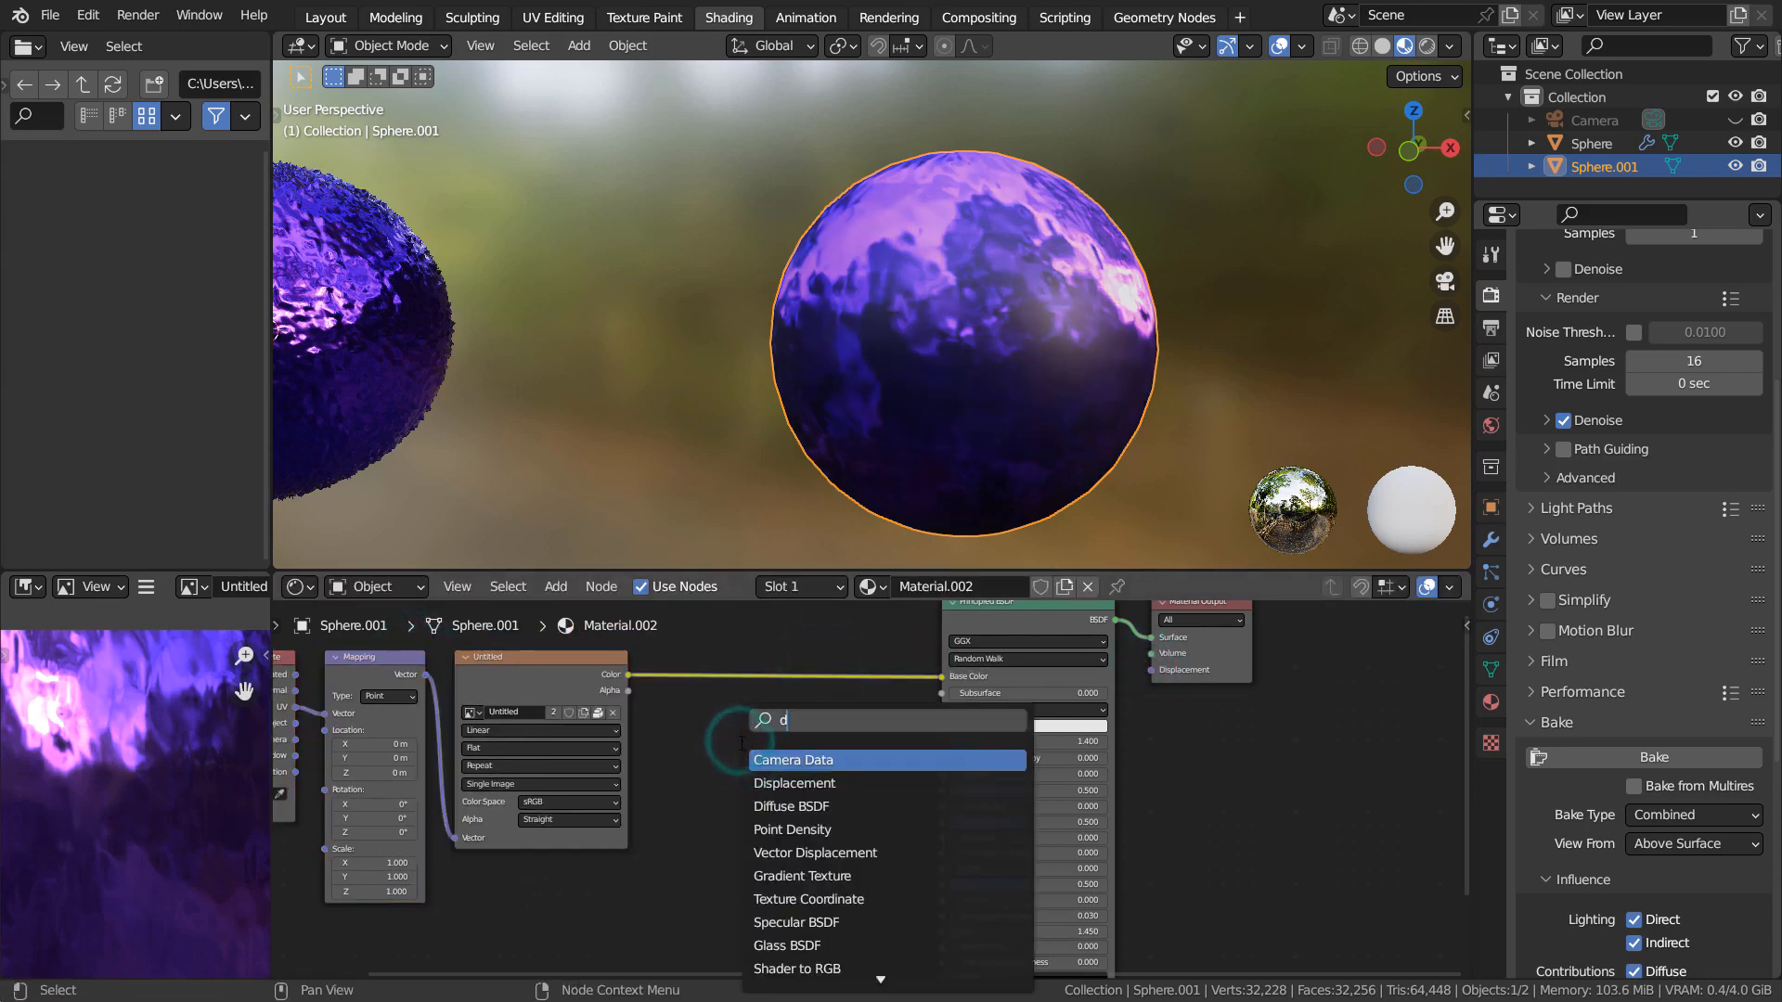
left_click(777, 785)
left_click(789, 787)
left_click_drag(628, 691, 771, 796)
left_click_drag(859, 752, 1151, 672)
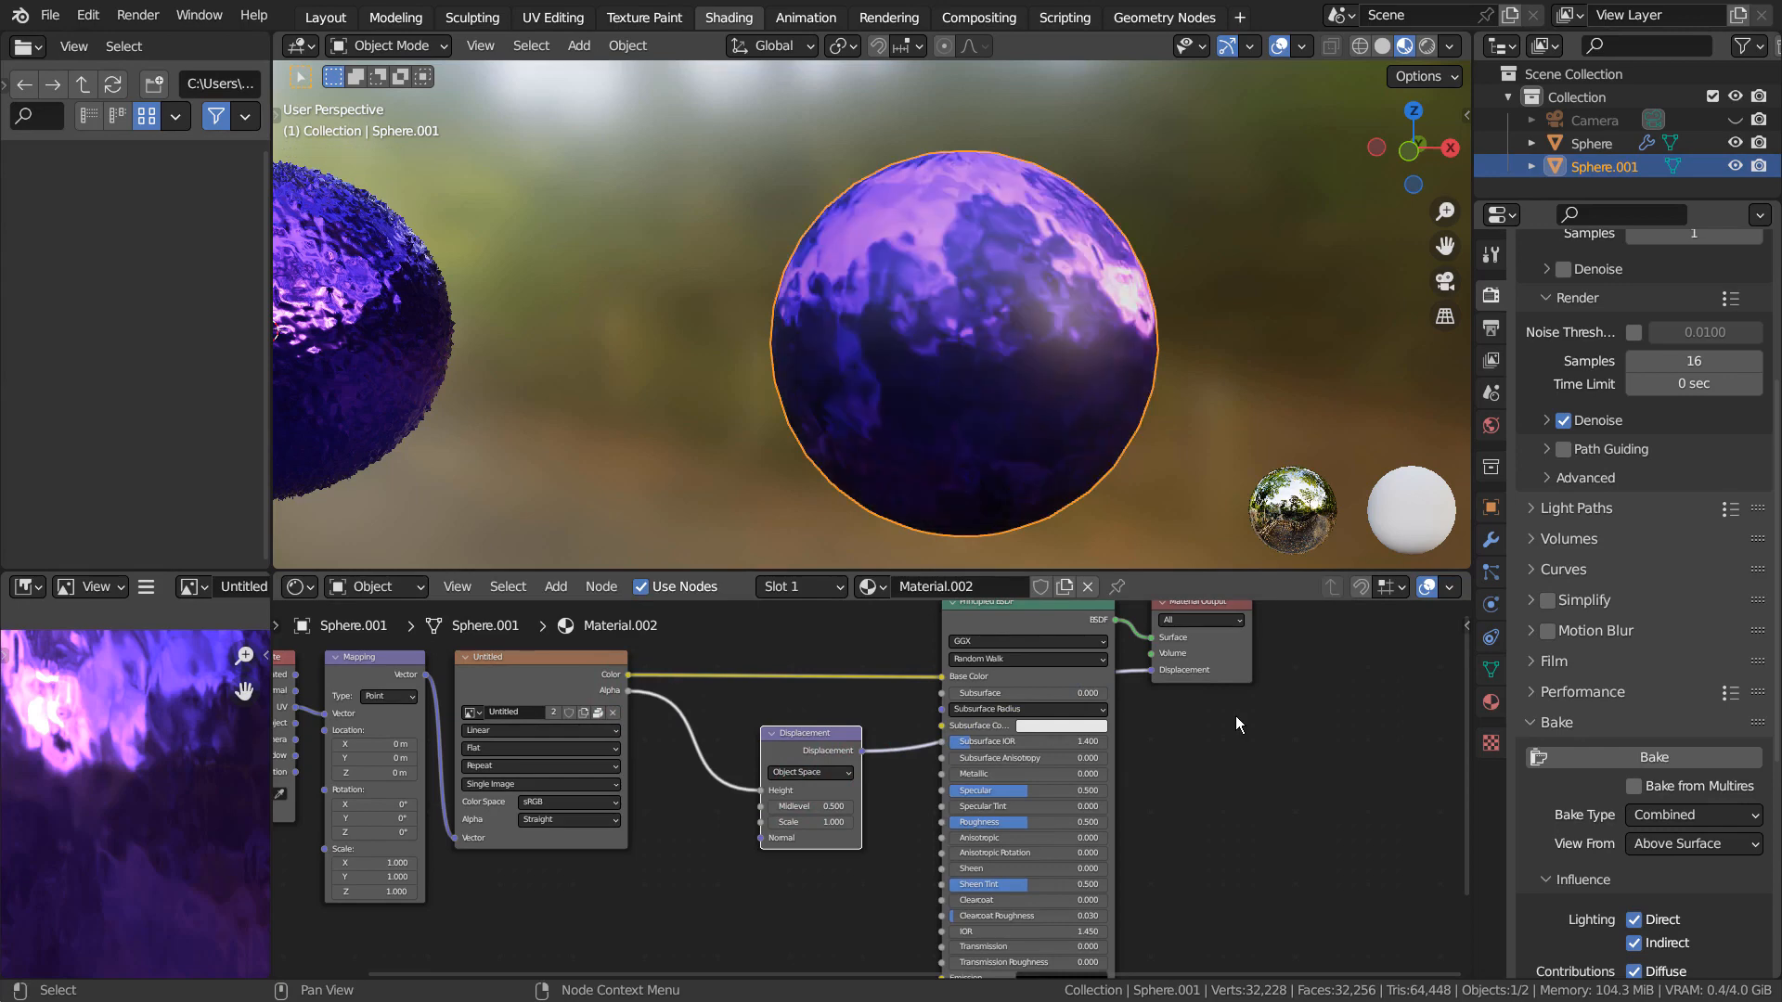
Step: Preview the sphere in rendered shading and compare it with the Displacement node muted and unmuted
left_click(1426, 47)
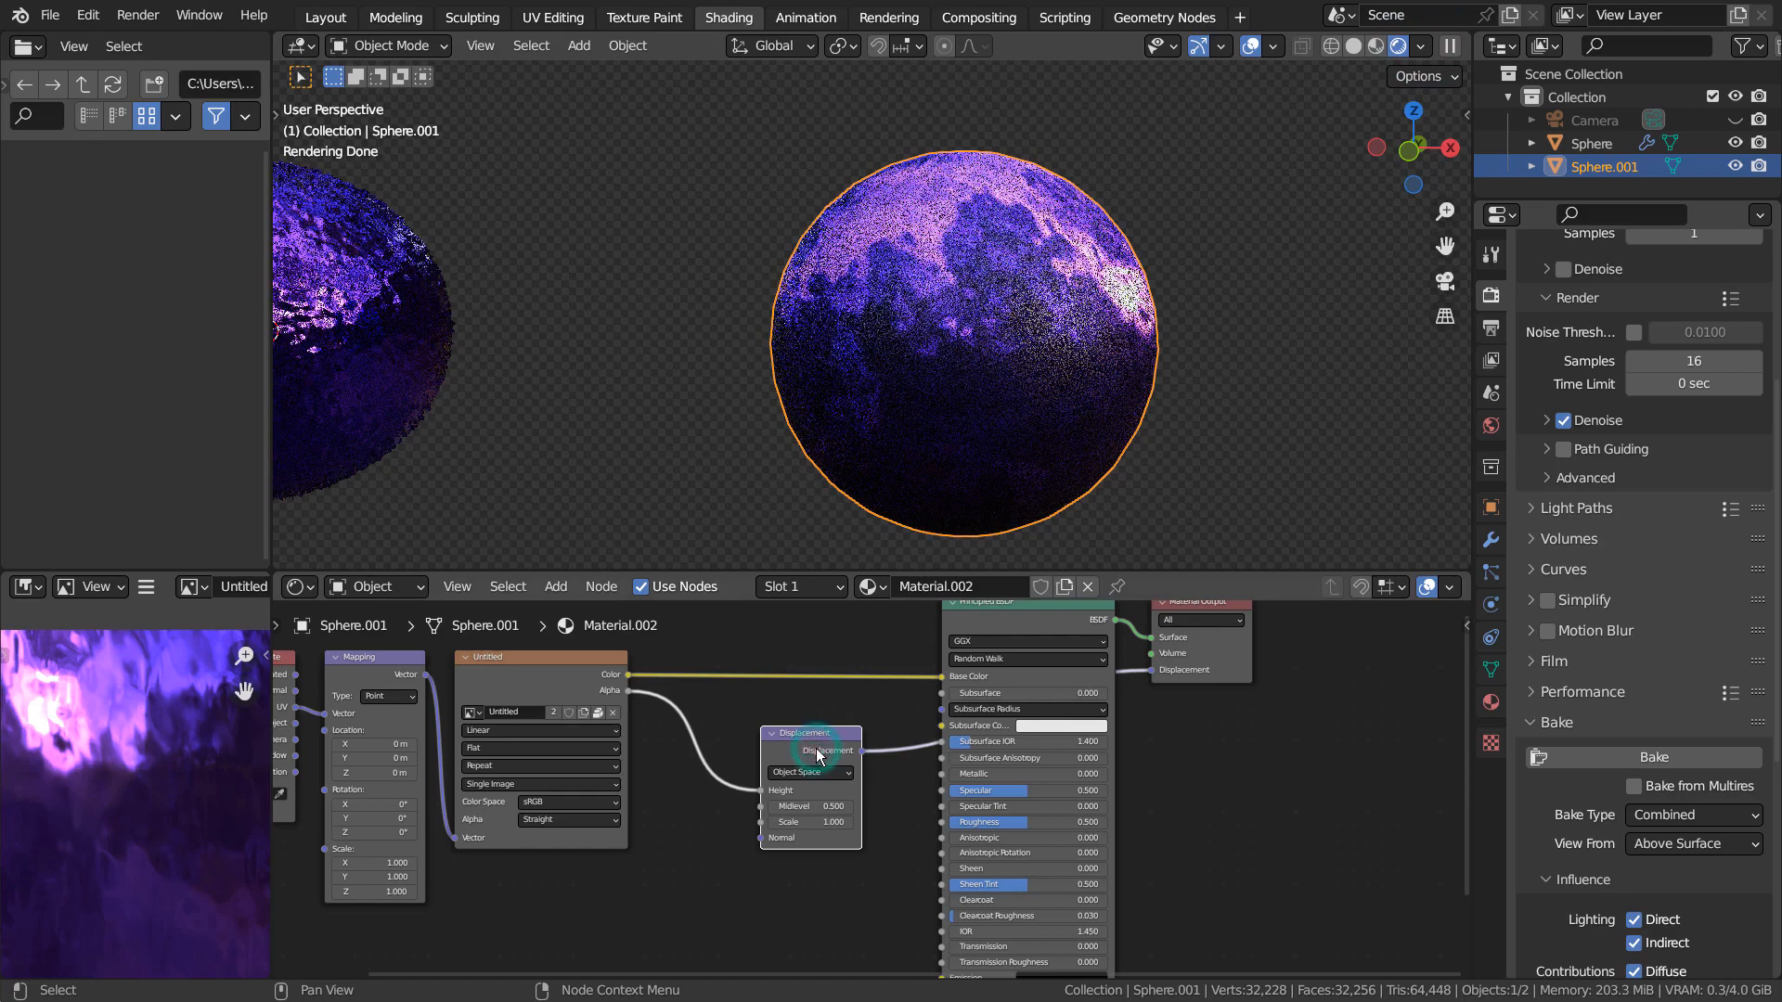
key("m")
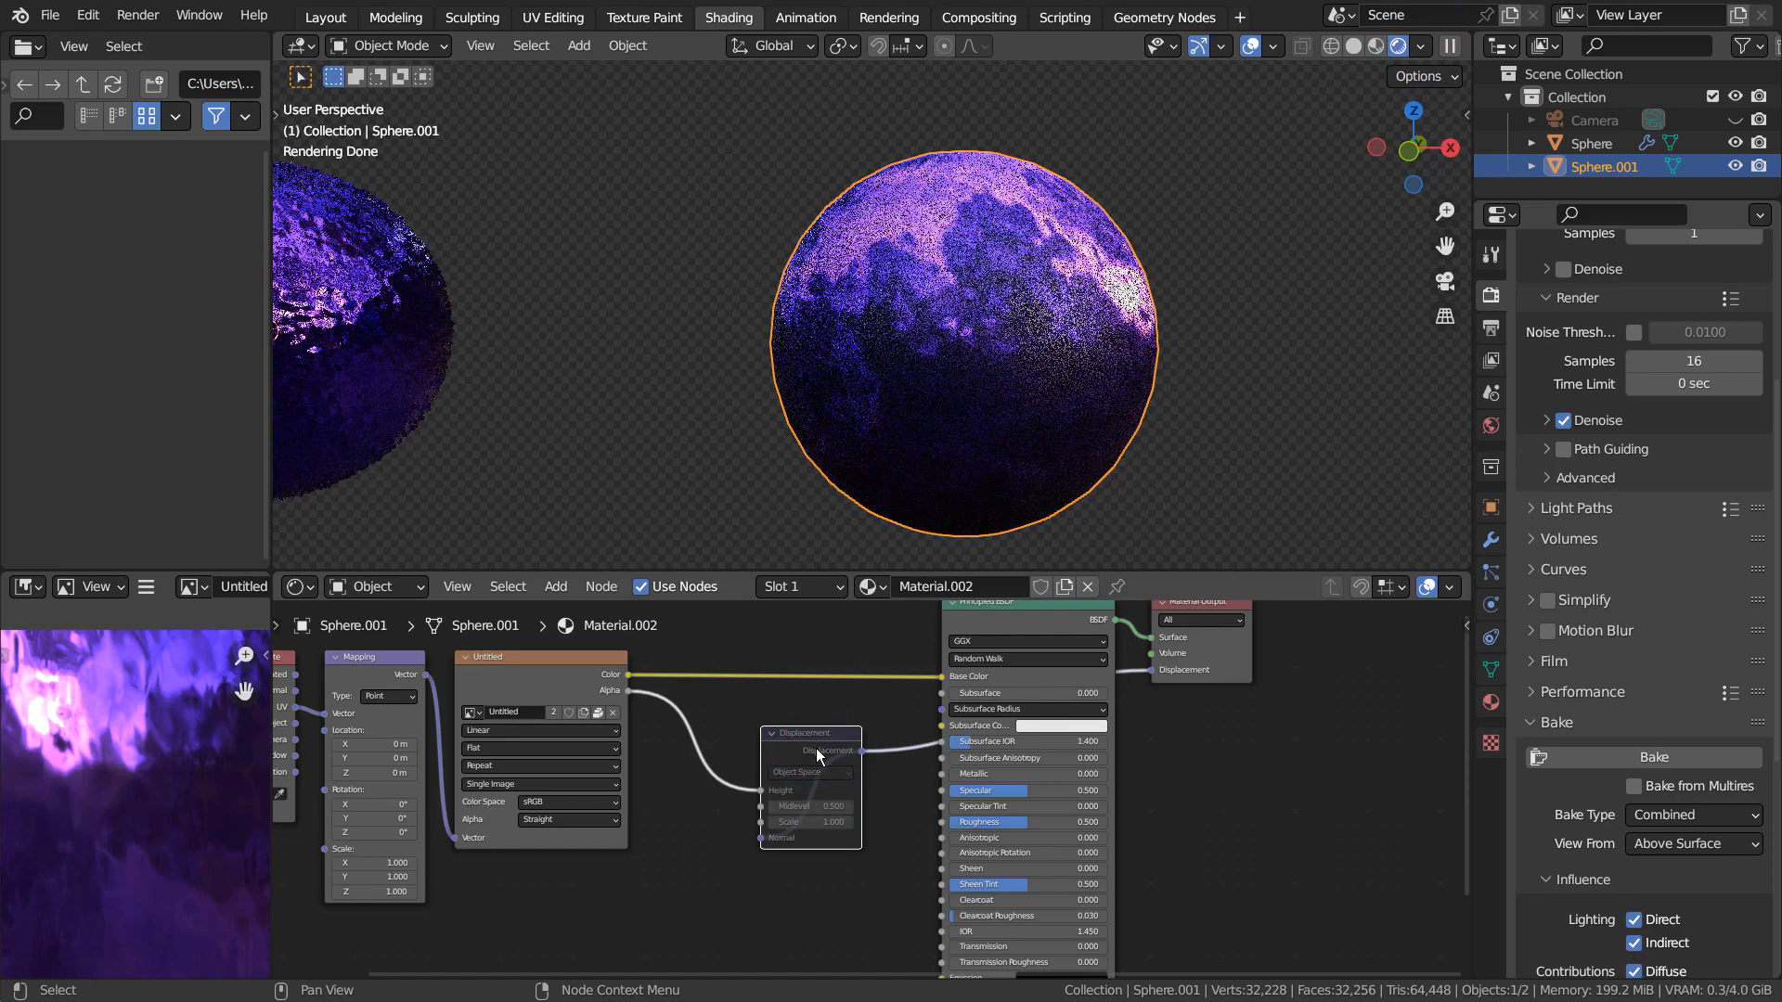
key("m")
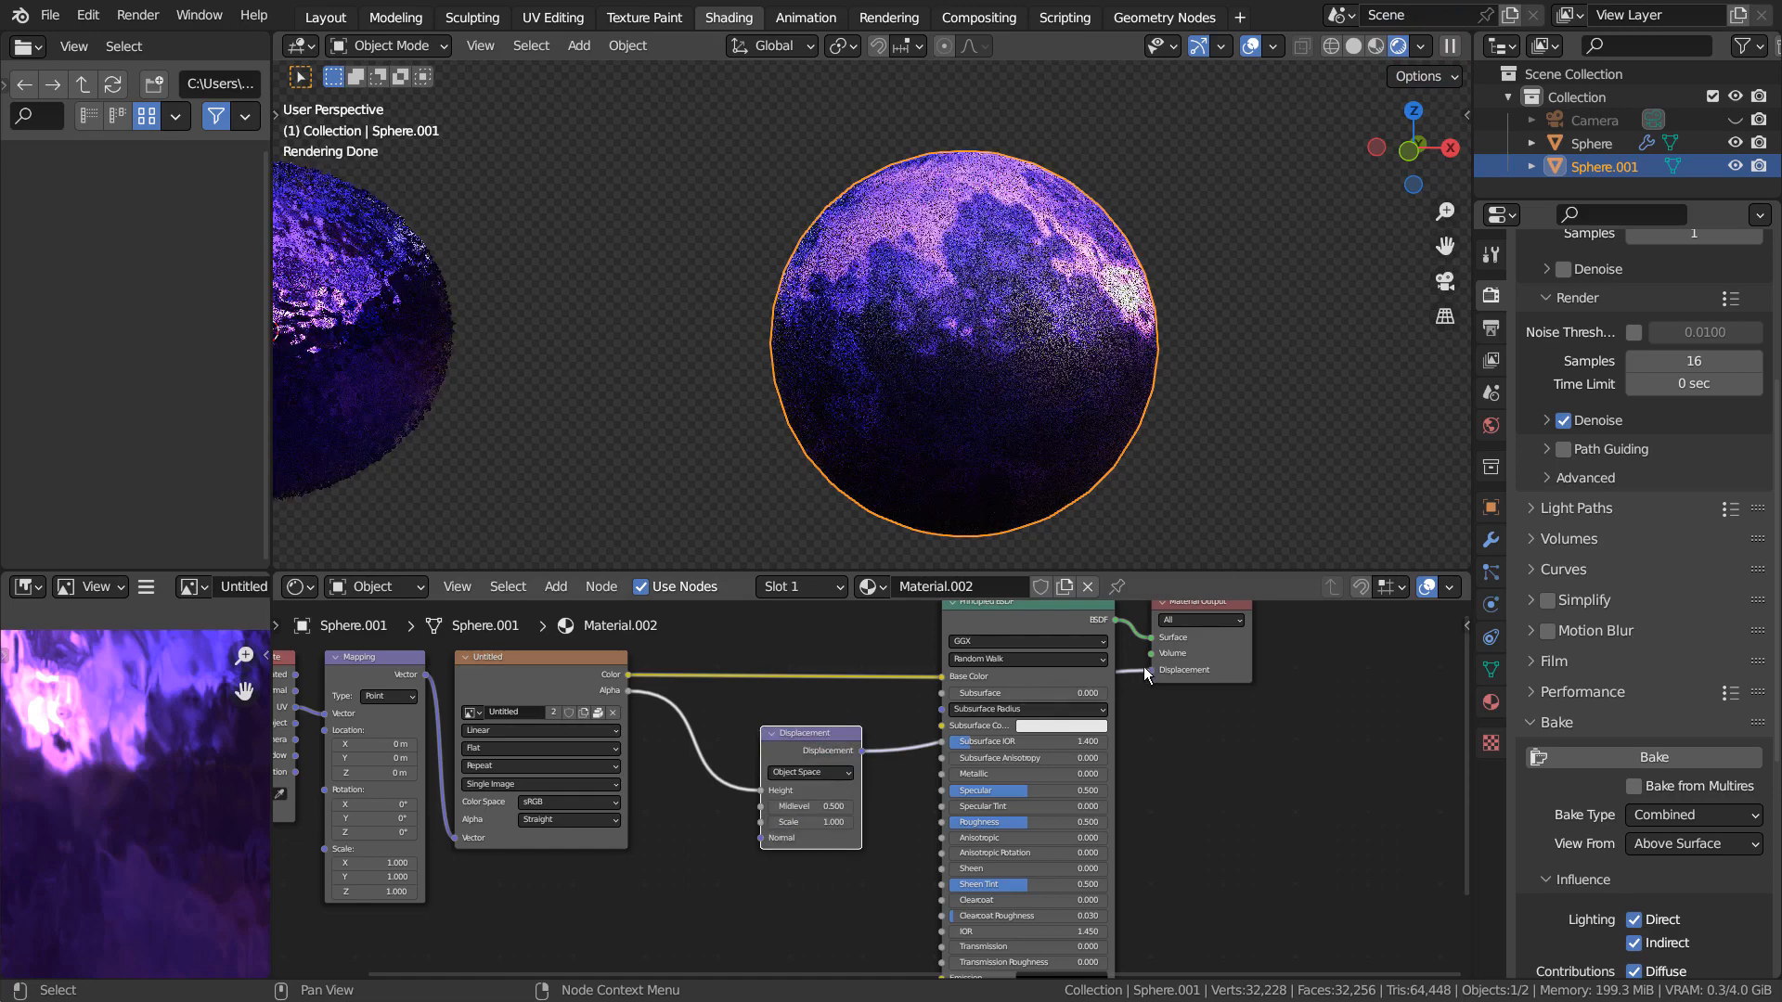
Step: Disconnect the Displacement node from the Material Output and delete it
left_click_drag(1150, 669, 1144, 693)
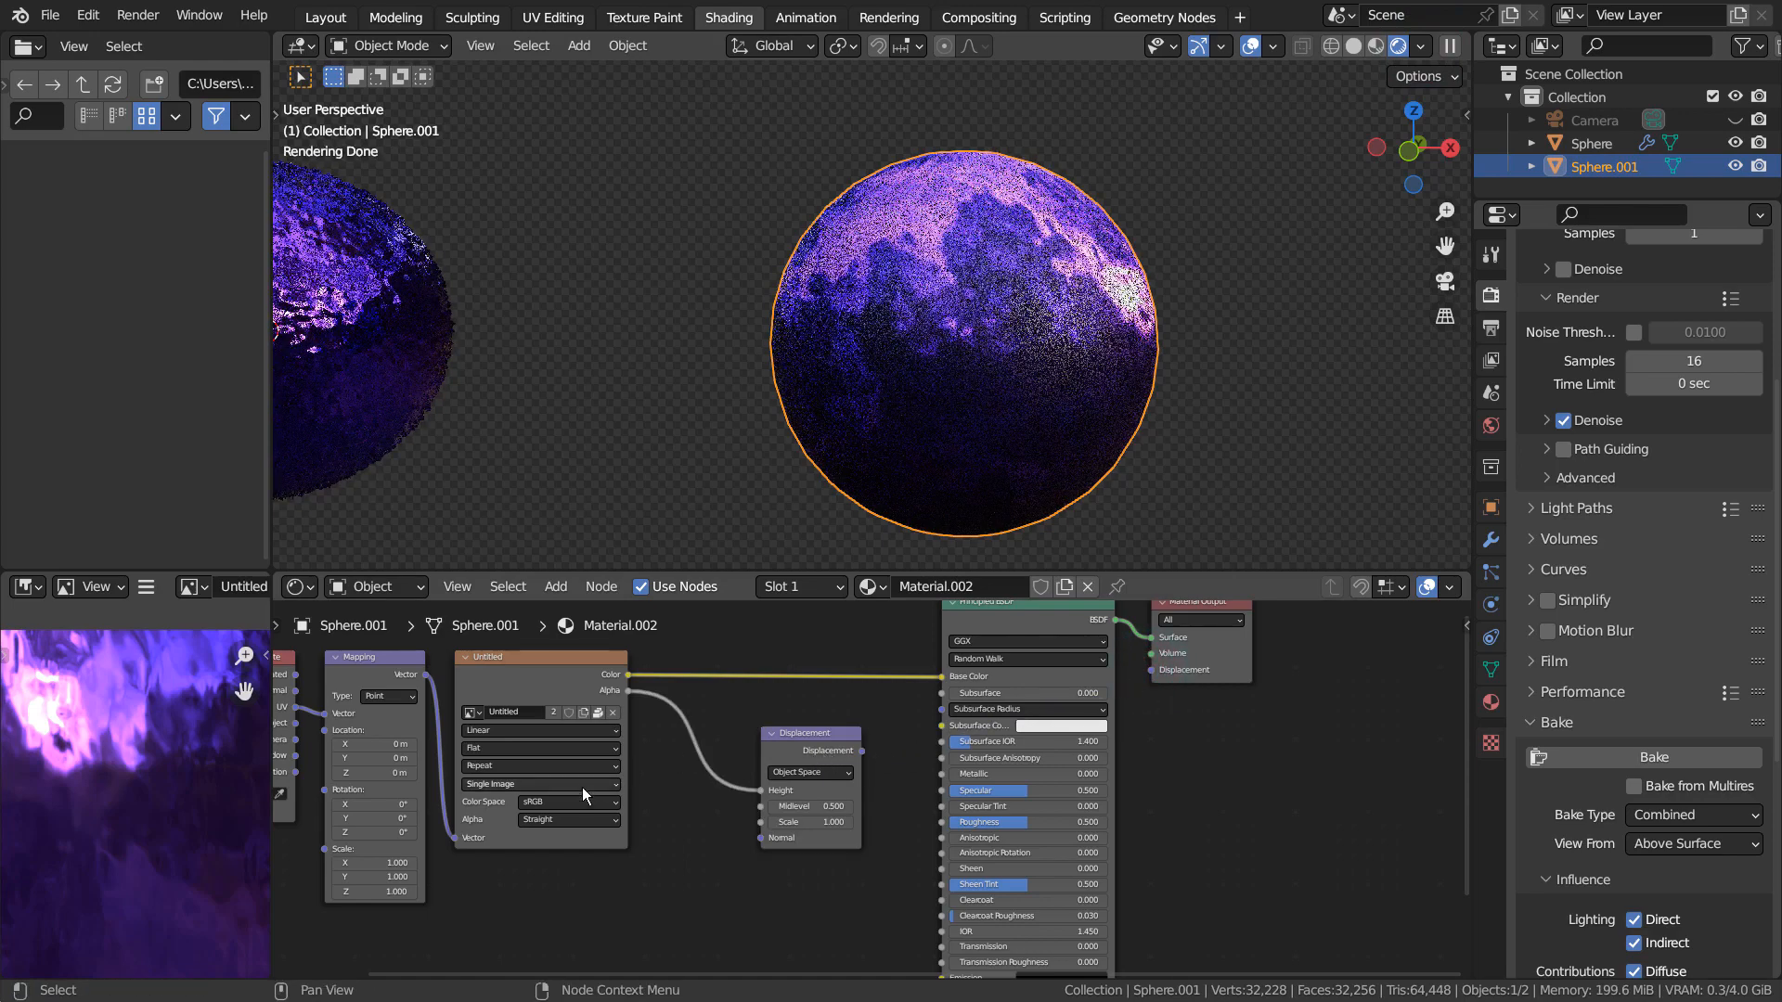
left_click(787, 742)
key("x")
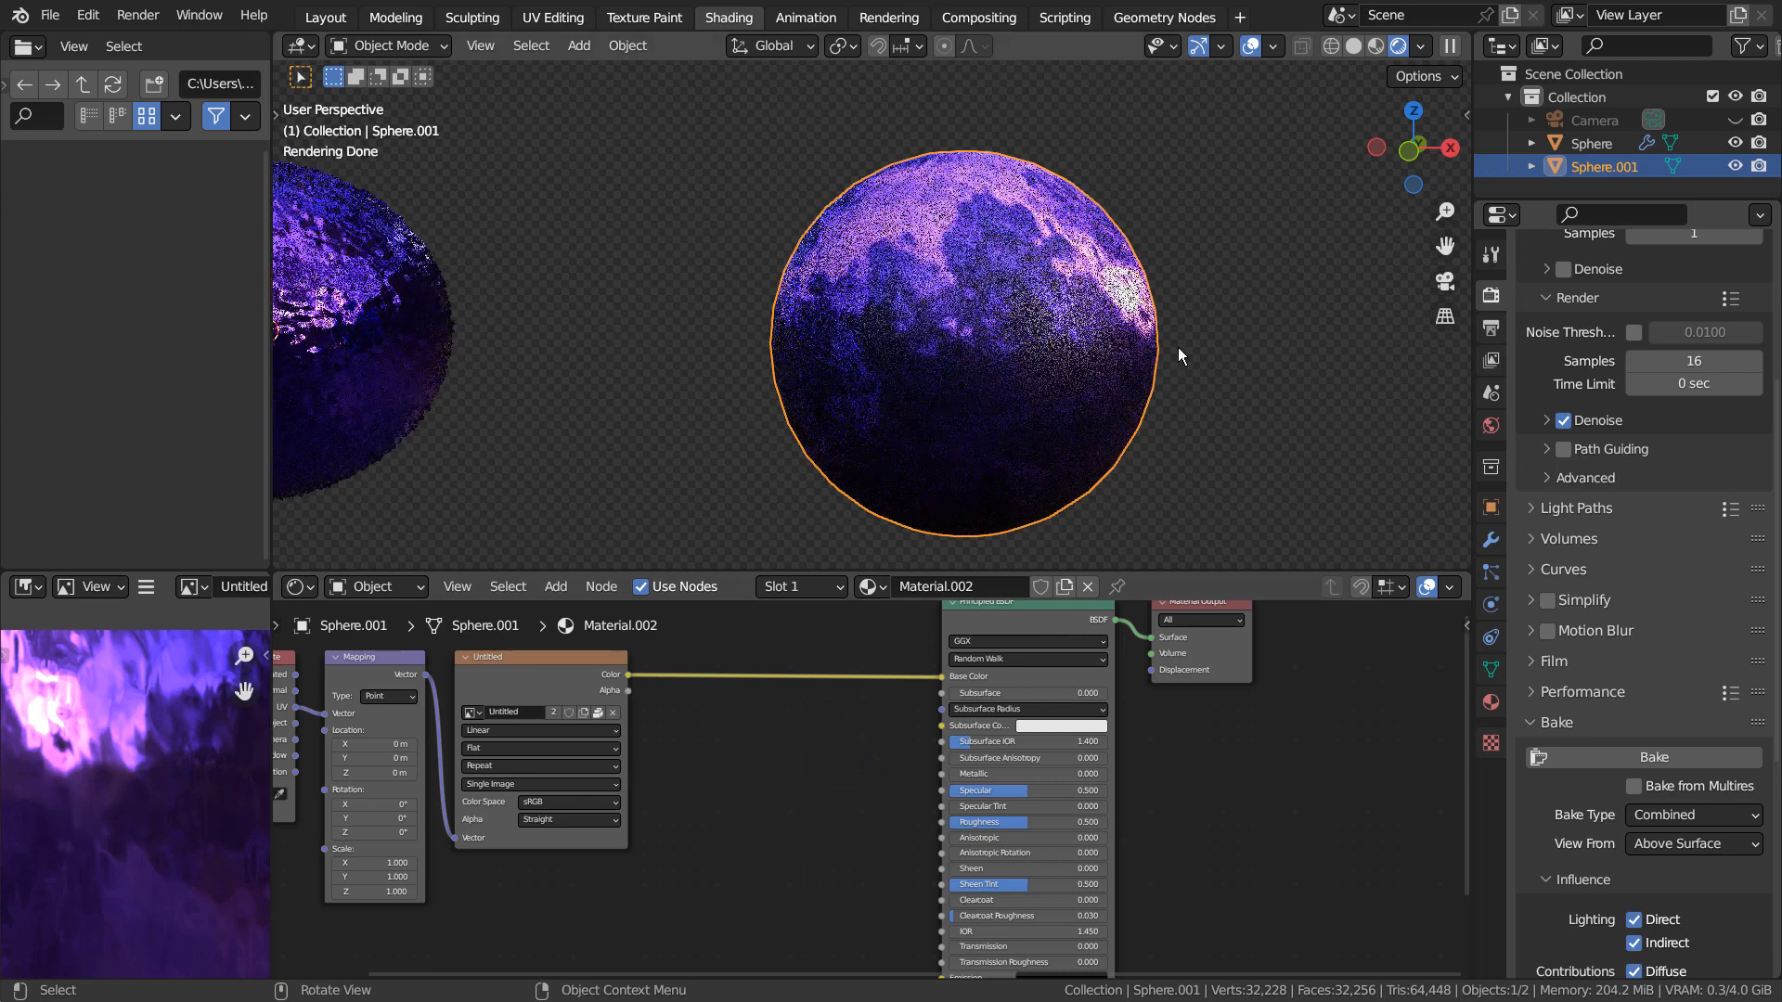
Step: Switch the viewport to solid shading and deselect the textured sphere
left_click(1353, 45)
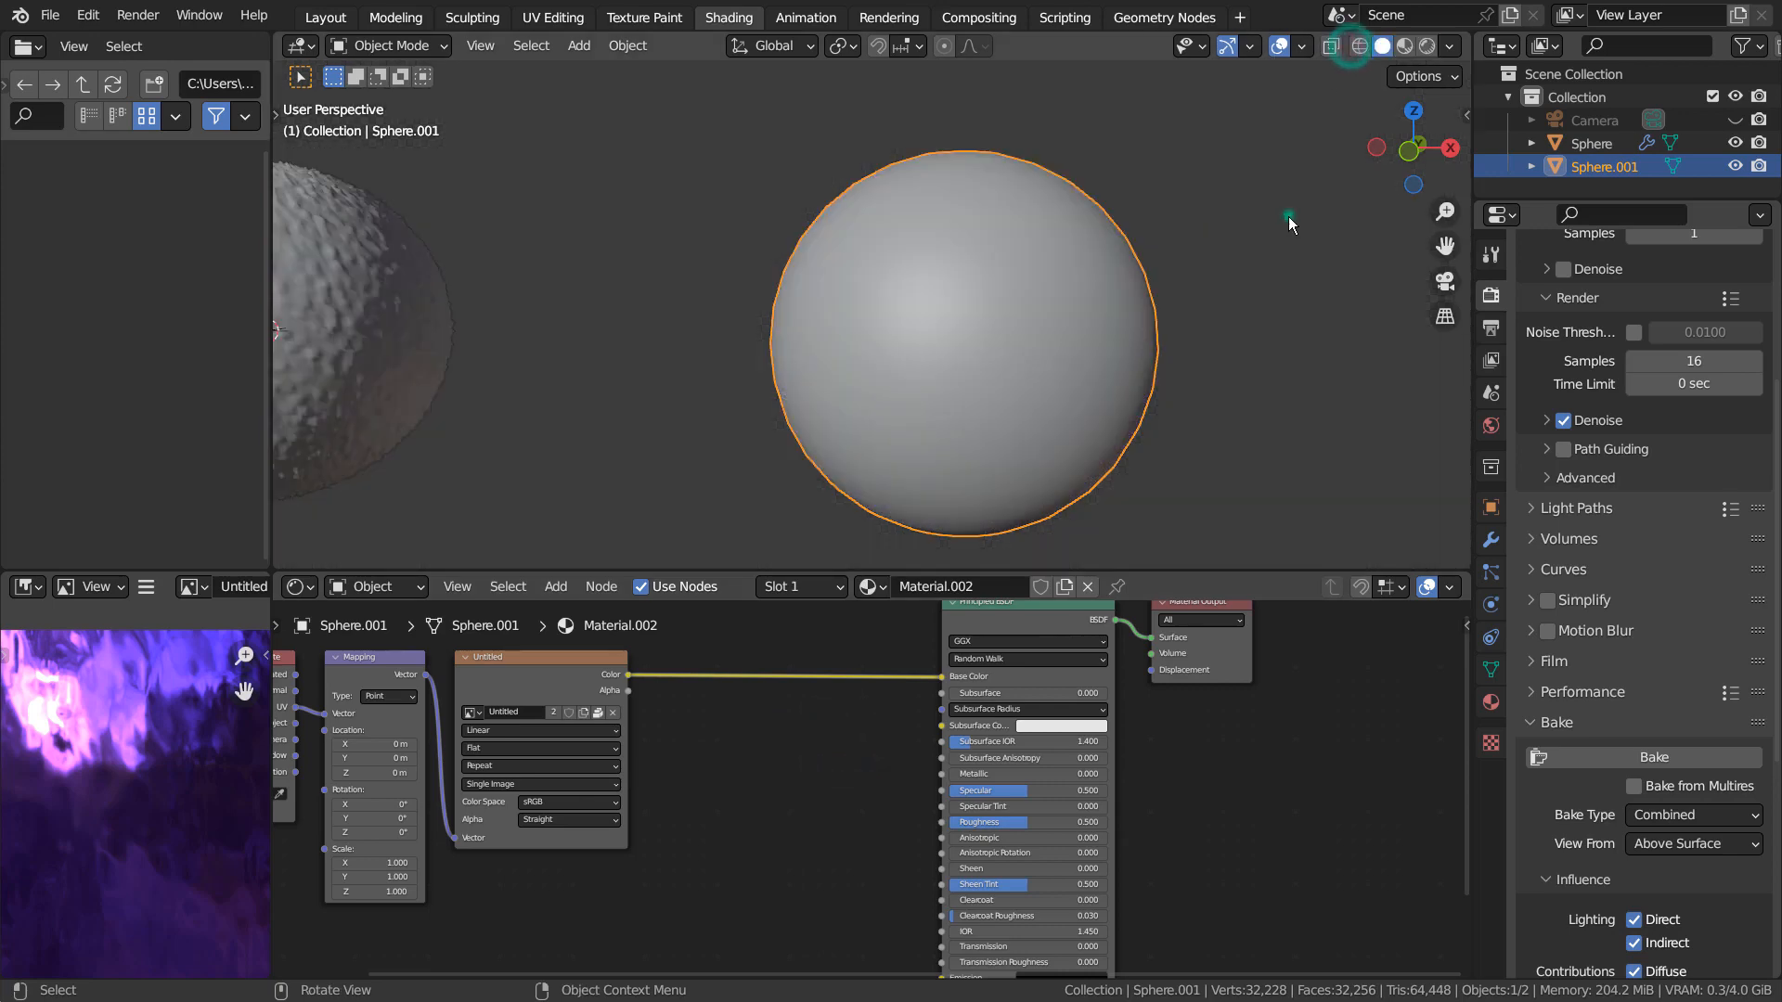
left_click(1259, 358)
scroll(1221, 388, "down", 4)
key("shift+a")
mouse_move(1098, 361)
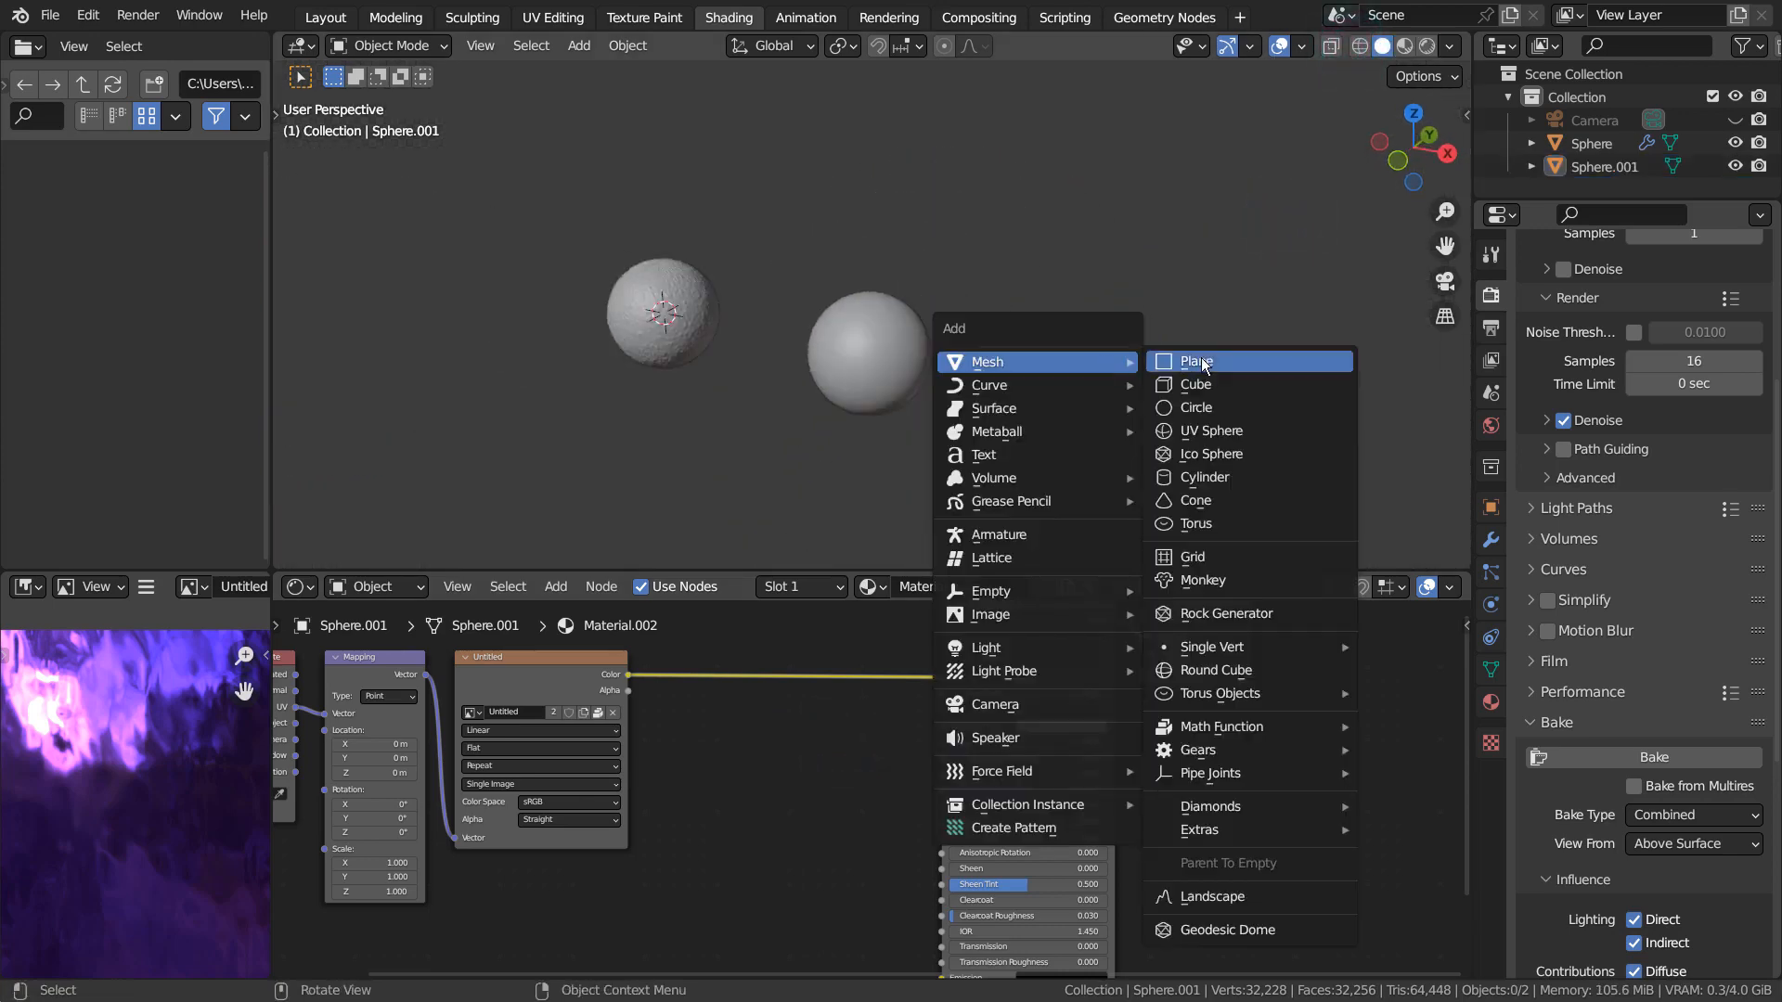
left_click(1206, 361)
key("ctrl+z")
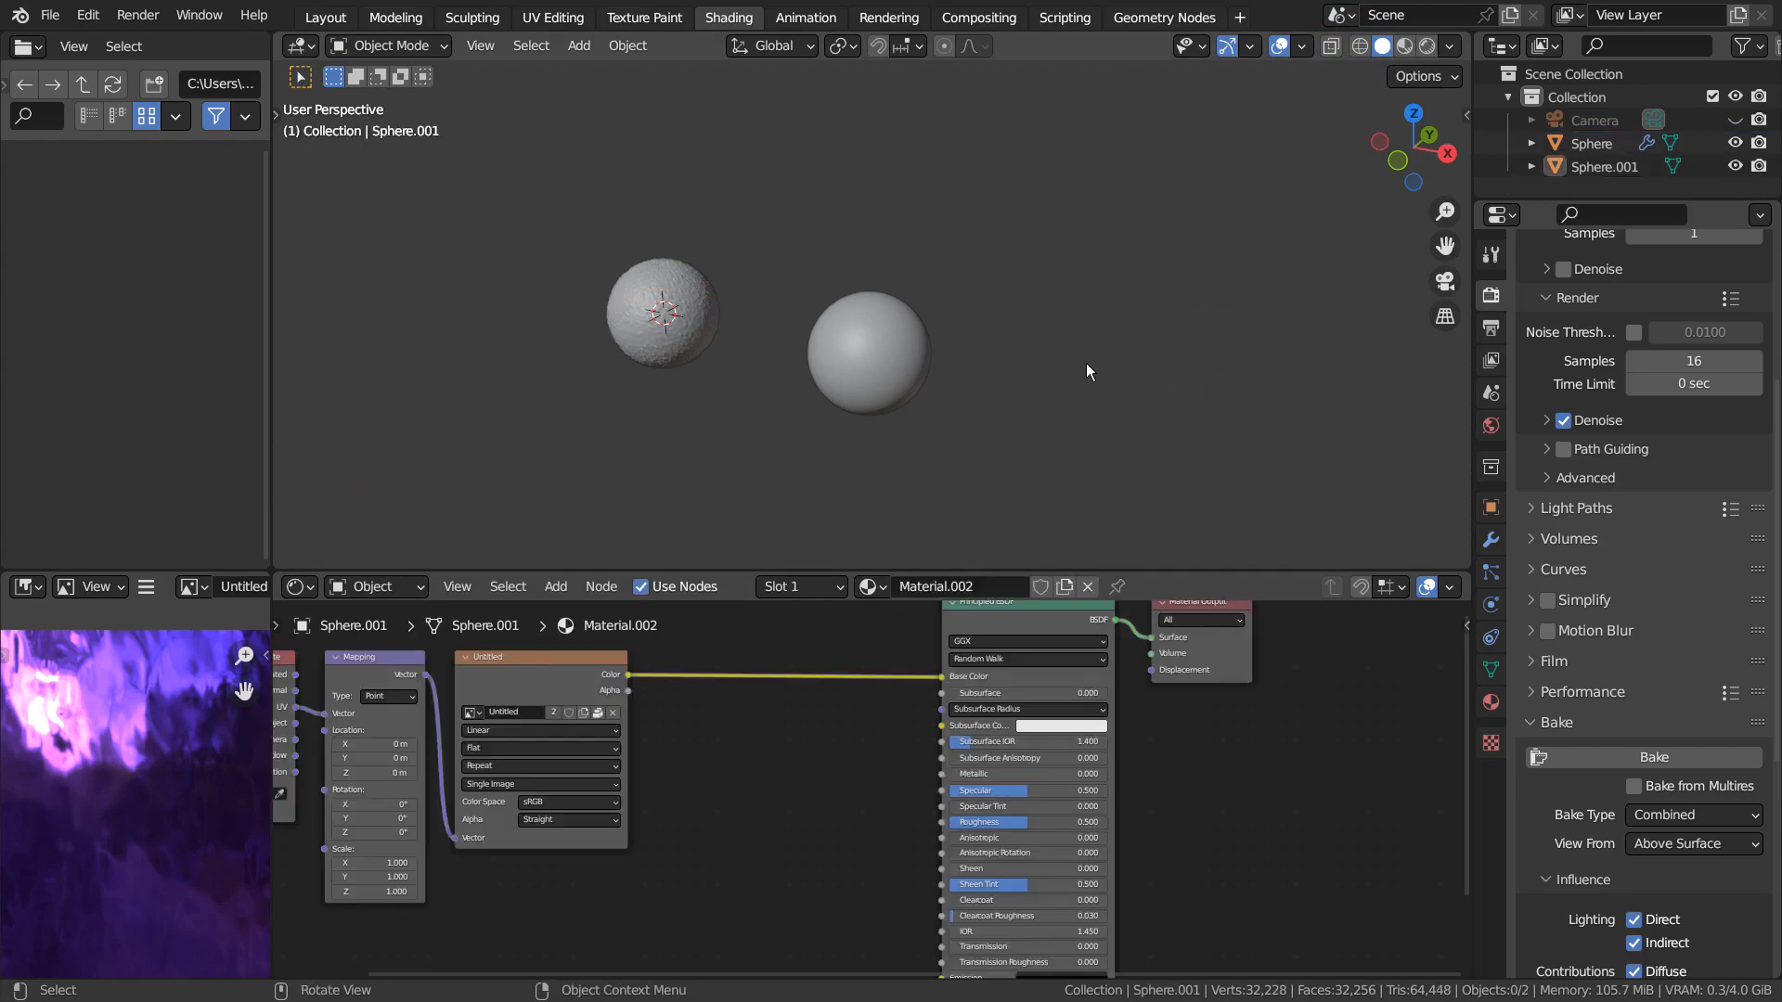
Step: Add a cube and move it along the X axis past the textured sphere
key("shift+a")
mouse_move(1086, 363)
key("g")
key("x")
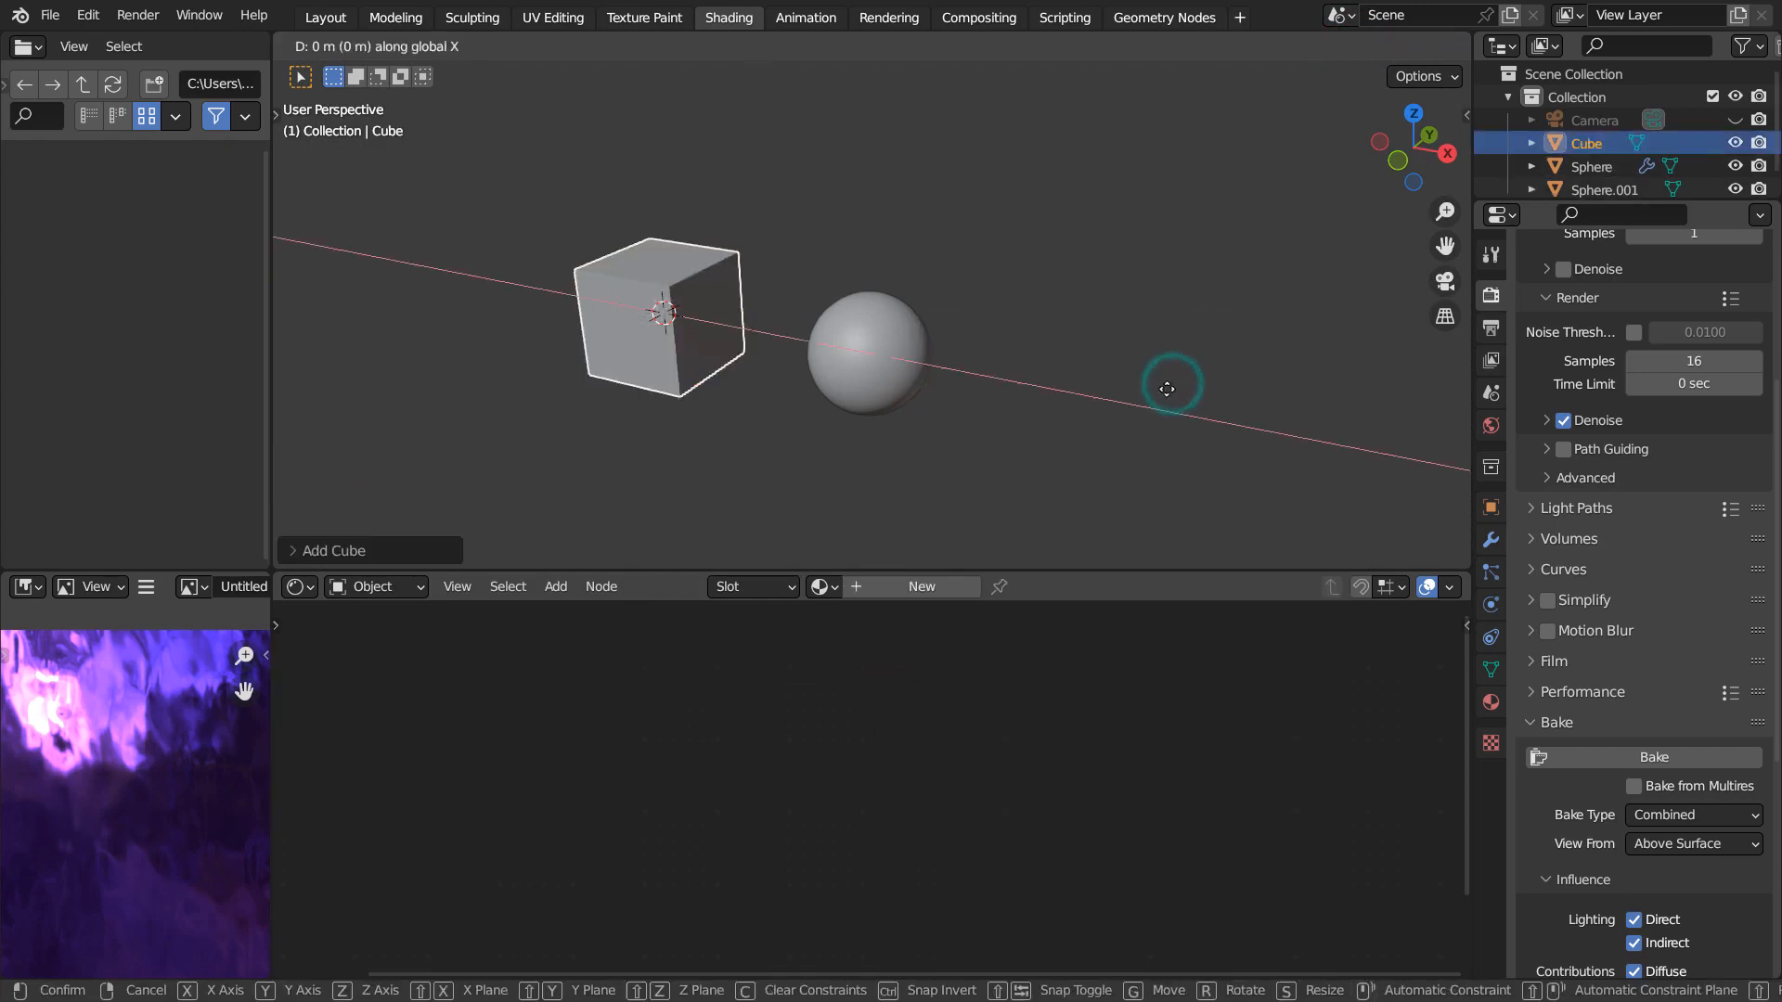
left_click(405, 416)
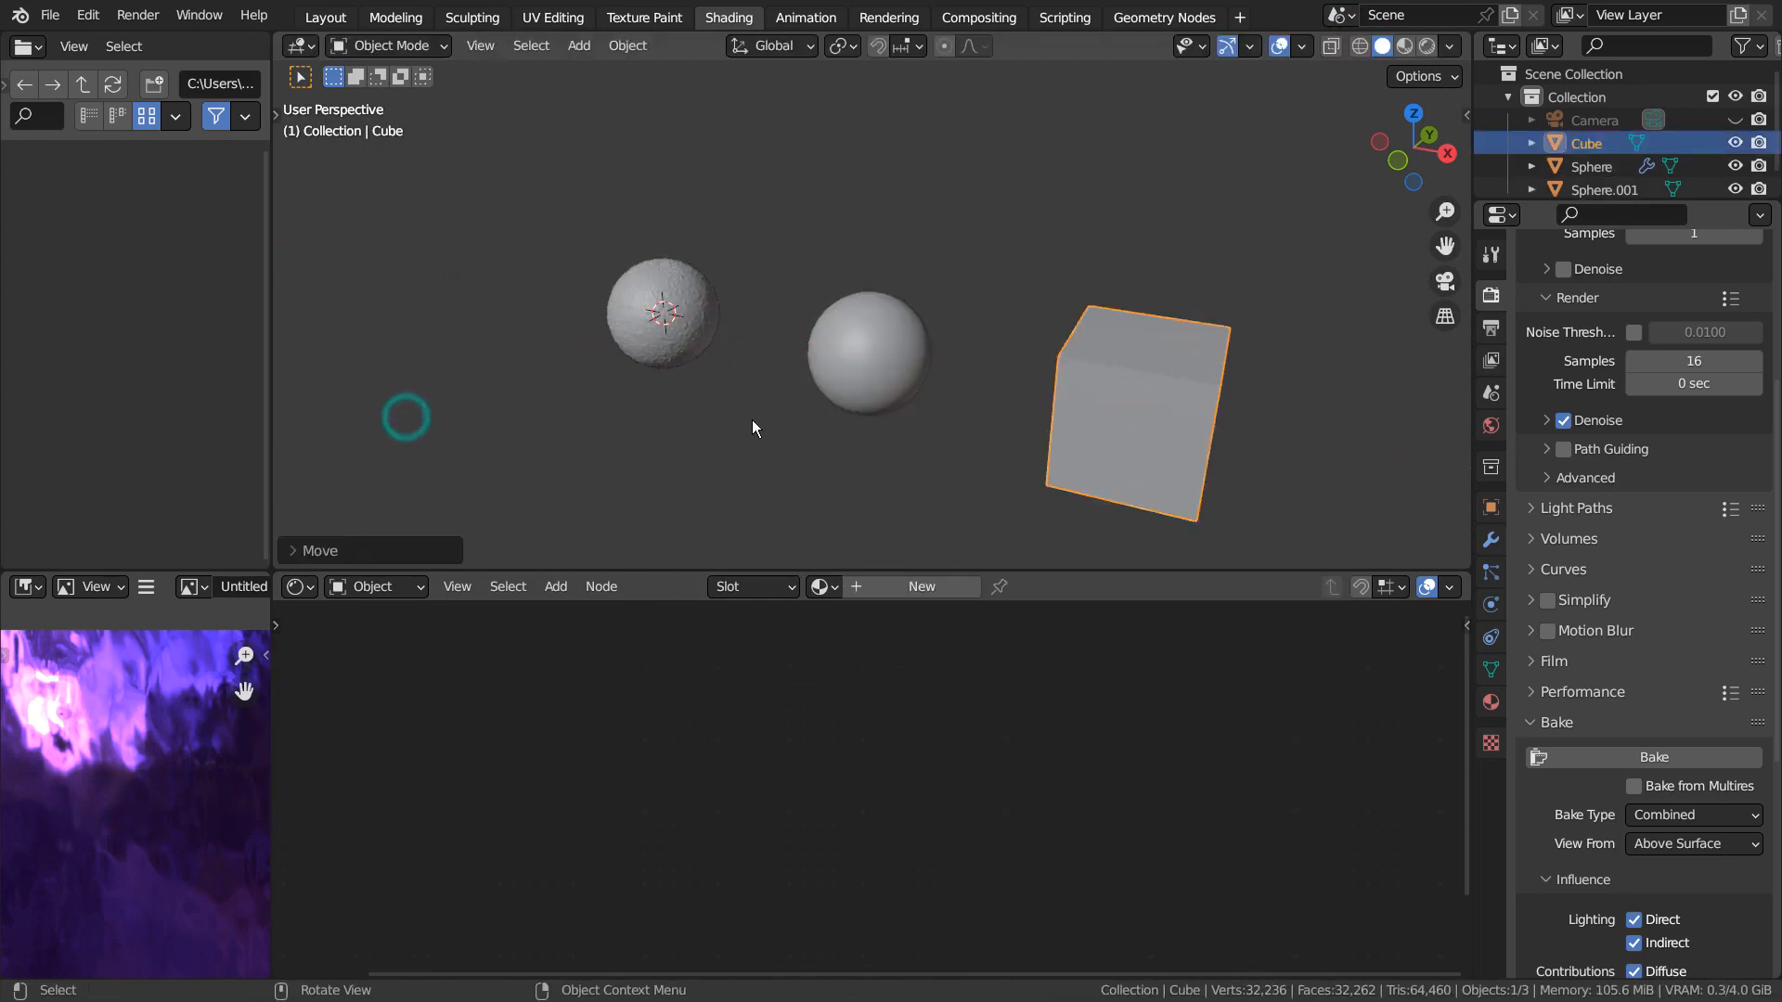
Step: Assign Material.002 to the cube and view the baked texture on it in rendered shading
left_click(819, 586)
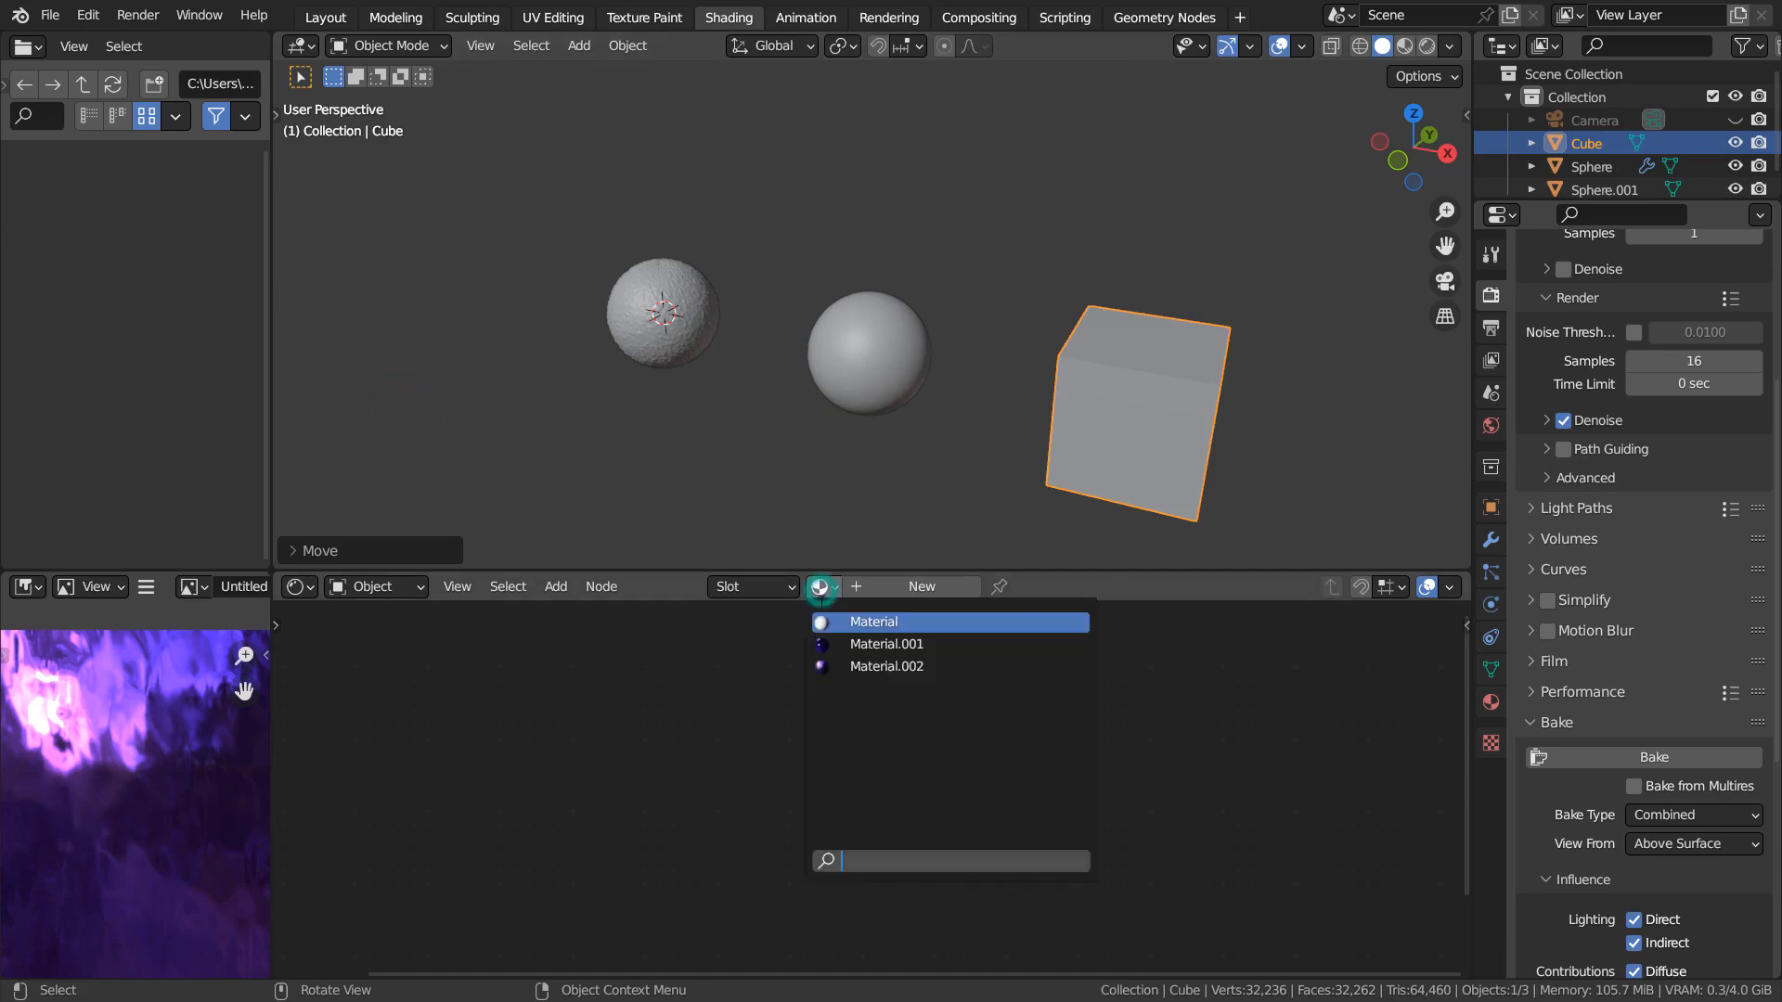
left_click(832, 664)
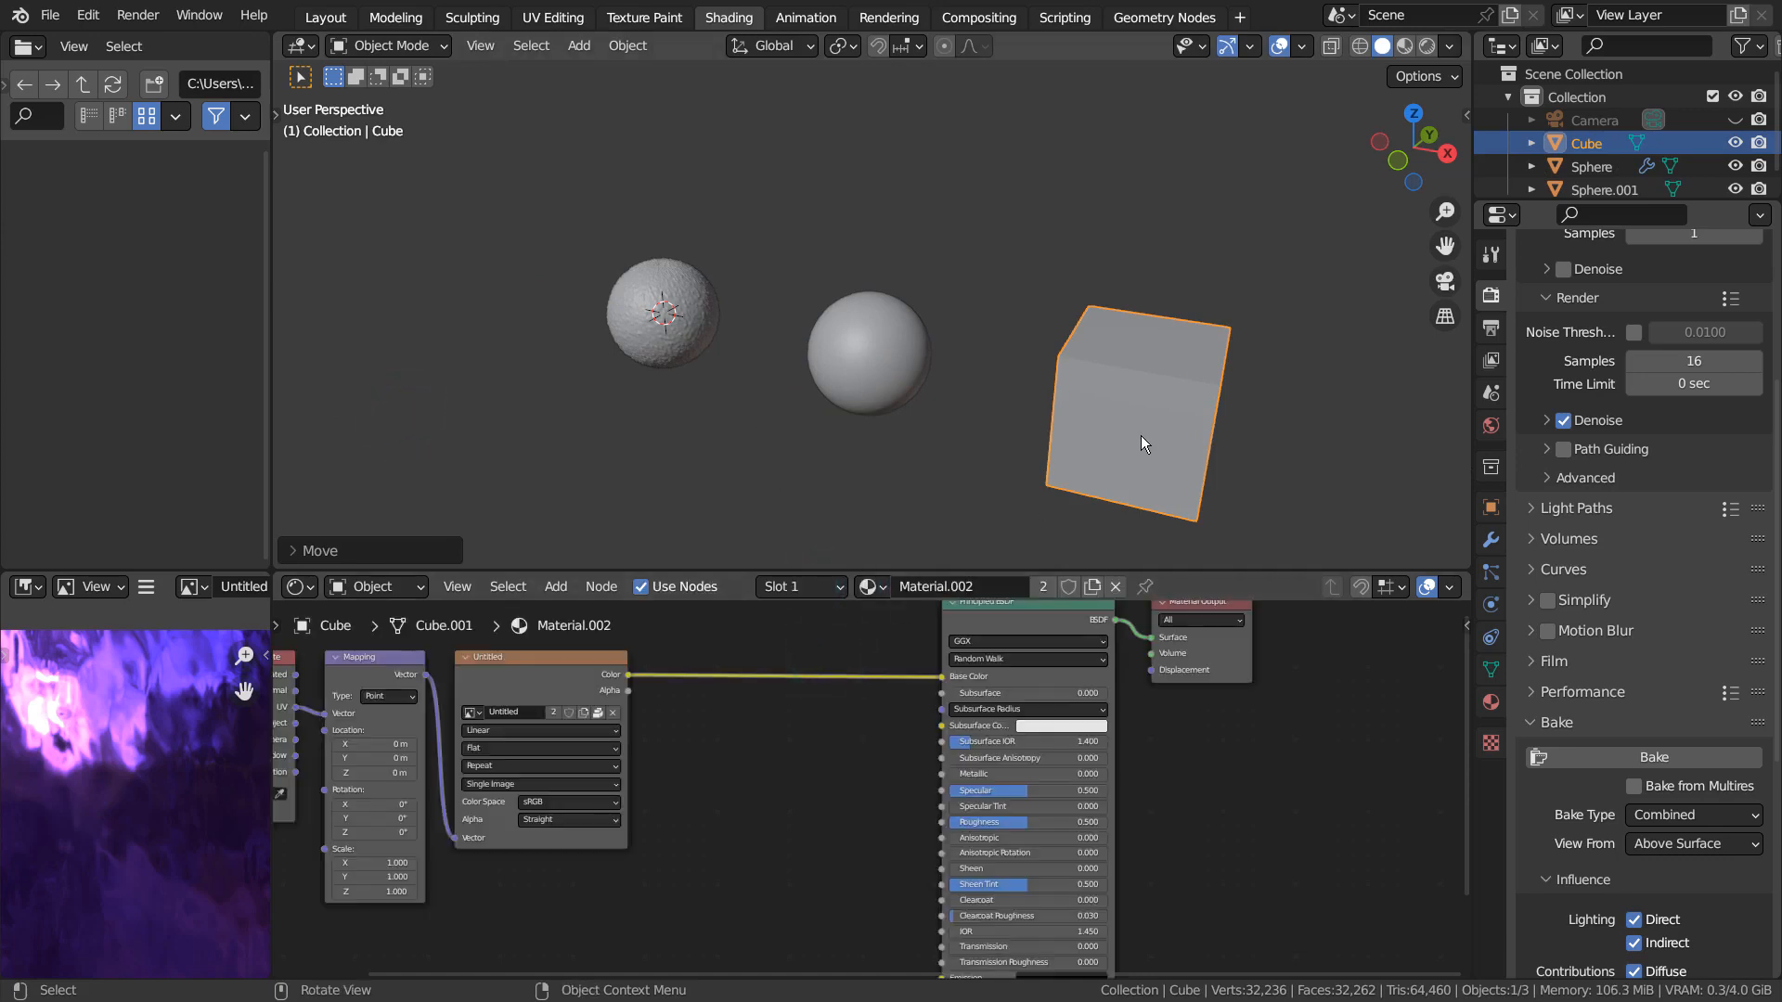
left_click(1426, 46)
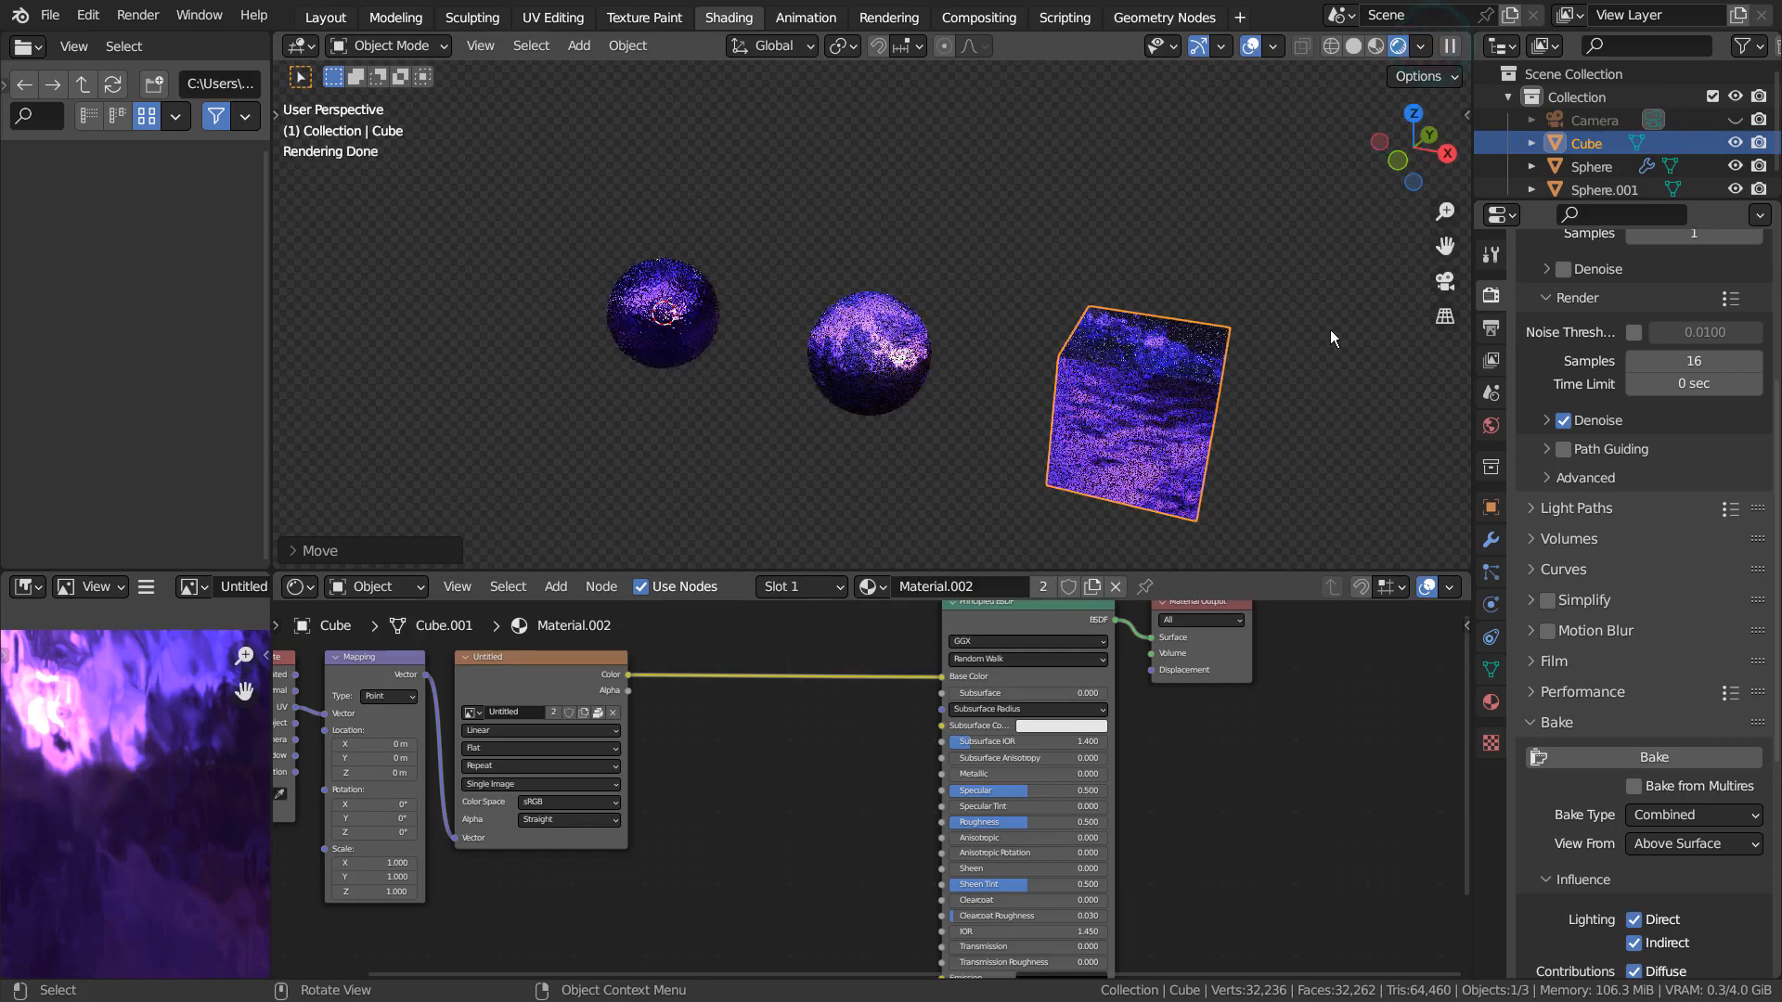
middle_click_drag(1327, 383, 1204, 320)
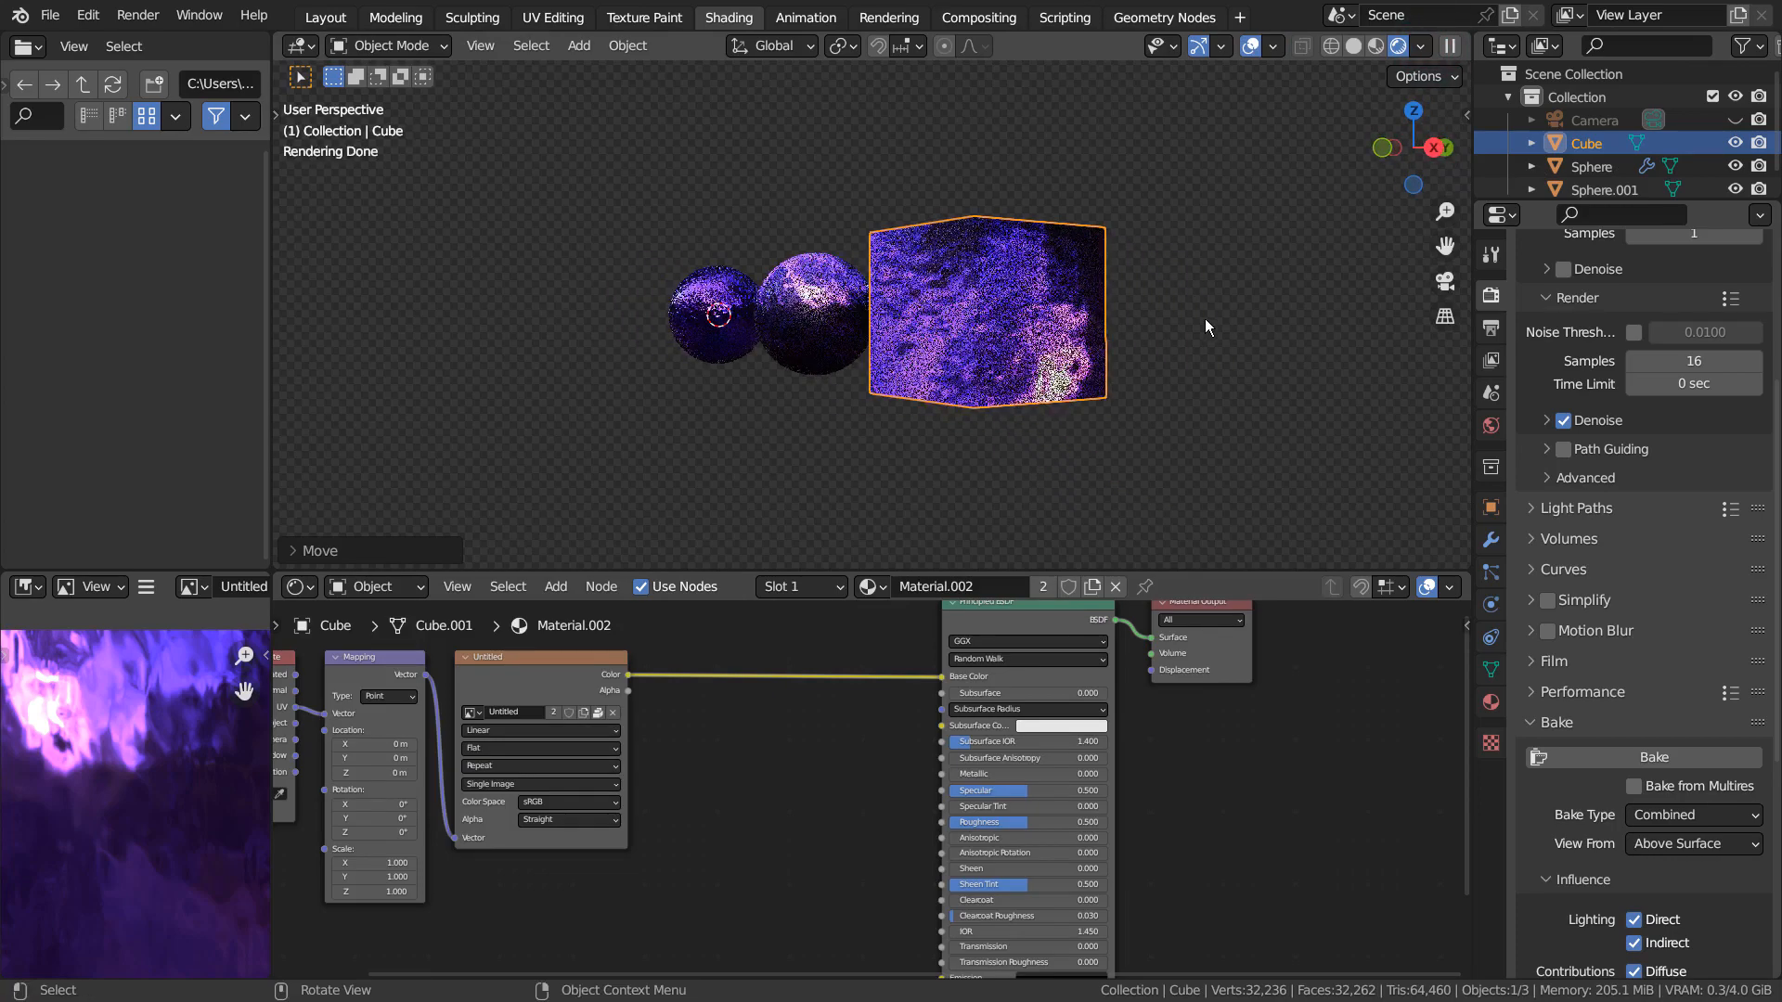
Step: Return to the Layout workspace and check the cube's mesh statistics in Edit Mode
left_click(347, 24)
key("Tab")
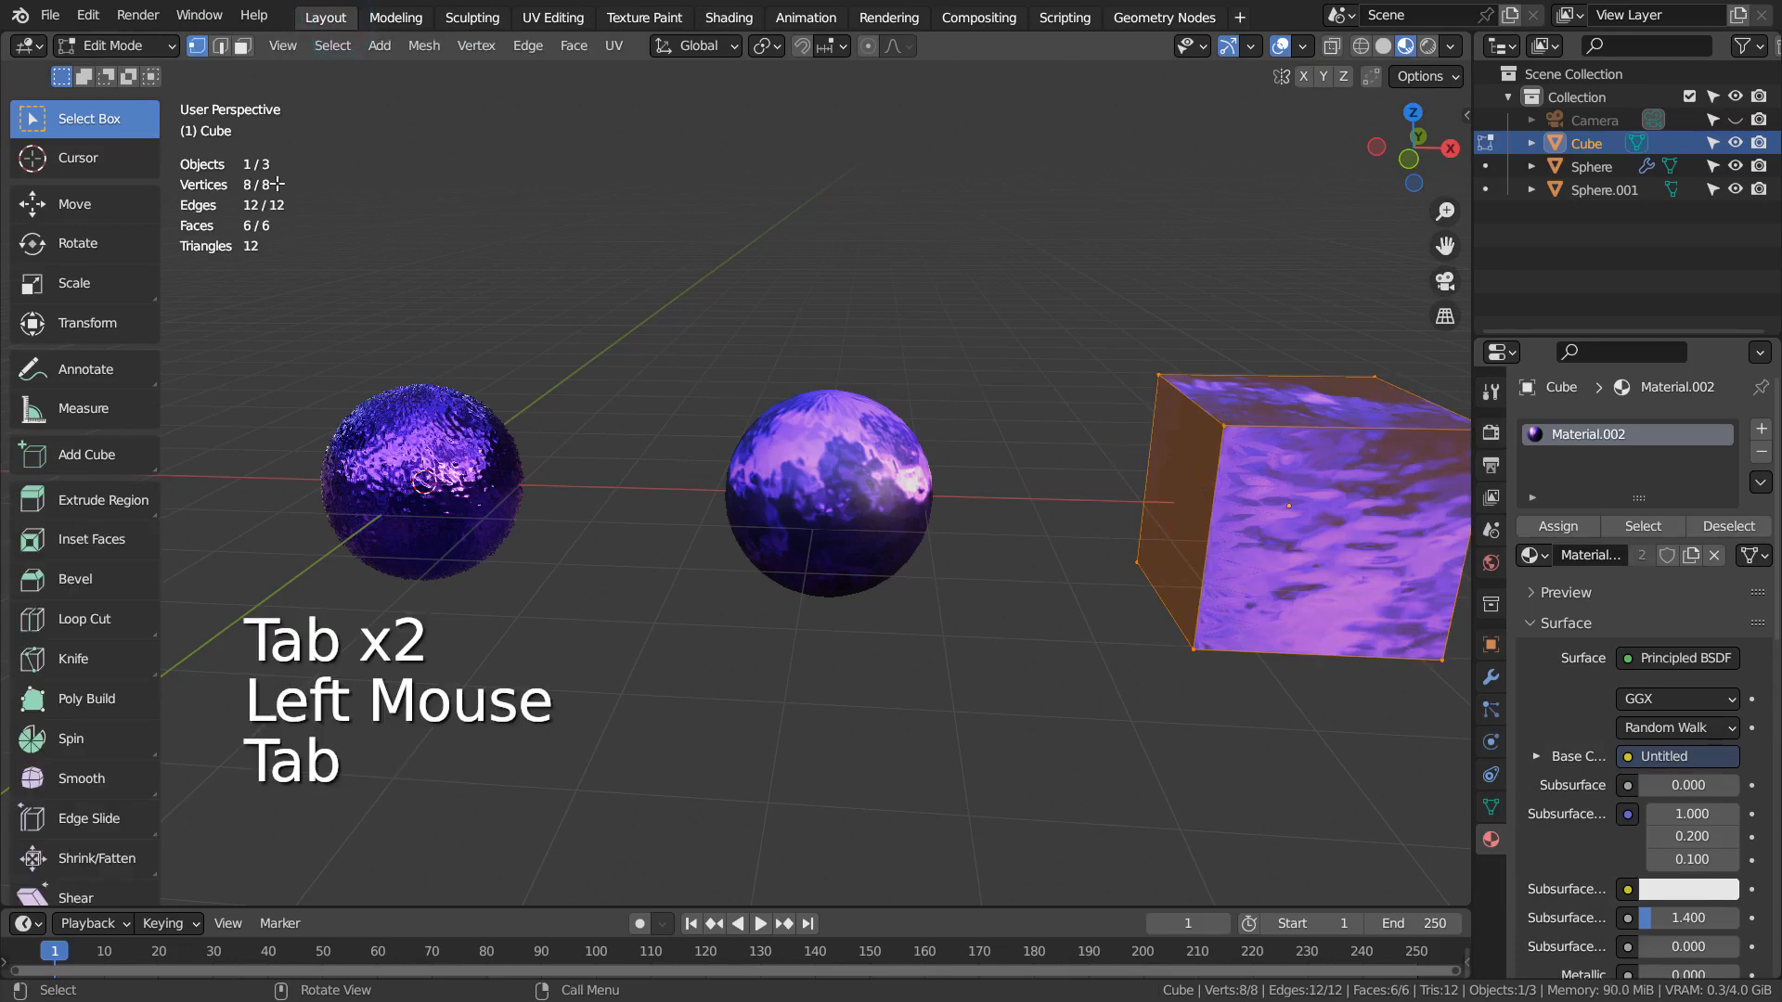
key("Tab")
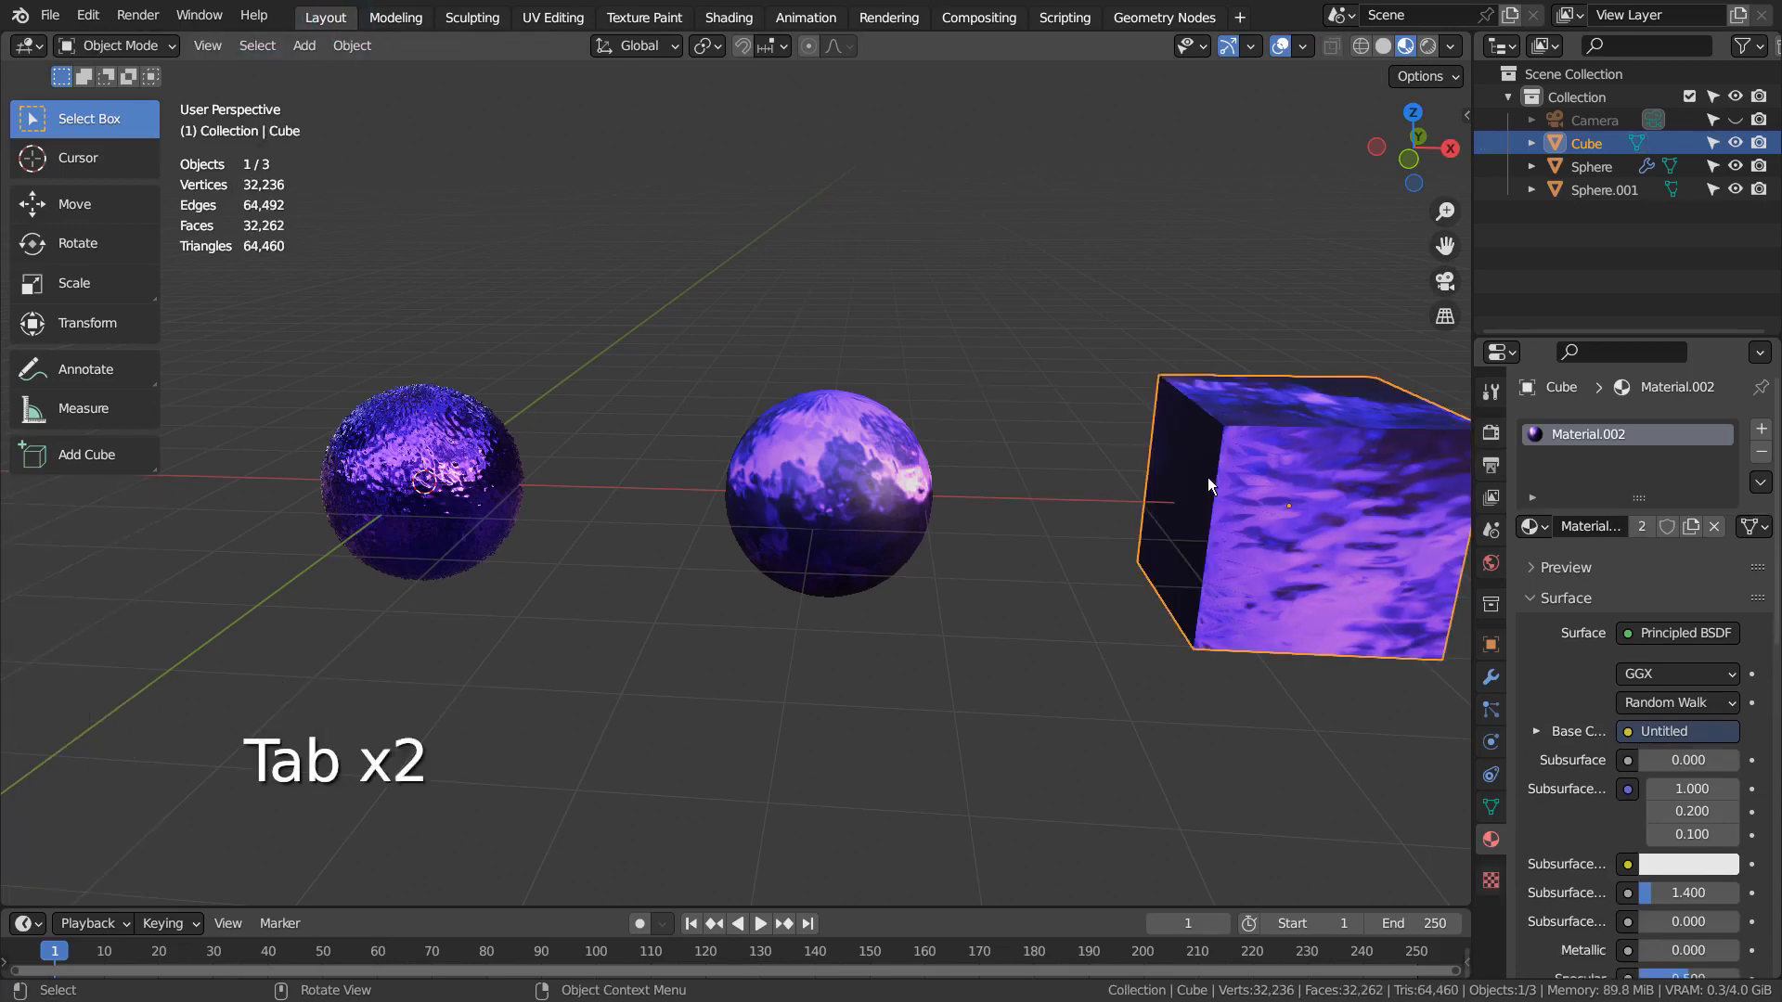